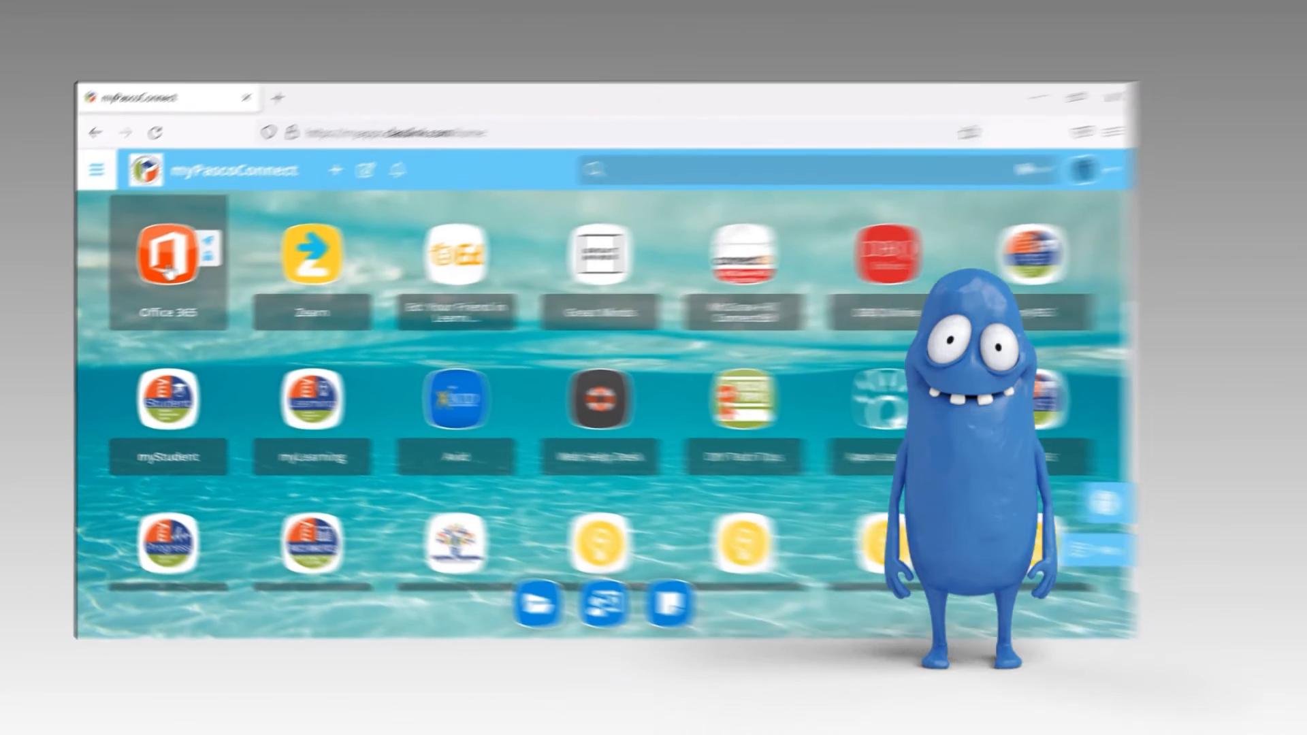
Step: Open Office 365 from the myPascoConnect portal and bring up its app launcher
{"action": "left_click", "coordinate": [310, 242]}
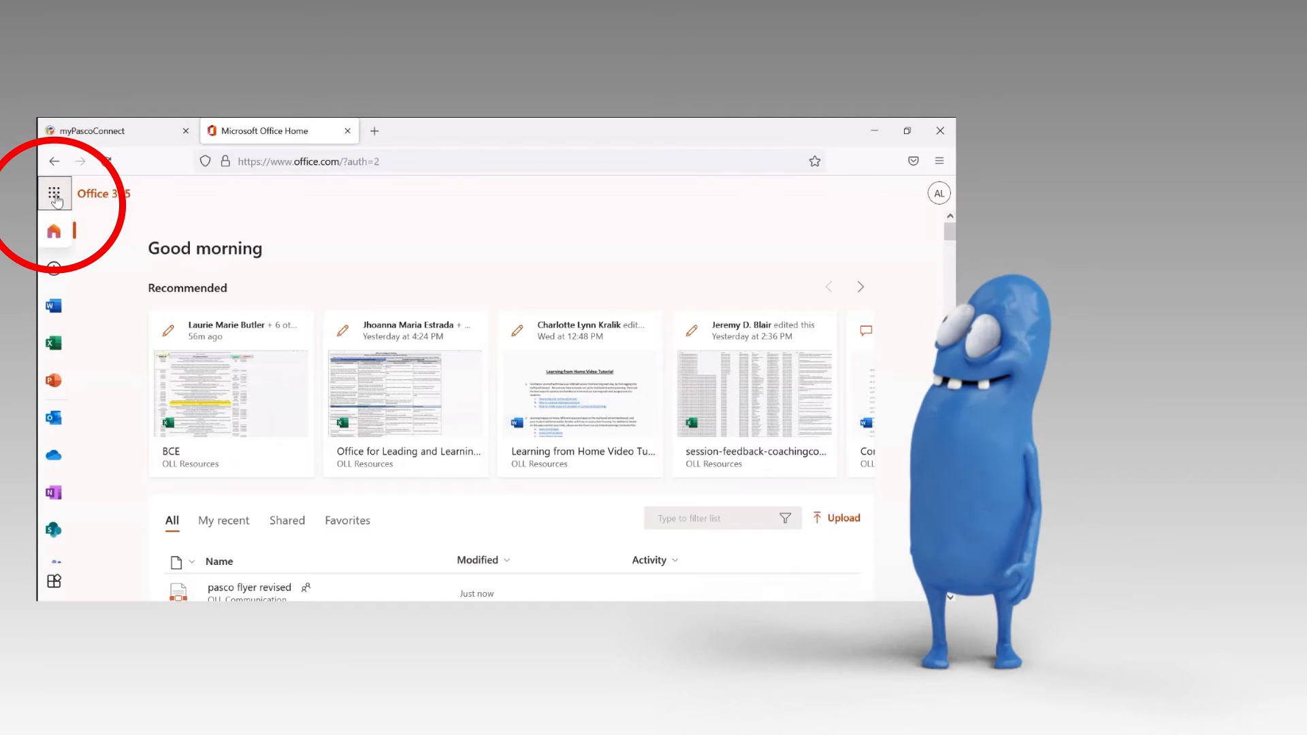
{"action": "left_click", "coordinate": [55, 194]}
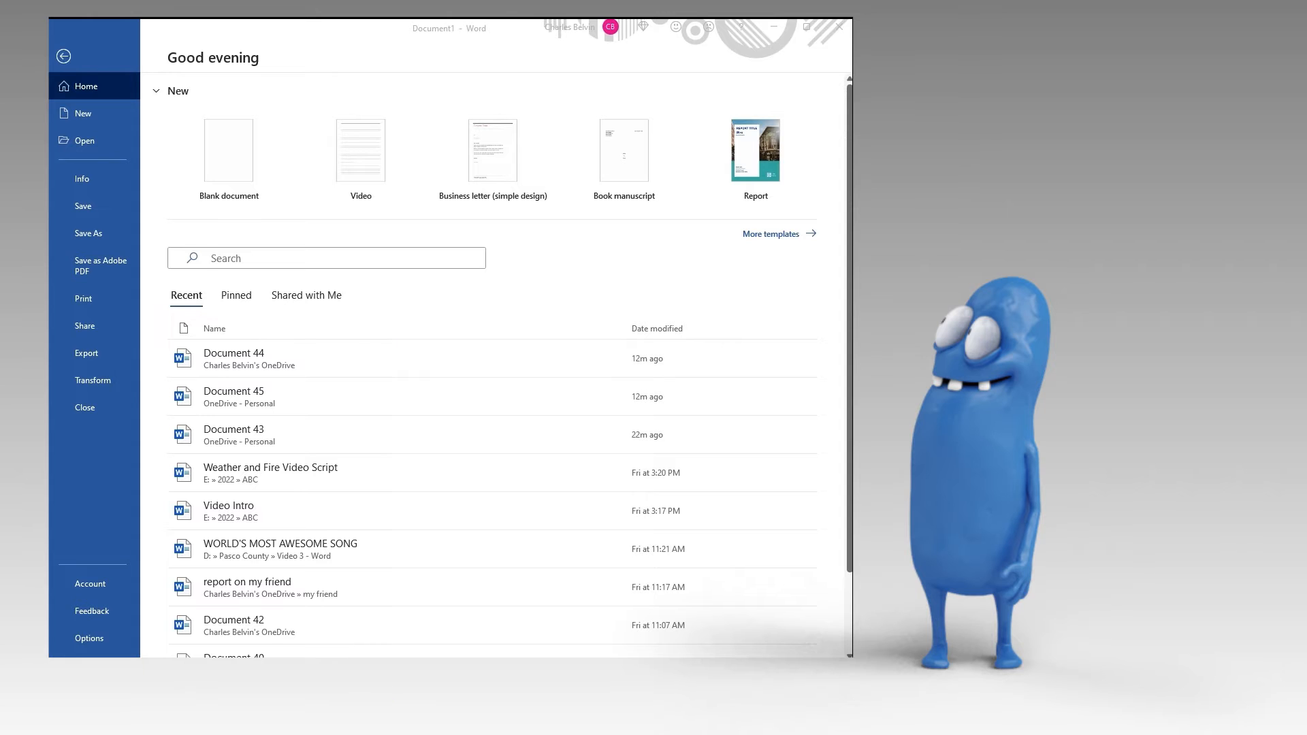
Step: Browse Word's new-document templates and preview the Blue spheres resume without creating a document from it
{"action": "left_click", "coordinate": [83, 114]}
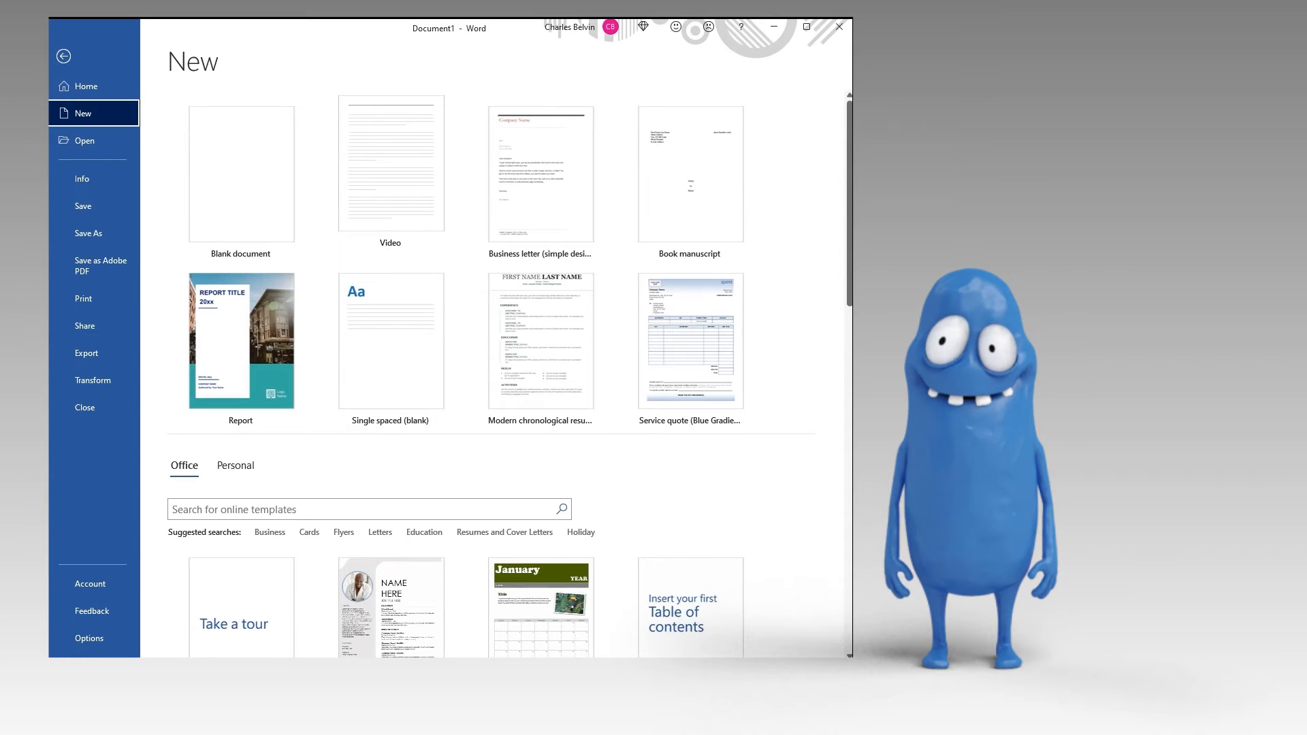
{"action": "scroll", "coordinate": [490, 374], "scroll_direction": "down", "scroll_amount": 10}
{"action": "scroll", "coordinate": [456, 375], "scroll_direction": "down", "scroll_amount": 5}
{"action": "scroll", "coordinate": [456, 374], "scroll_direction": "up", "scroll_amount": 3}
{"action": "scroll", "coordinate": [241, 224], "scroll_direction": "up", "scroll_amount": 3}
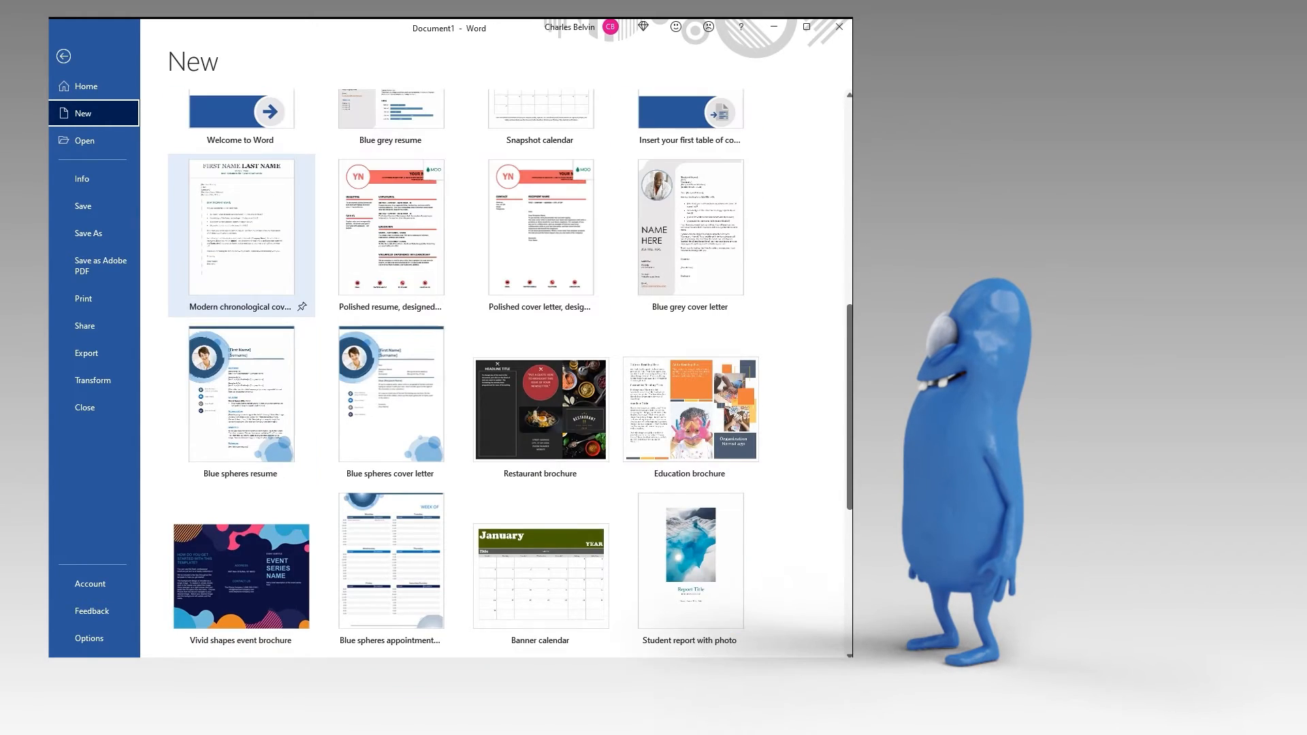
{"action": "left_click", "coordinate": [242, 395]}
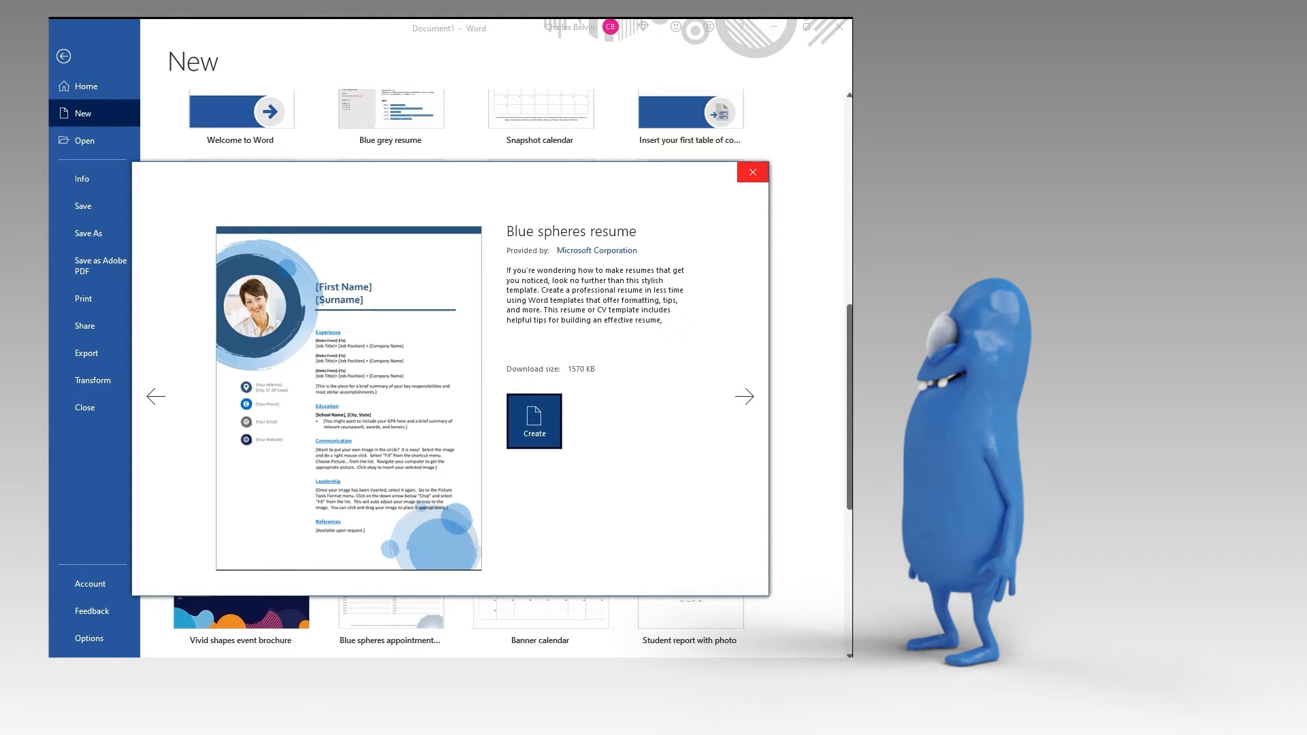
{"action": "left_click", "coordinate": [752, 172]}
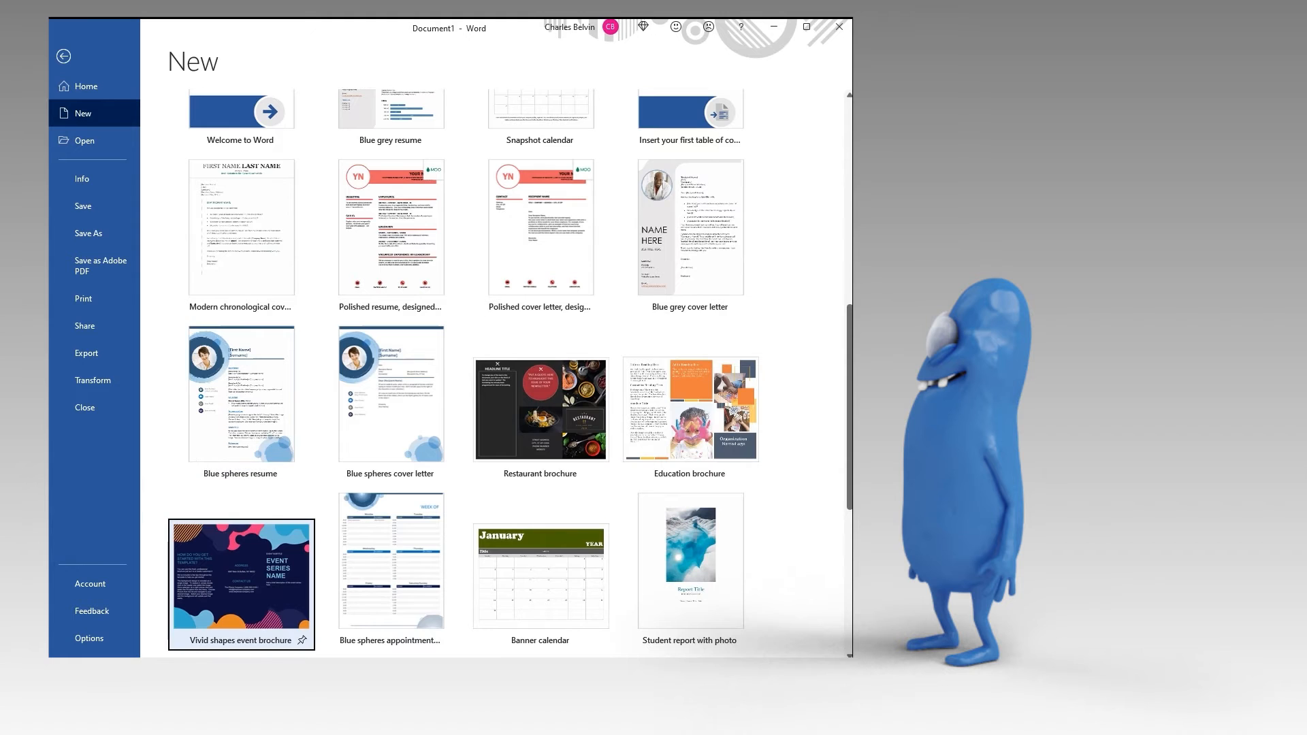
Step: Preview the Vivid shapes event brochure and Education brochure templates, closing each preview
{"action": "left_click", "coordinate": [242, 579]}
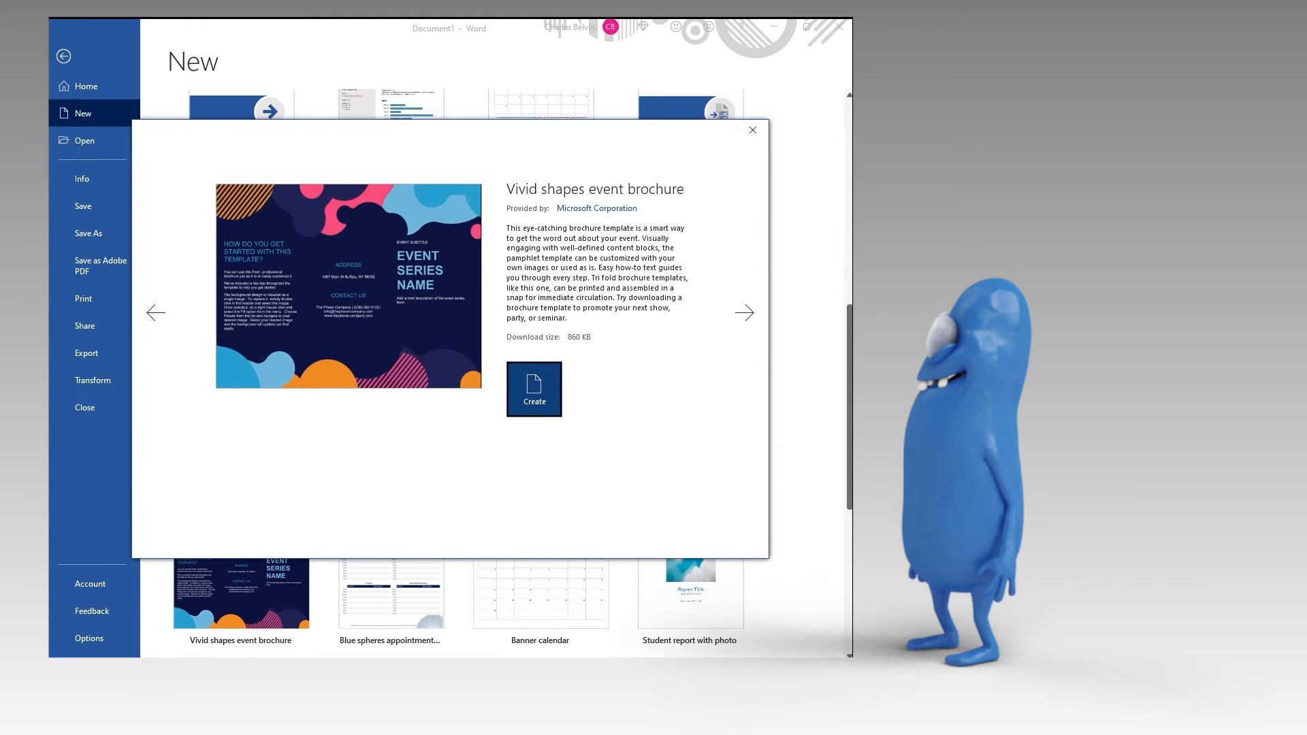
{"action": "left_click", "coordinate": [752, 130]}
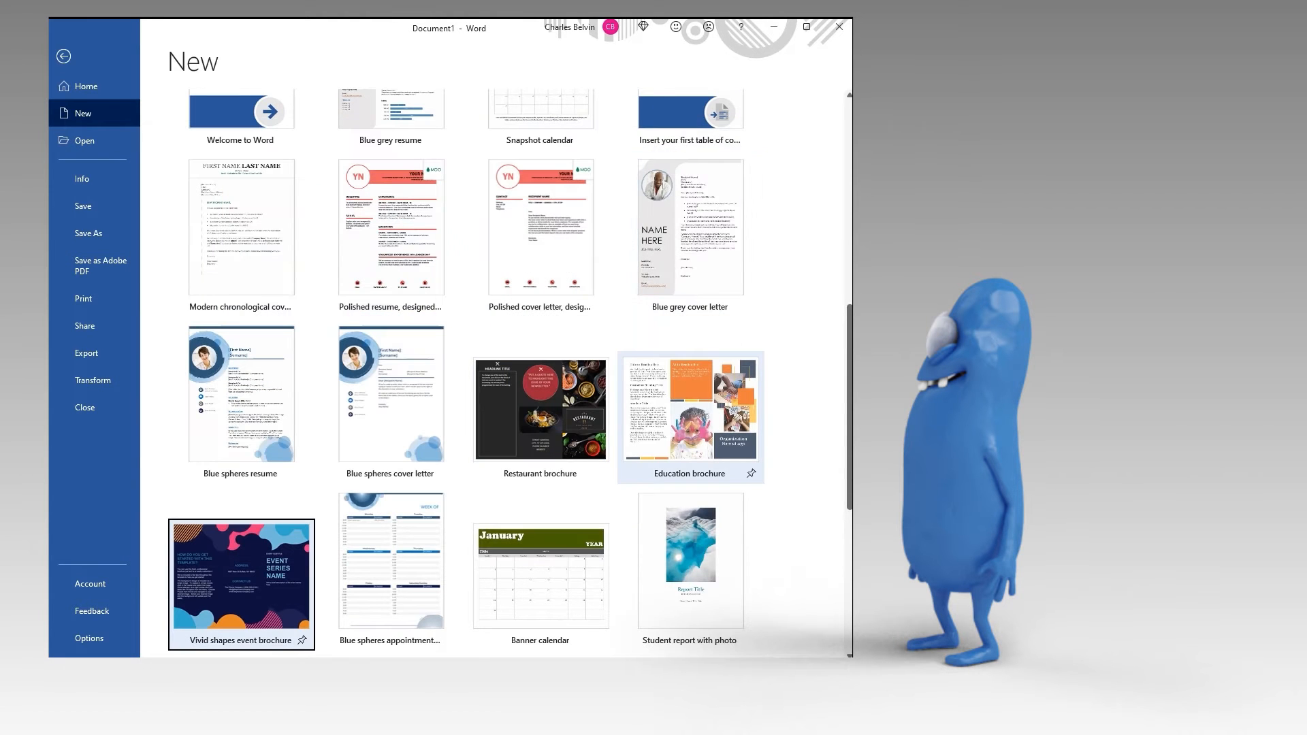
{"action": "left_click", "coordinate": [690, 416]}
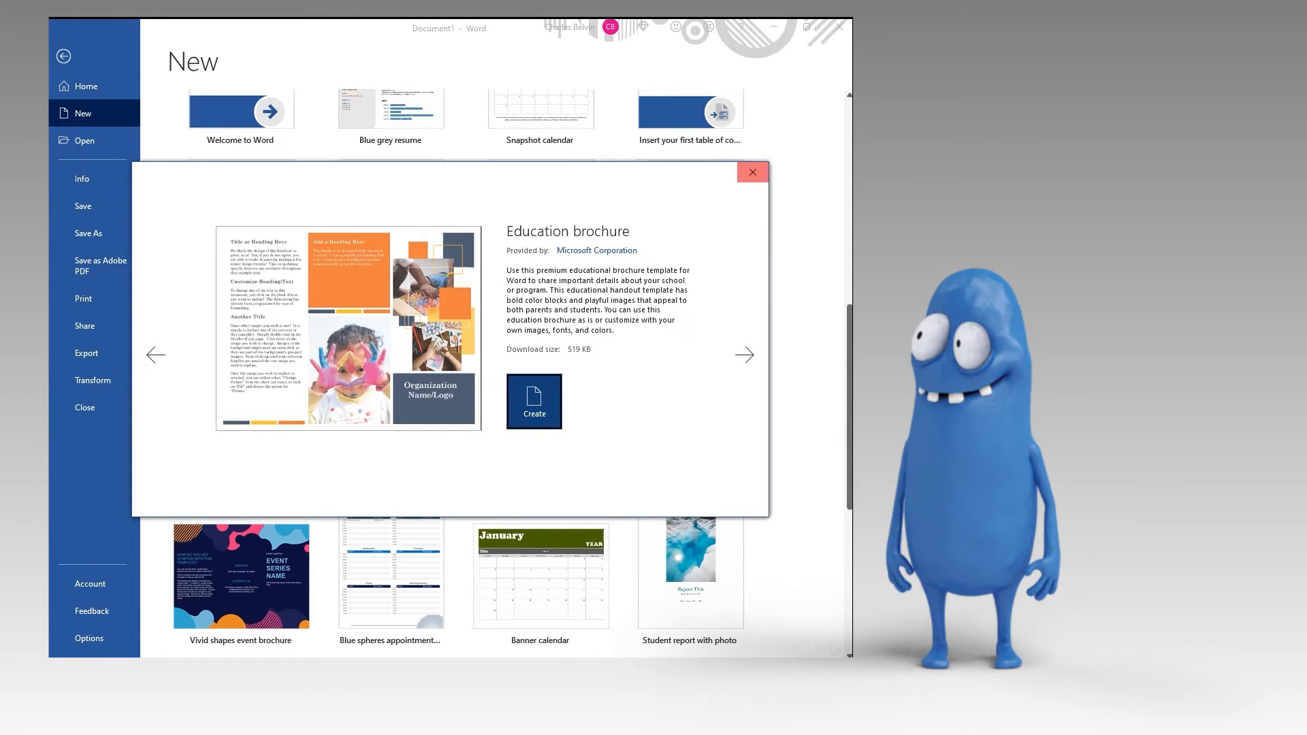
{"action": "left_click", "coordinate": [752, 172]}
Step: Preview the Snapshot calendar and Modern chronological cover letter templates, closing each preview
{"action": "scroll", "coordinate": [541, 191], "scroll_direction": "up", "scroll_amount": 1}
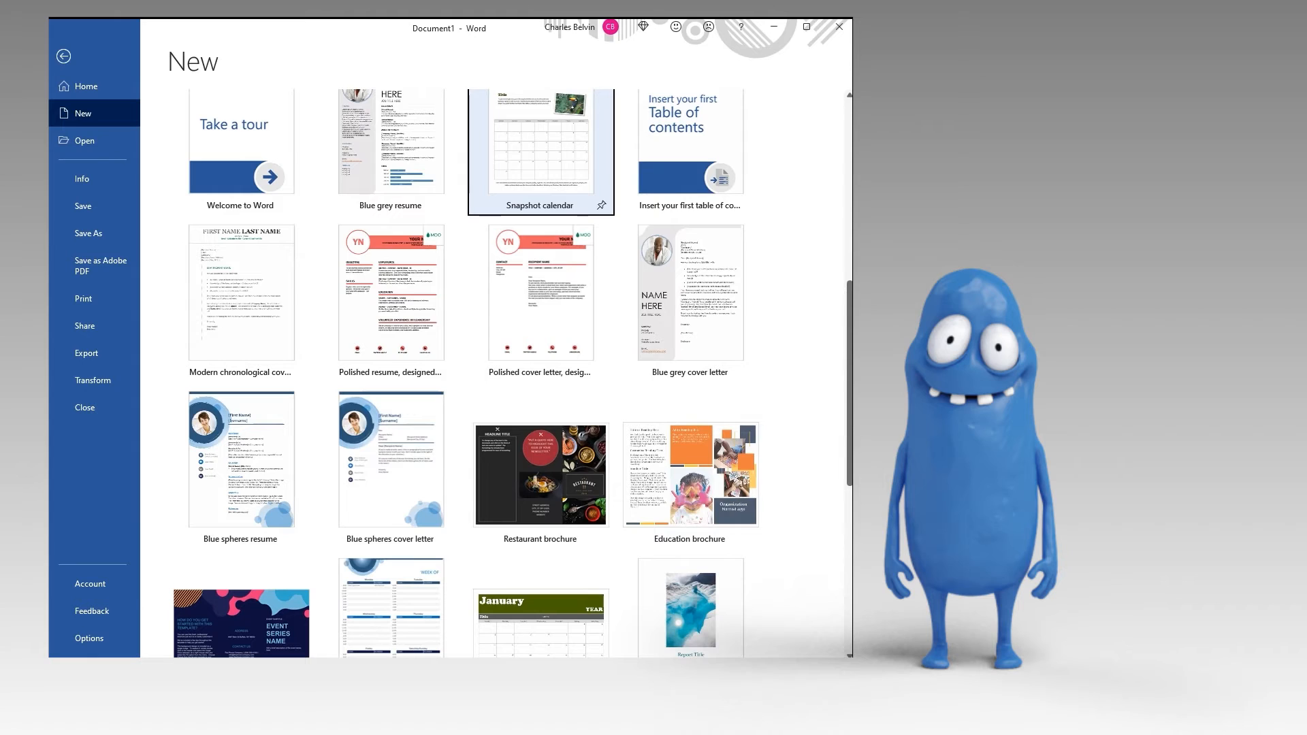
{"action": "left_click", "coordinate": [541, 152]}
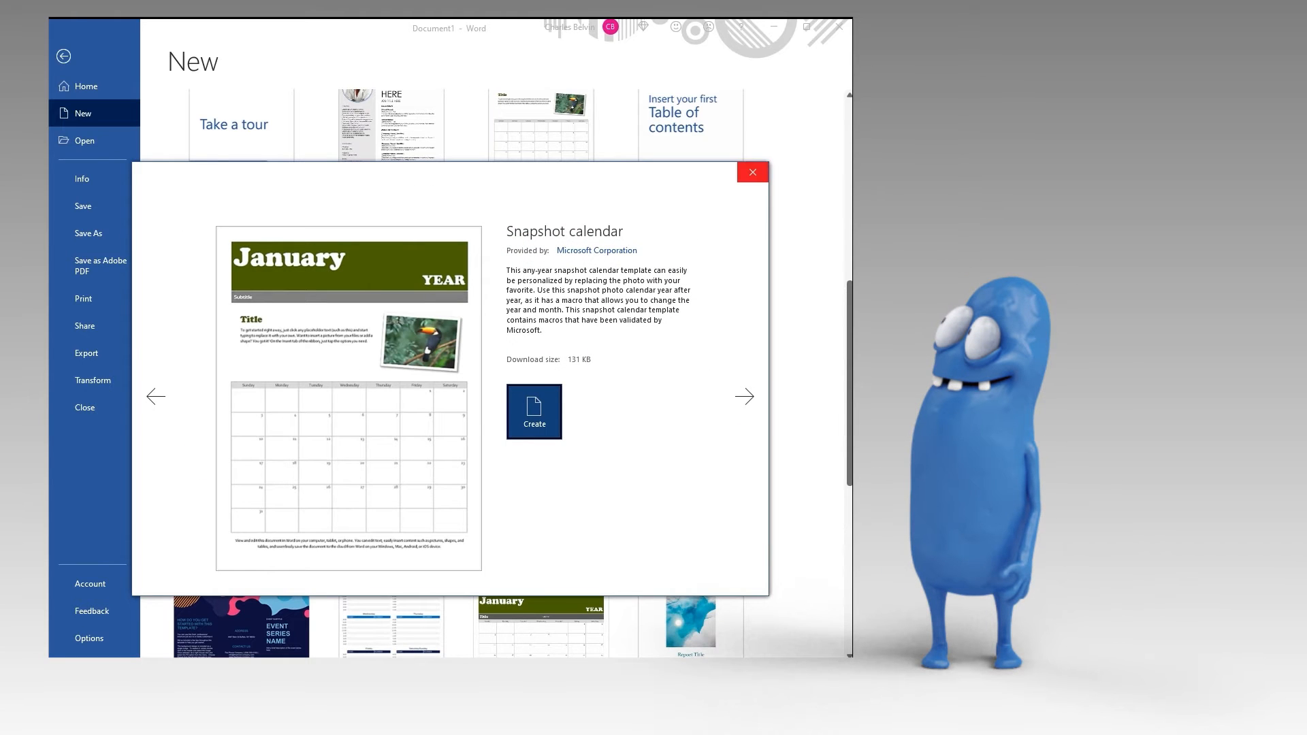
{"action": "left_click", "coordinate": [752, 172]}
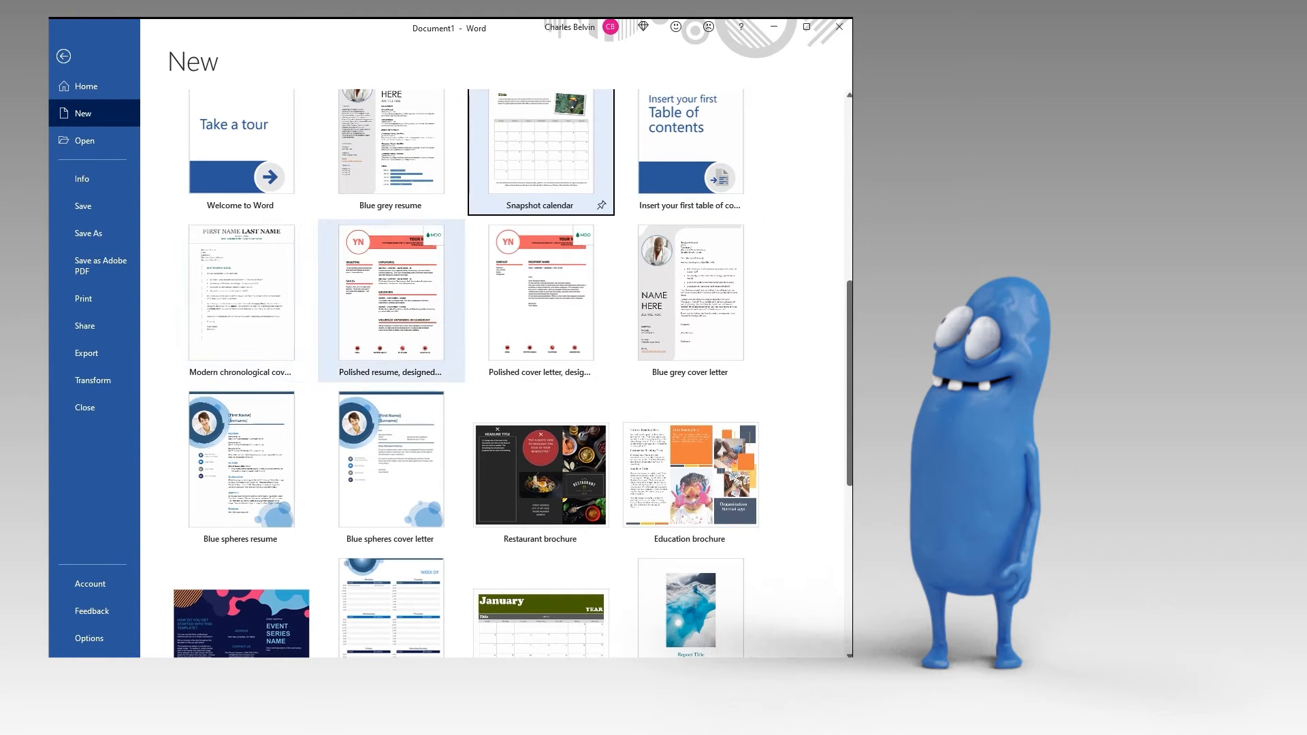
{"action": "left_click", "coordinate": [242, 293]}
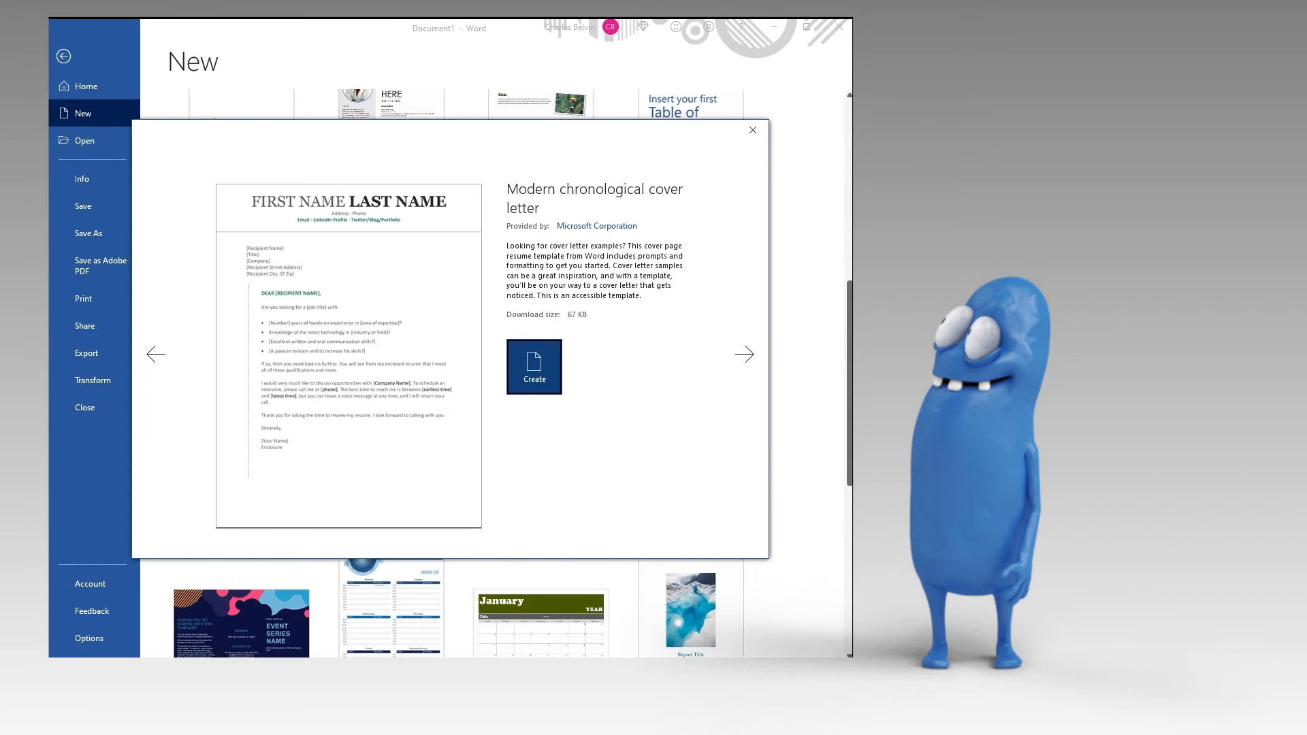
{"action": "left_click", "coordinate": [752, 129]}
Step: Show the suggested Education templates and preview the Logowear order form
{"action": "scroll", "coordinate": [510, 374], "scroll_direction": "up", "scroll_amount": 4}
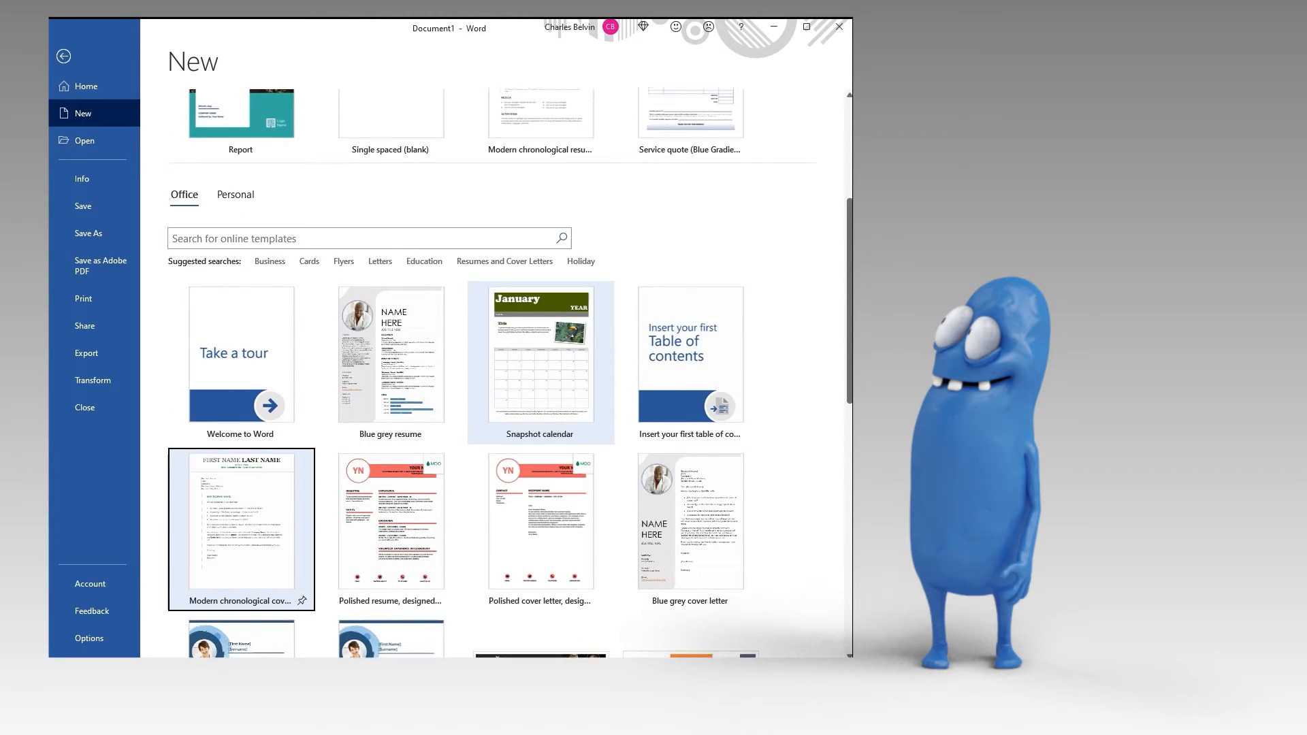
{"action": "scroll", "coordinate": [538, 381], "scroll_direction": "down", "scroll_amount": 1}
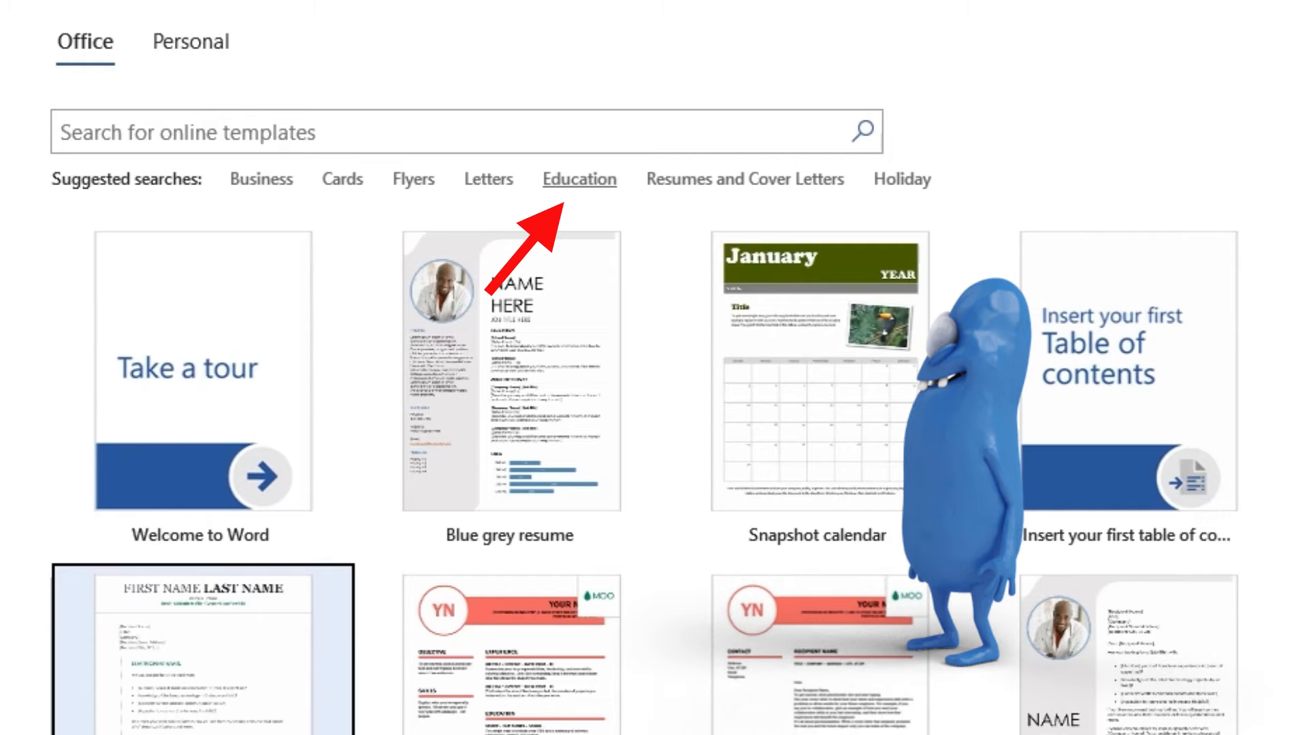
{"action": "left_click", "coordinate": [579, 179]}
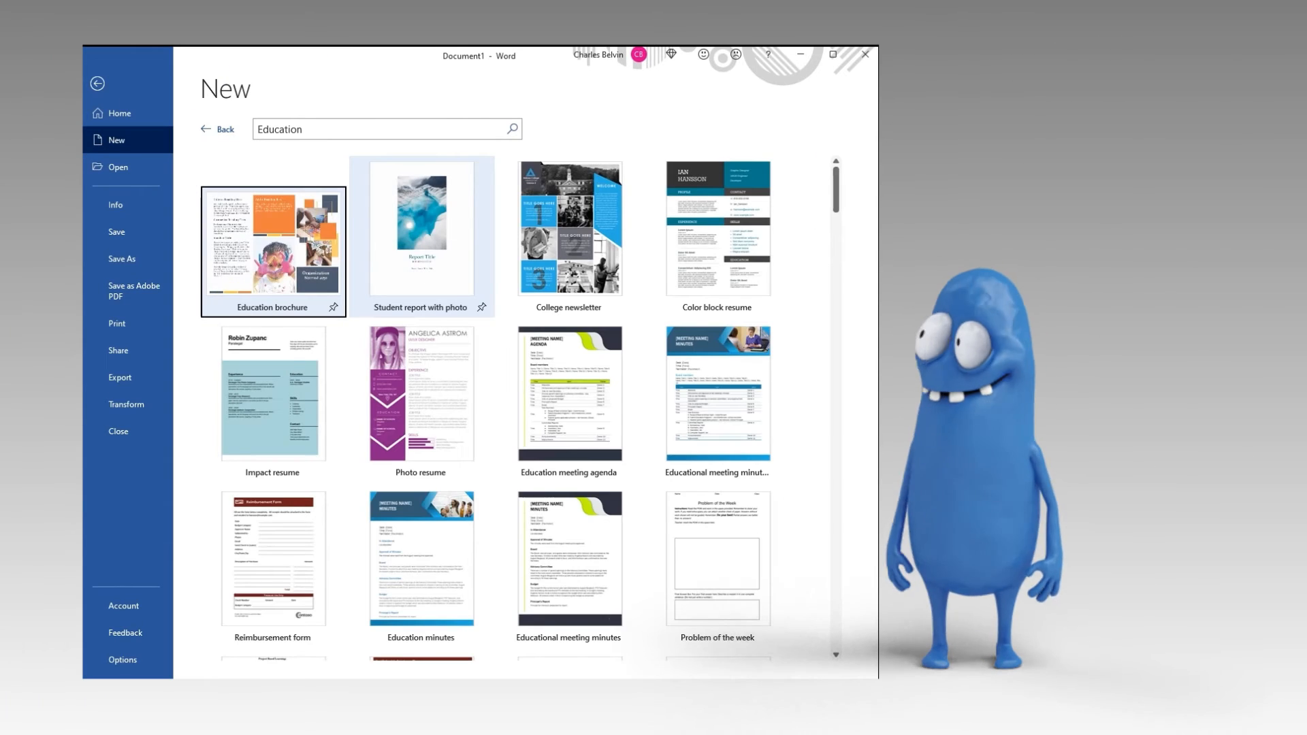
{"action": "scroll", "coordinate": [422, 272], "scroll_direction": "down", "scroll_amount": 6}
{"action": "scroll", "coordinate": [422, 306], "scroll_direction": "down", "scroll_amount": 7}
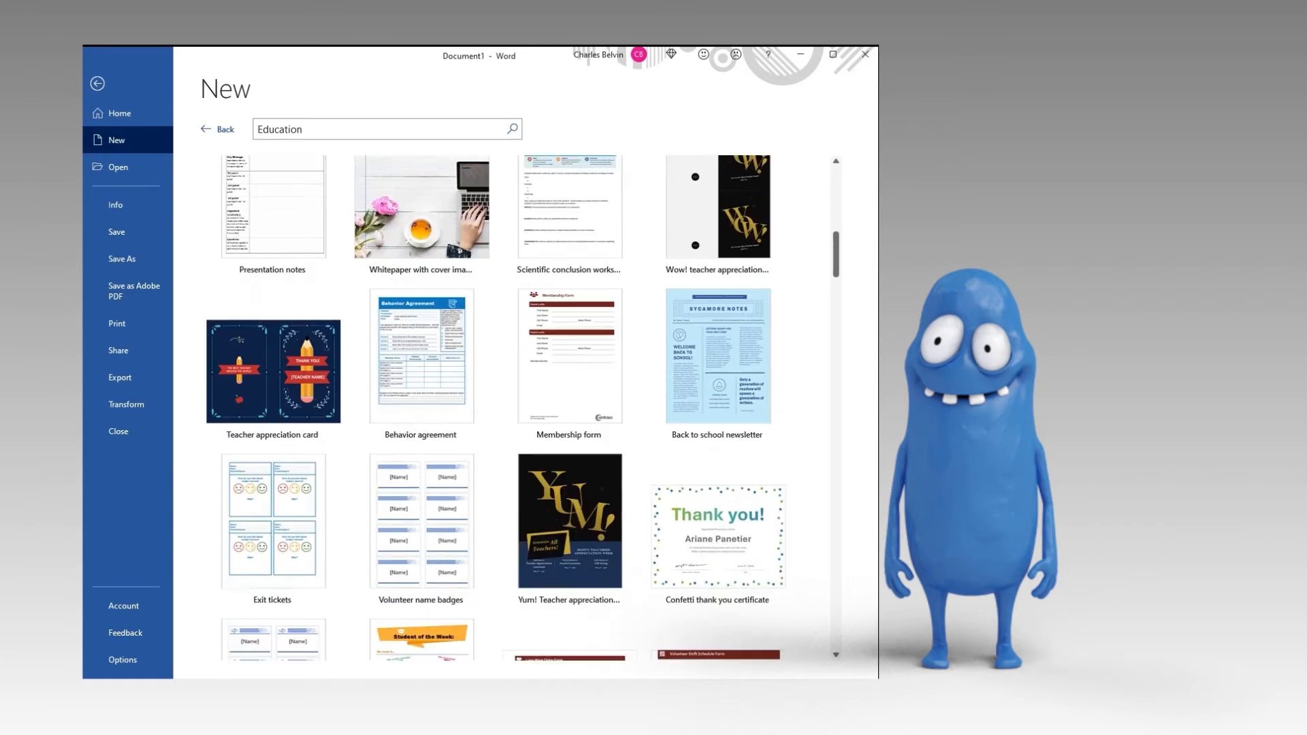
{"action": "left_click", "coordinate": [569, 334]}
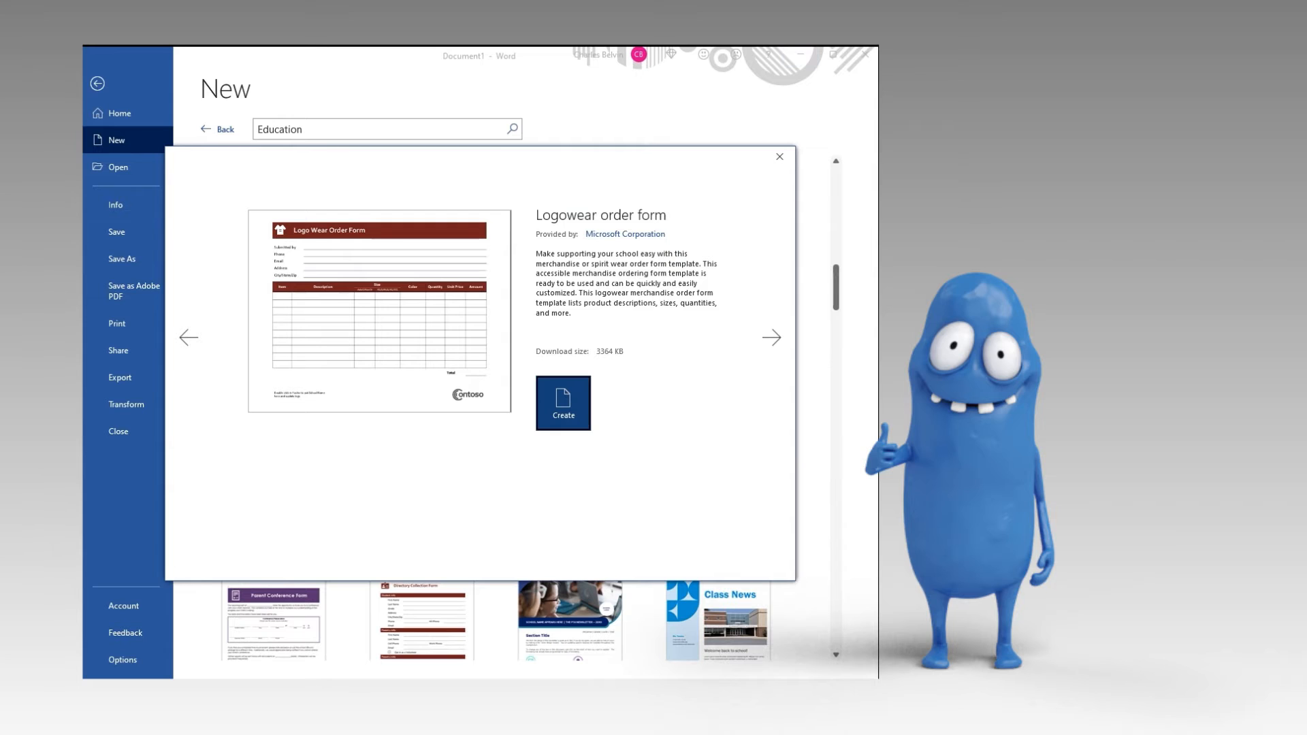
{"action": "left_click", "coordinate": [779, 157]}
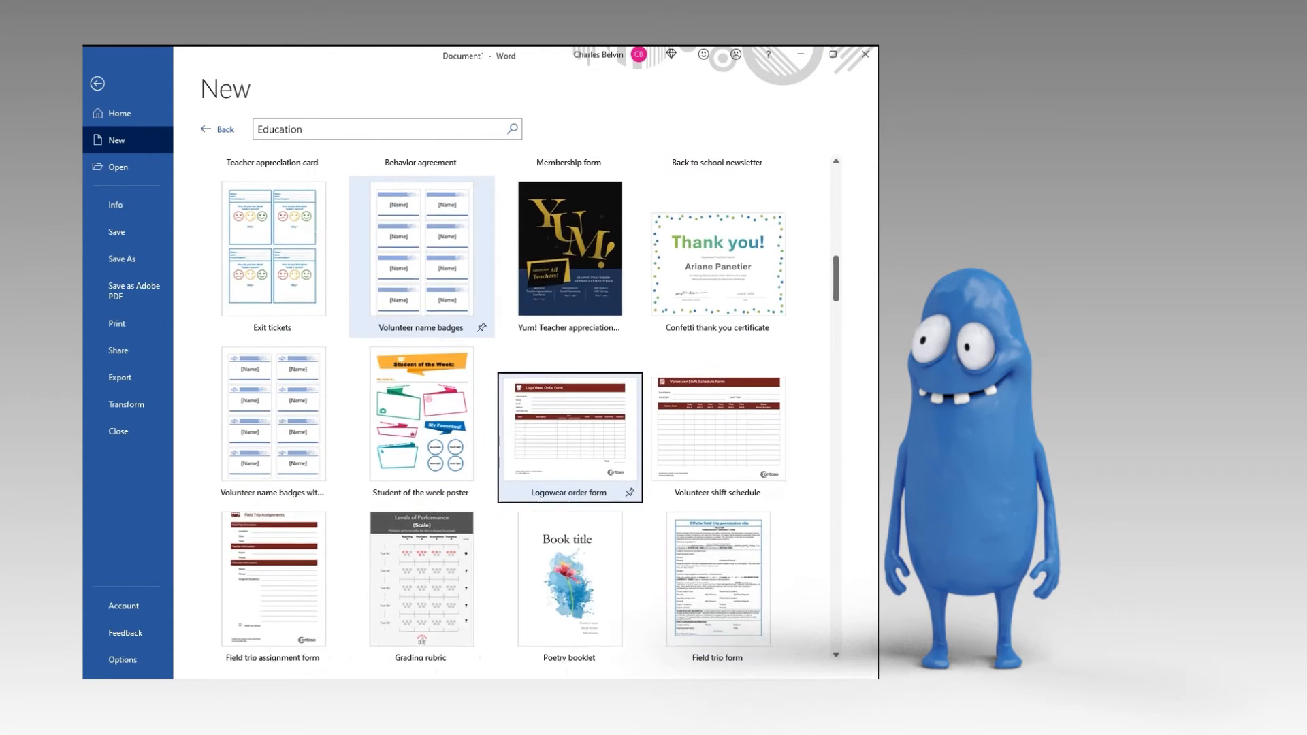
Step: Preview the Behavior agreement and Back to school newsletter templates among the Education results
{"action": "scroll", "coordinate": [422, 265], "scroll_direction": "up", "scroll_amount": 3}
{"action": "left_click", "coordinate": [422, 266]}
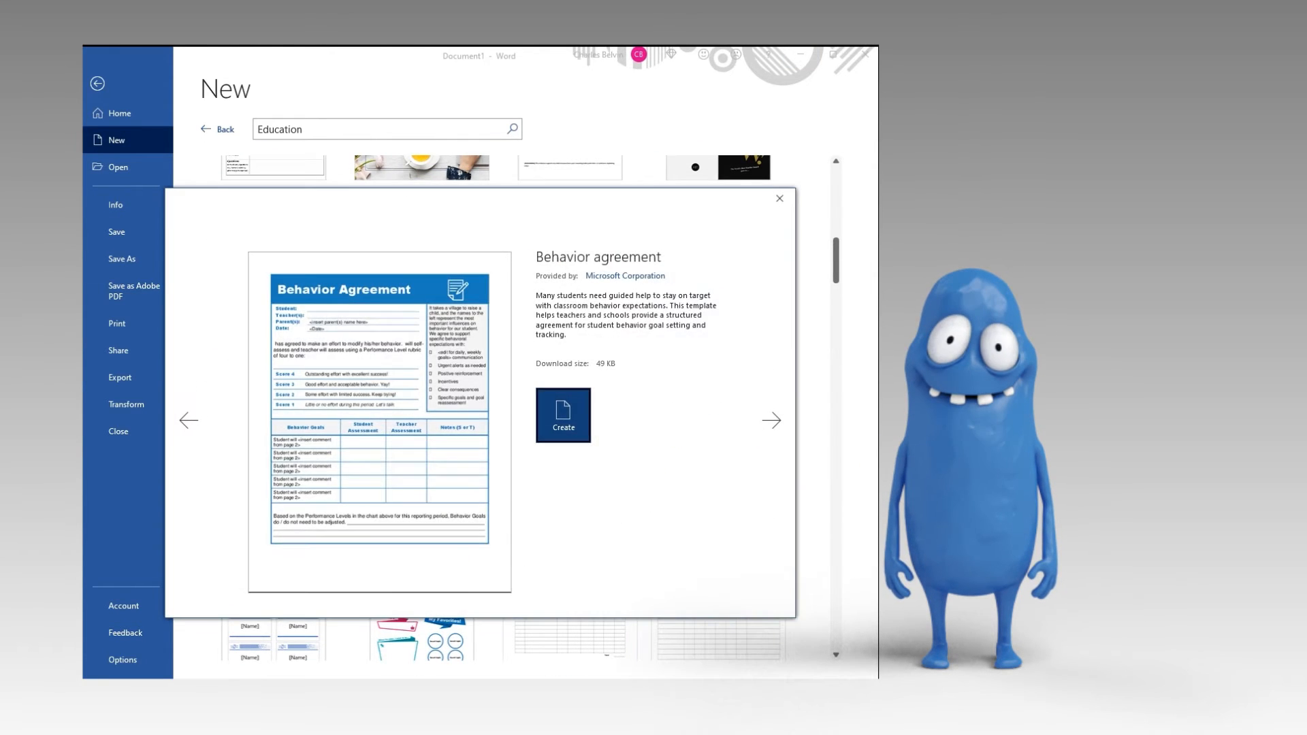
{"action": "left_click", "coordinate": [779, 198]}
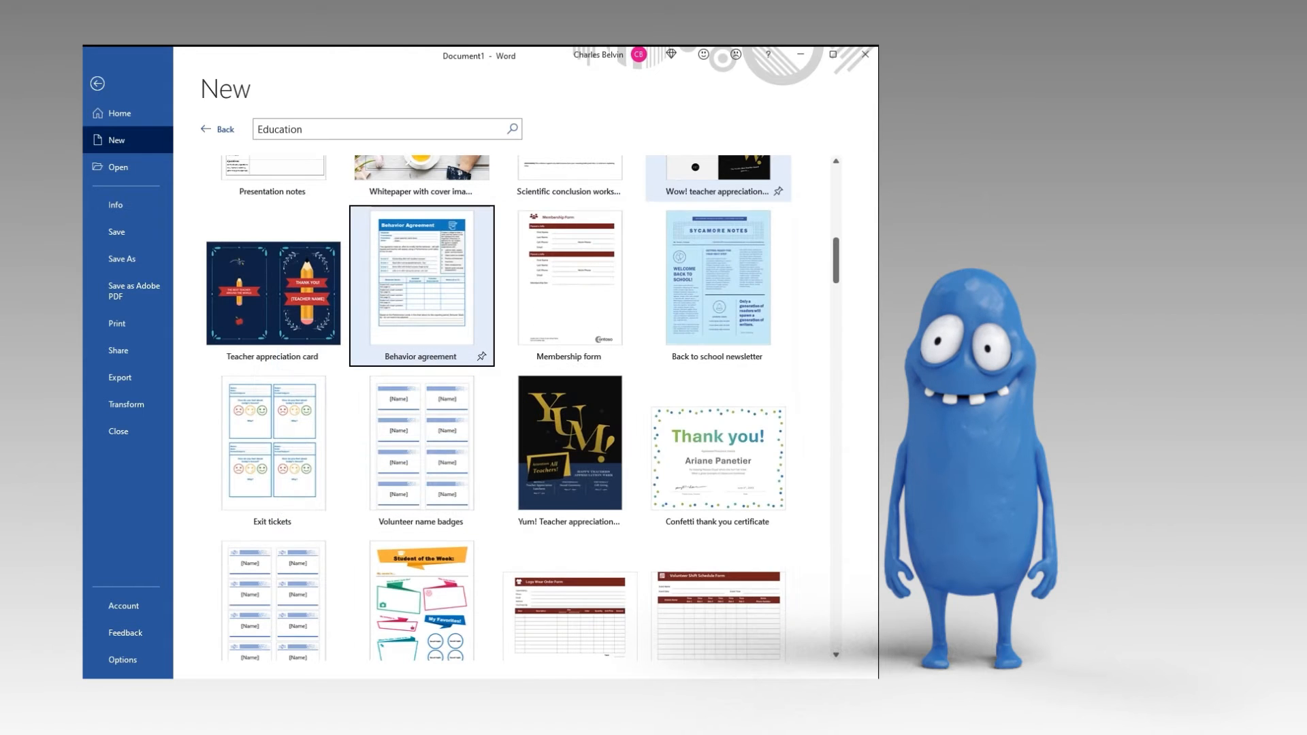
{"action": "left_click", "coordinate": [718, 285]}
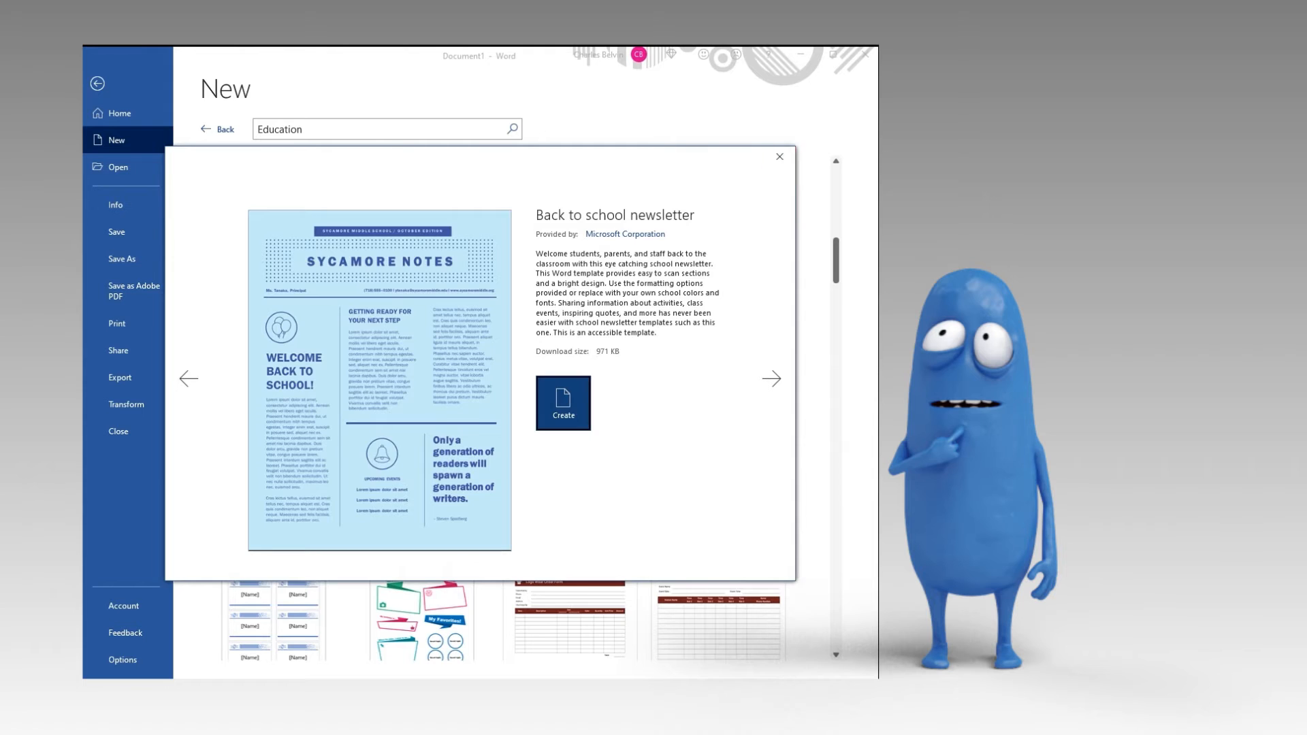
{"action": "left_click", "coordinate": [780, 157]}
Step: Leave the Education results and create a new blank document
{"action": "scroll", "coordinate": [424, 293], "scroll_direction": "up", "scroll_amount": 3}
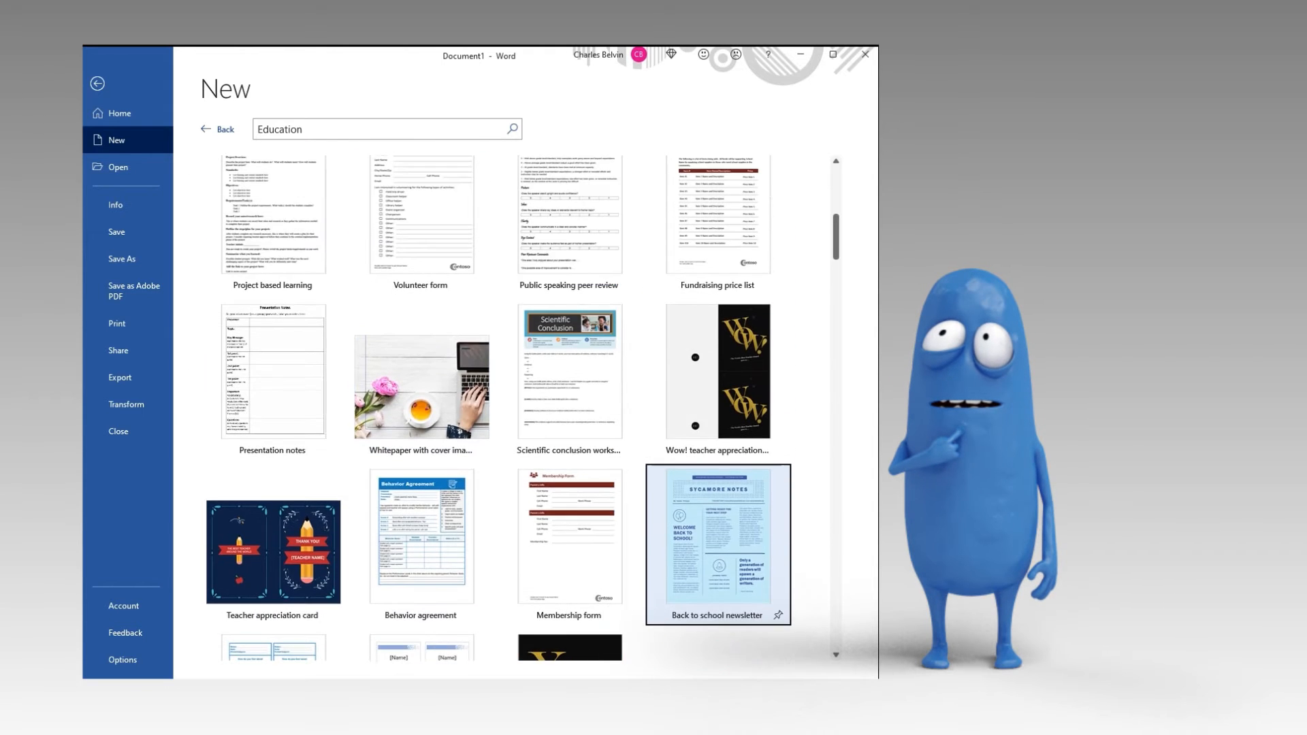
{"action": "scroll", "coordinate": [423, 293], "scroll_direction": "up", "scroll_amount": 1}
{"action": "scroll", "coordinate": [423, 292], "scroll_direction": "up", "scroll_amount": 1}
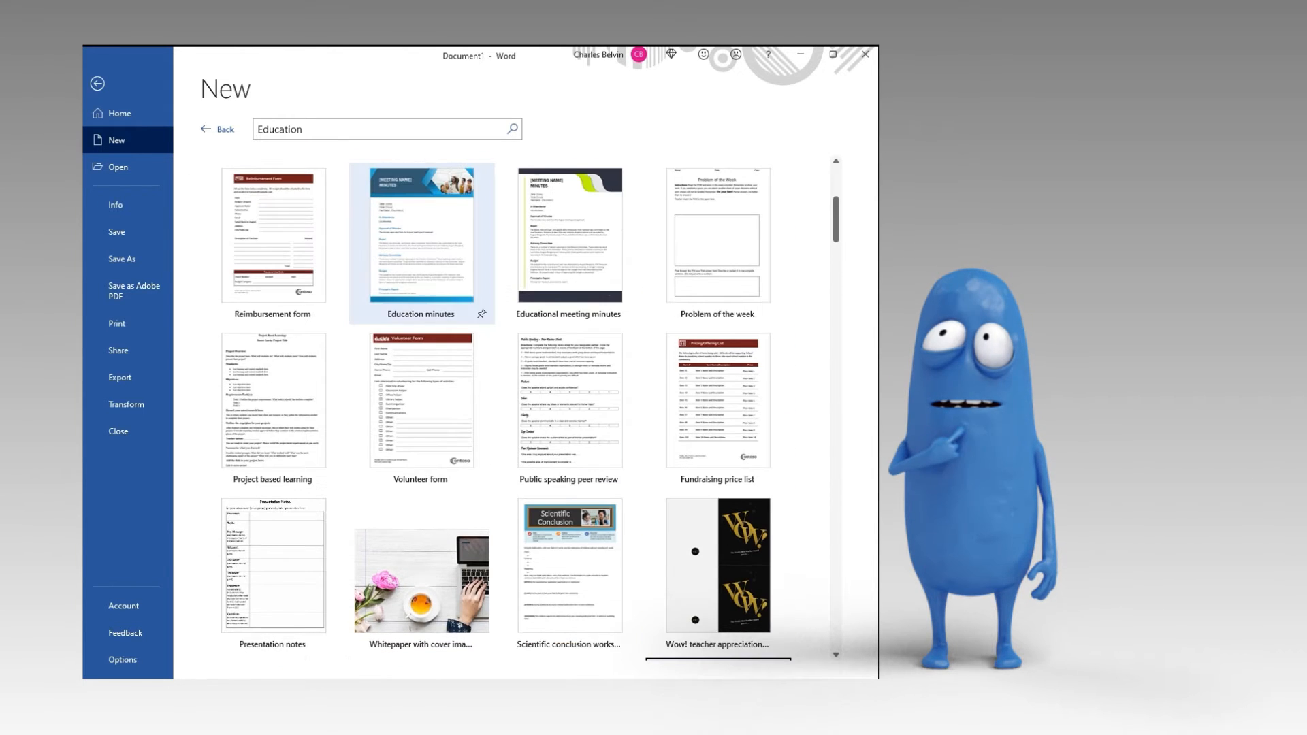
{"action": "scroll", "coordinate": [570, 272], "scroll_direction": "up", "scroll_amount": 3}
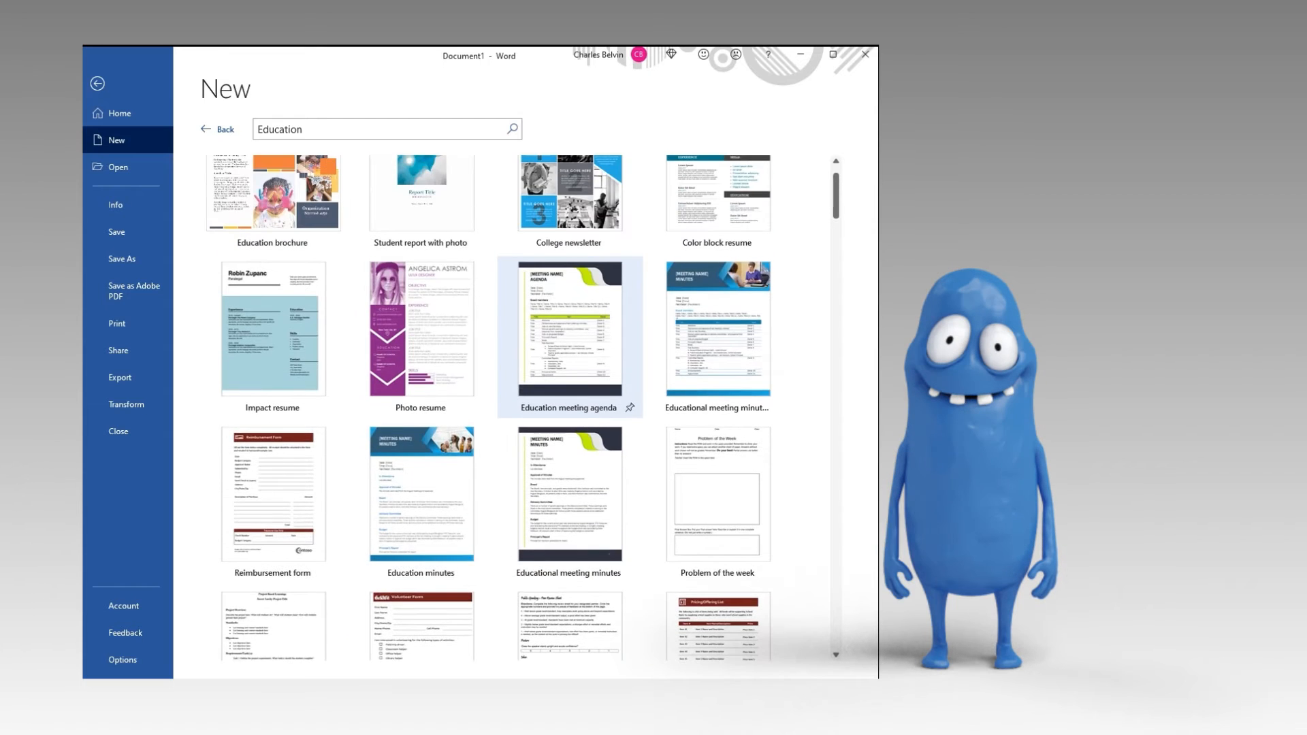
{"action": "scroll", "coordinate": [569, 300], "scroll_direction": "up", "scroll_amount": 1}
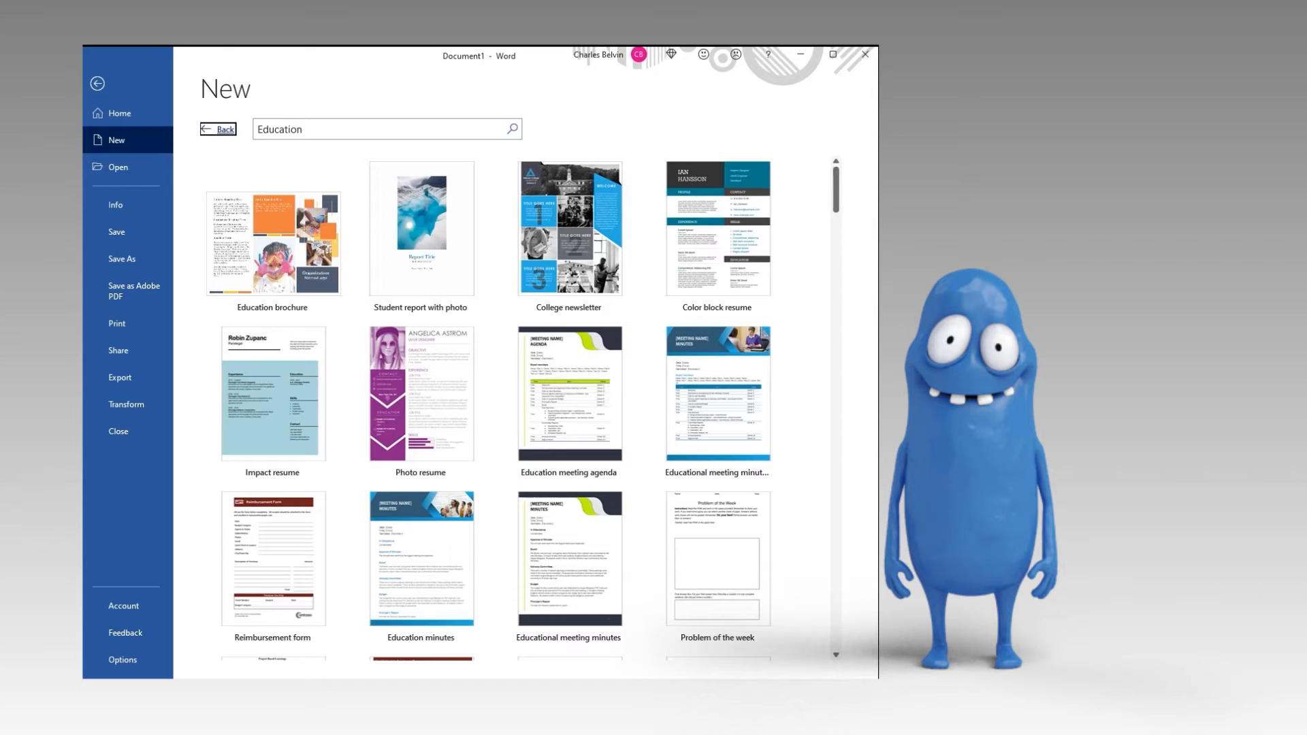
{"action": "key", "text": "Return"}
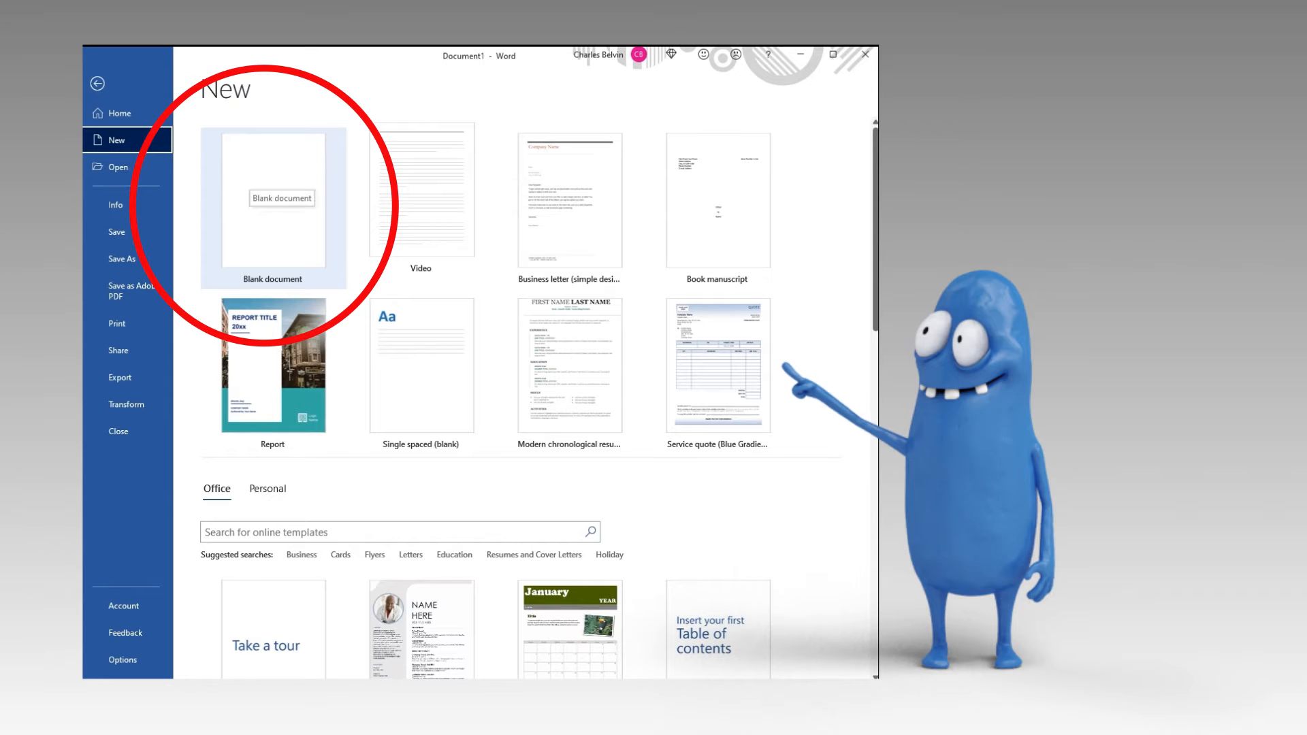
{"action": "left_click", "coordinate": [258, 185]}
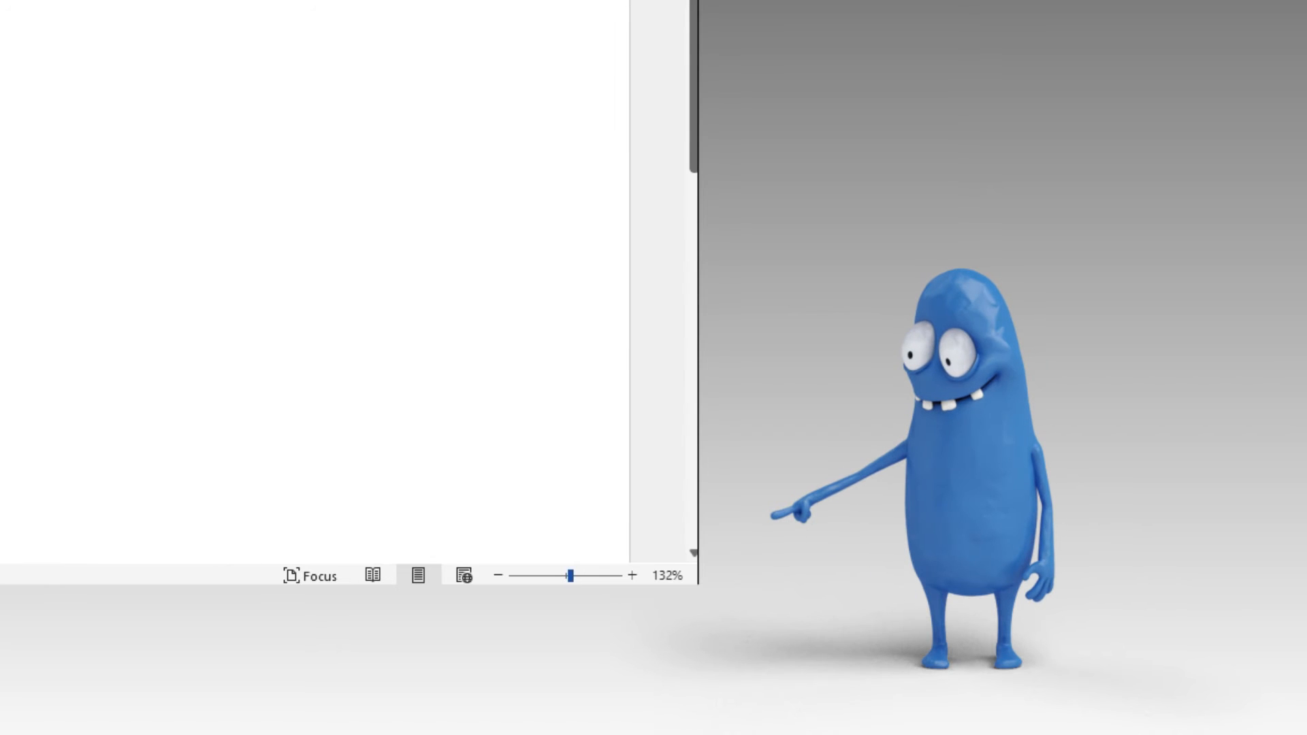
Step: Zoom the blank document out to 100% and on to 46%, and enlarge the page again
{"action": "mouse_move", "coordinate": [571, 576]}
{"action": "left_mouse_down"}
{"action": "mouse_move", "coordinate": [542, 575]}
{"action": "mouse_move", "coordinate": [566, 575]}
{"action": "left_mouse_up"}
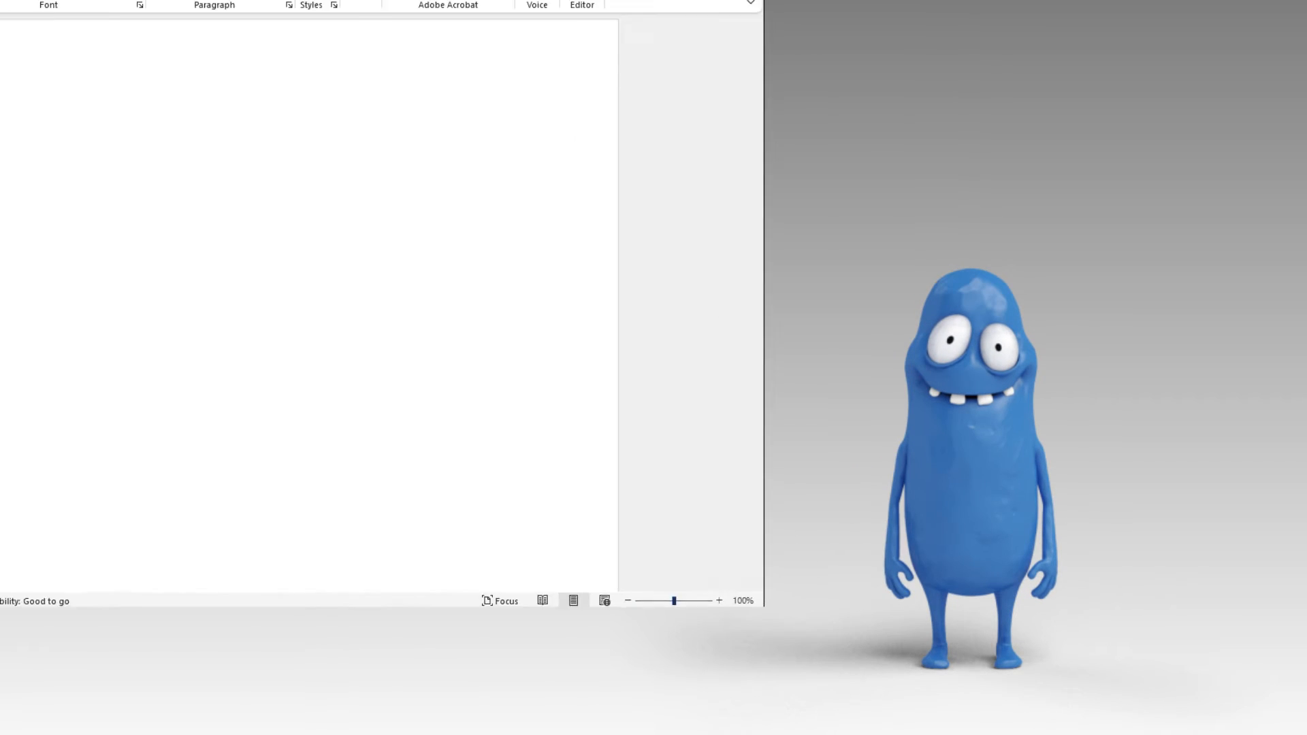
{"action": "scroll", "coordinate": [305, 298], "scroll_direction": "up", "scroll_amount": 5}
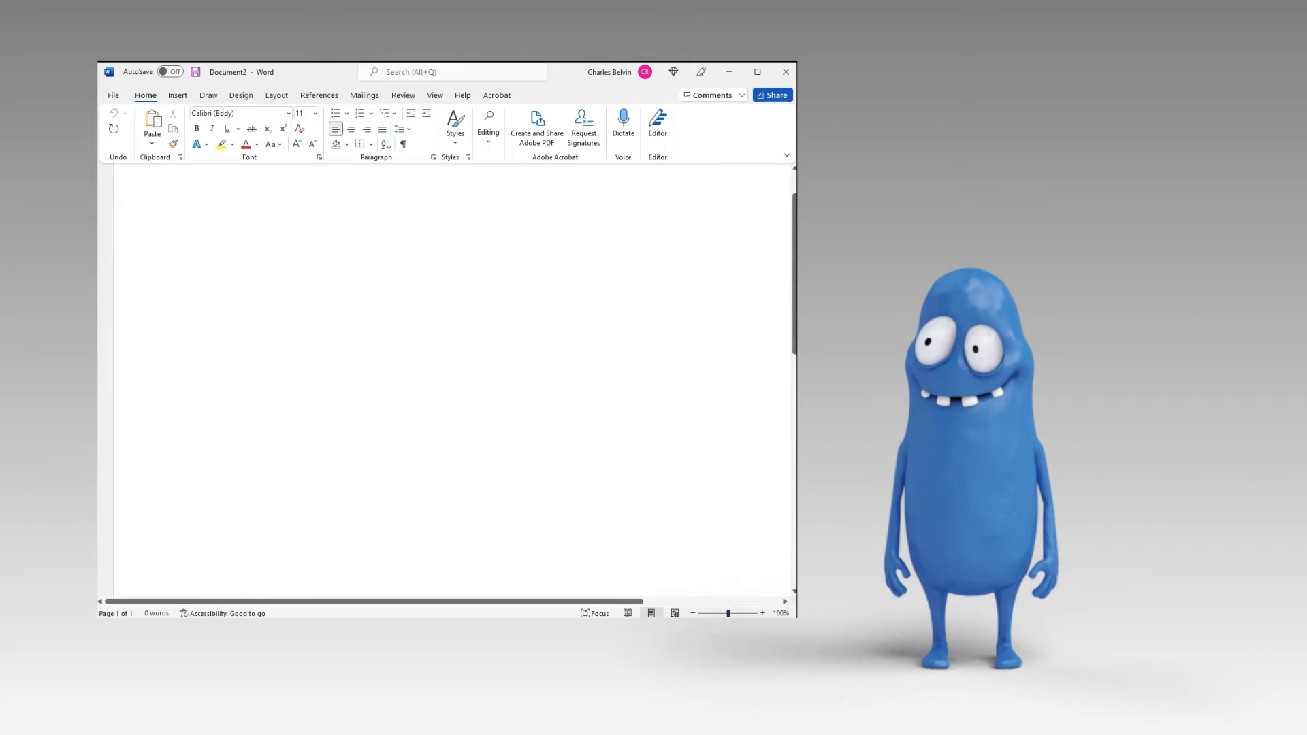
{"action": "scroll", "coordinate": [305, 297], "scroll_direction": "down", "scroll_amount": 7}
{"action": "scroll", "coordinate": [442, 385], "scroll_direction": "down", "scroll_amount": 4}
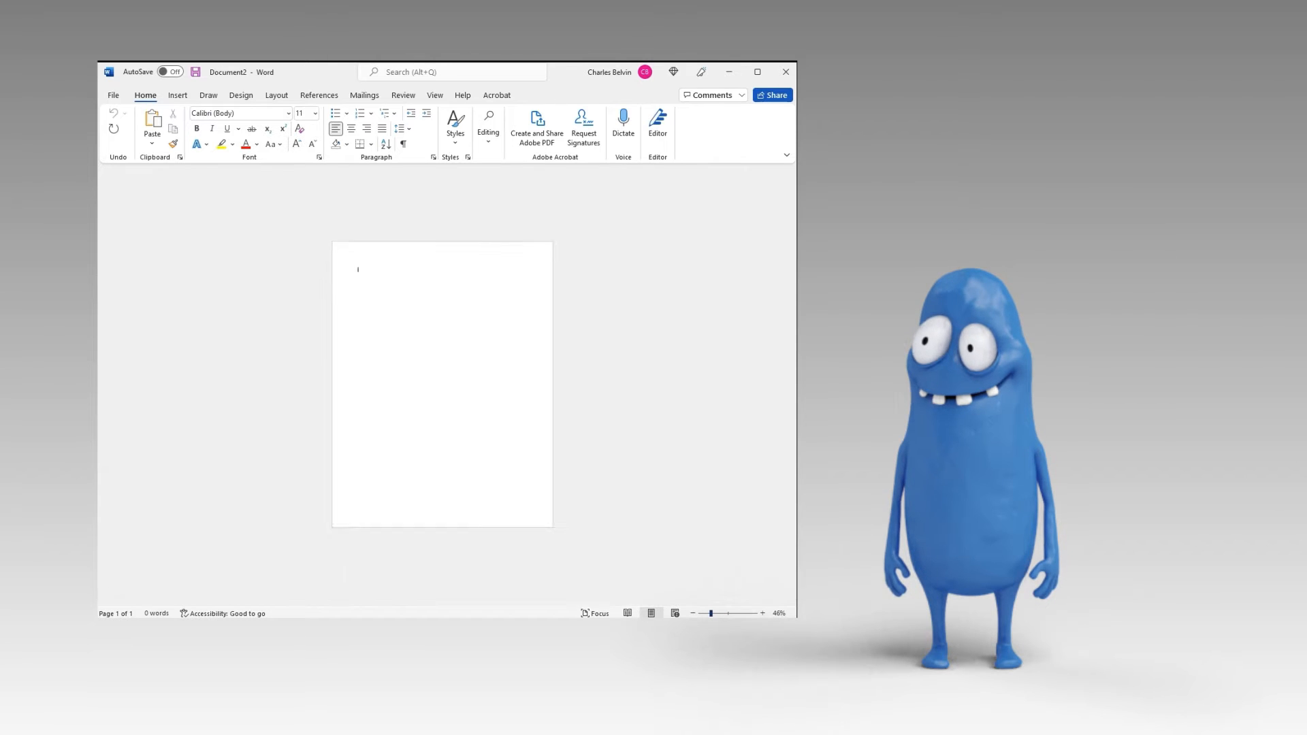
{"action": "scroll", "coordinate": [443, 384], "scroll_direction": "up", "scroll_amount": 6}
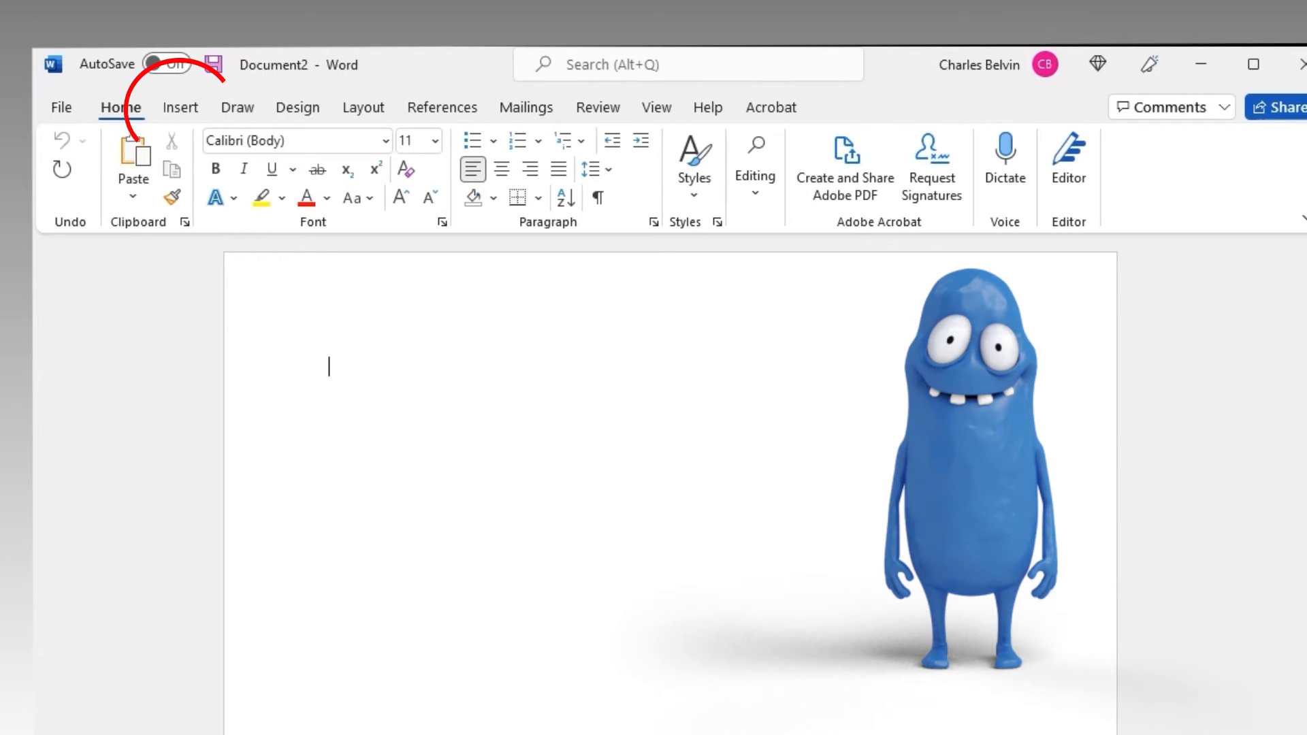
Step: Examine the commands available for inserting content, designing the document and setting the page layout
{"action": "left_click", "coordinate": [180, 108]}
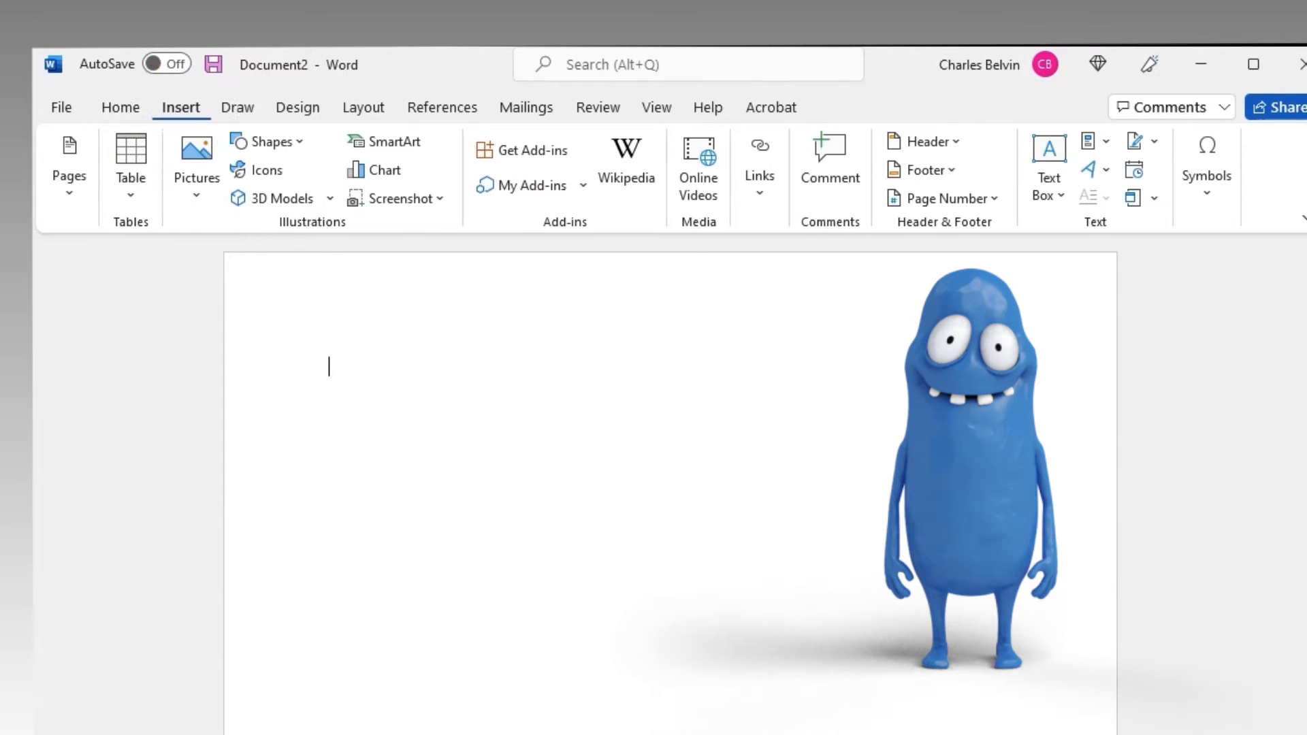
{"action": "left_click", "coordinate": [298, 107]}
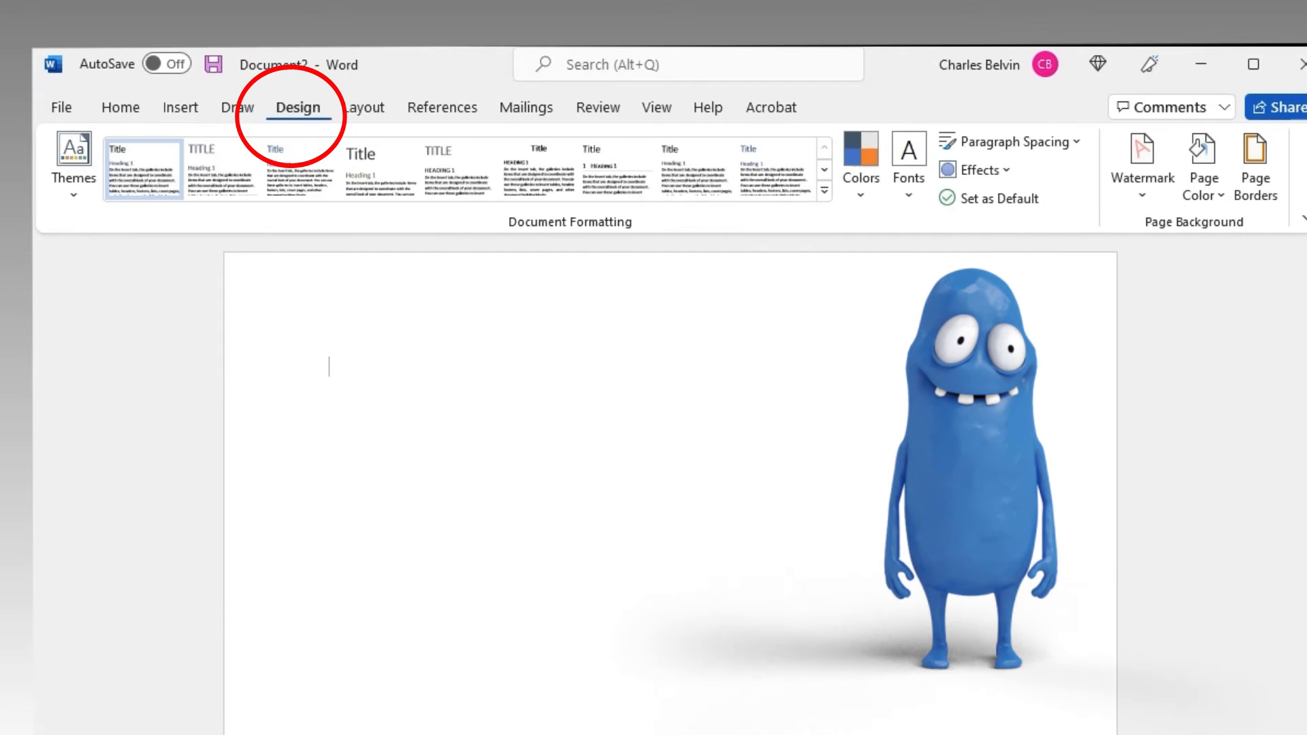
{"action": "left_click", "coordinate": [363, 107]}
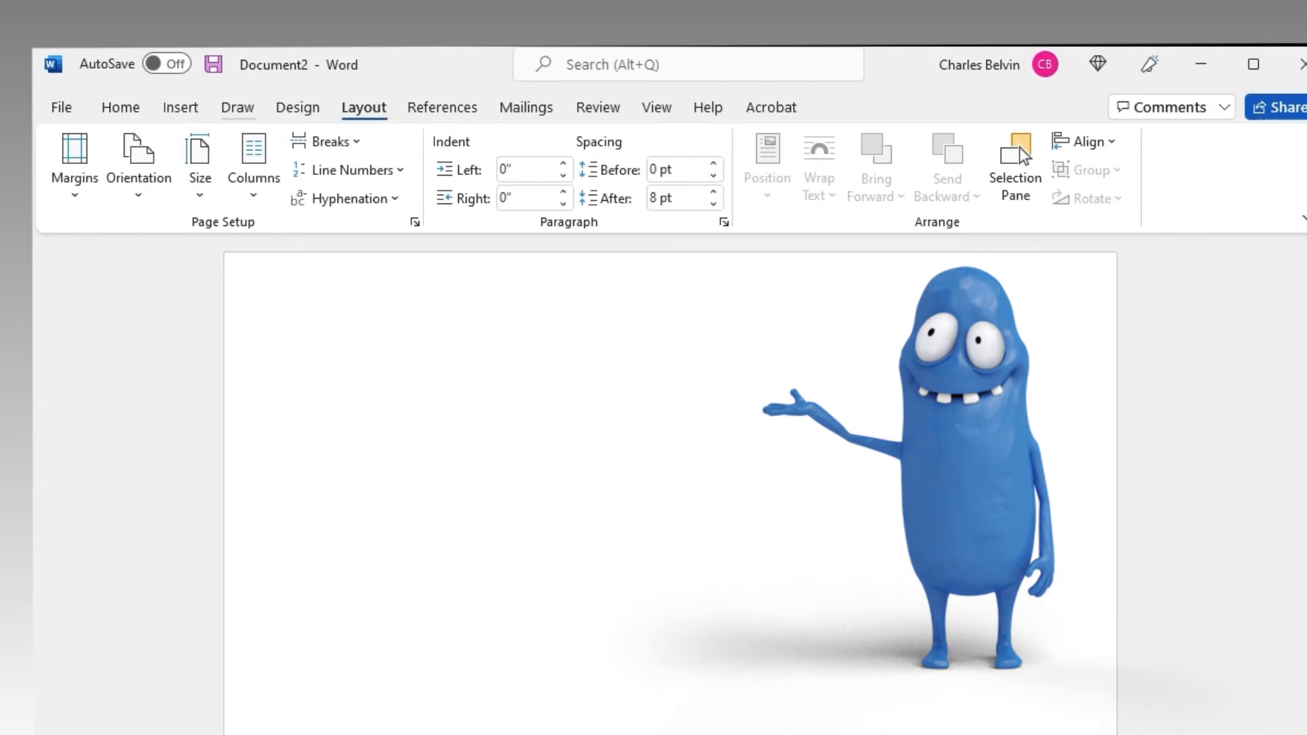
Step: Examine the commands for drawing, references, mailings and reviewing, and return to the basic text formatting commands
{"action": "left_click", "coordinate": [238, 107]}
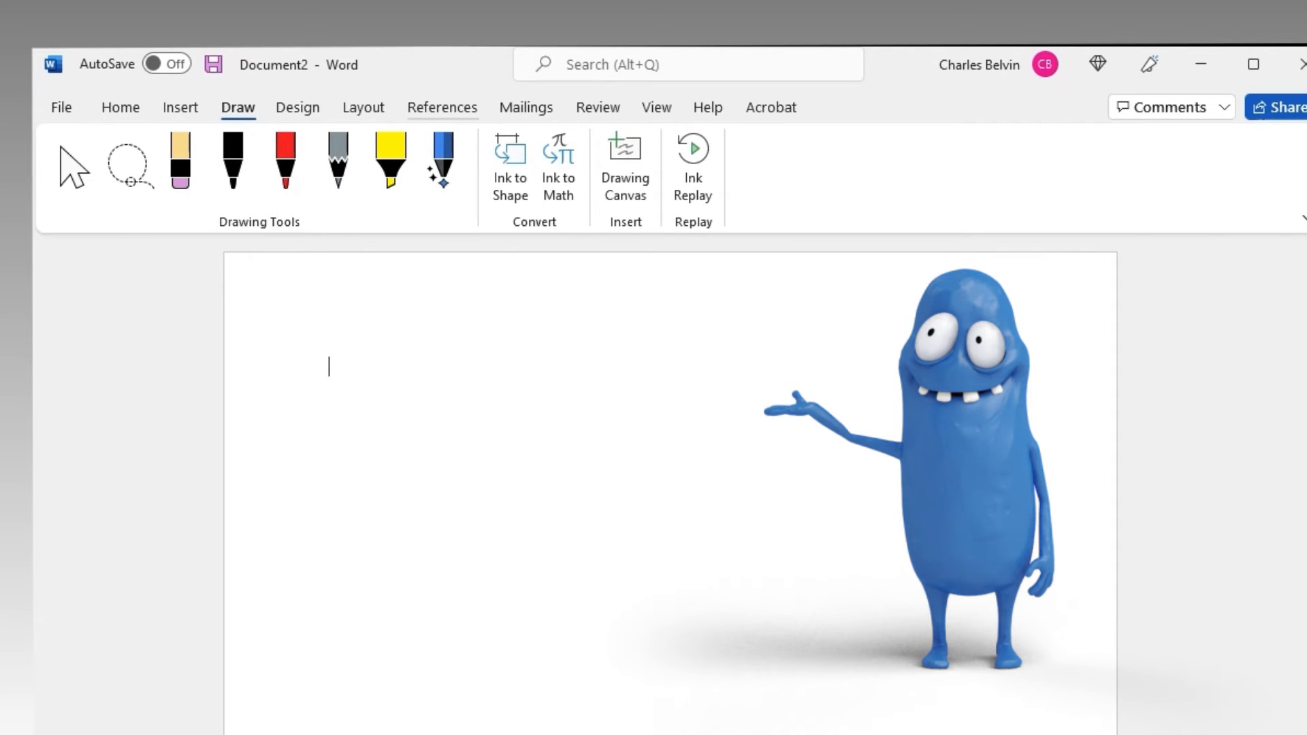
{"action": "left_click", "coordinate": [442, 107]}
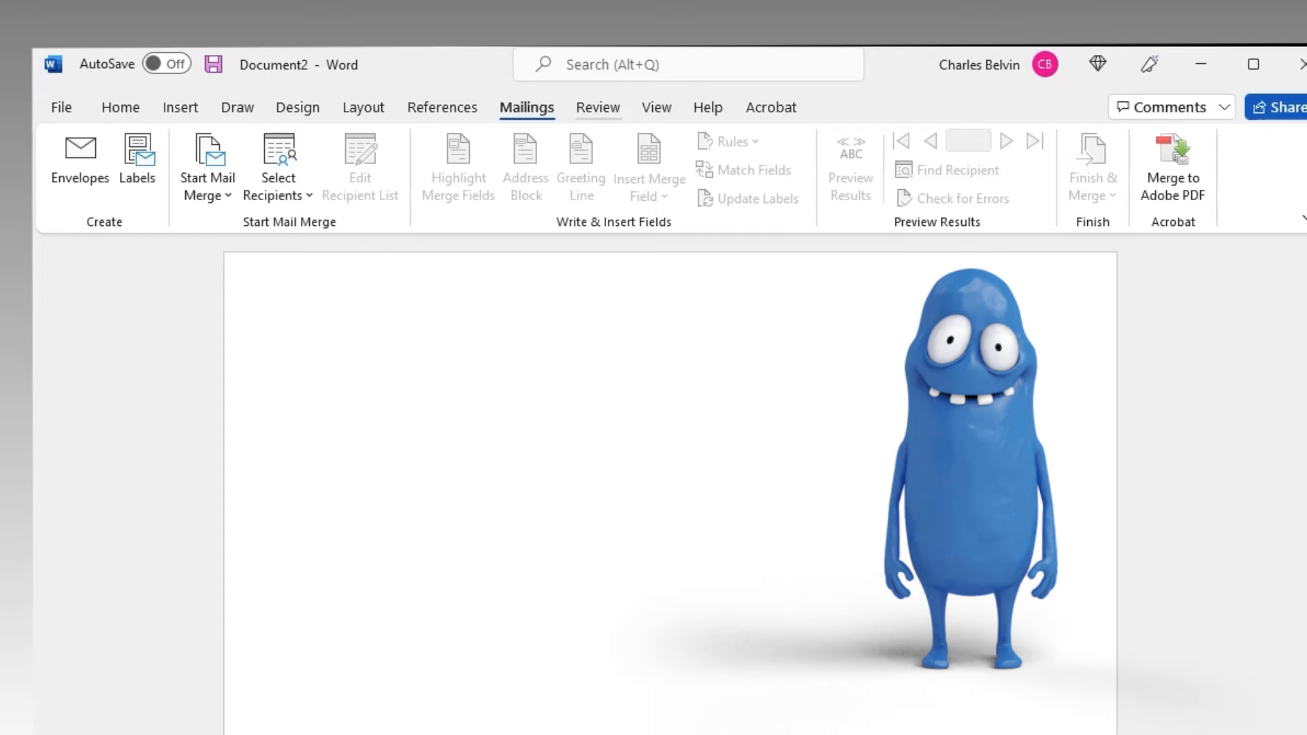
{"action": "left_click", "coordinate": [598, 108]}
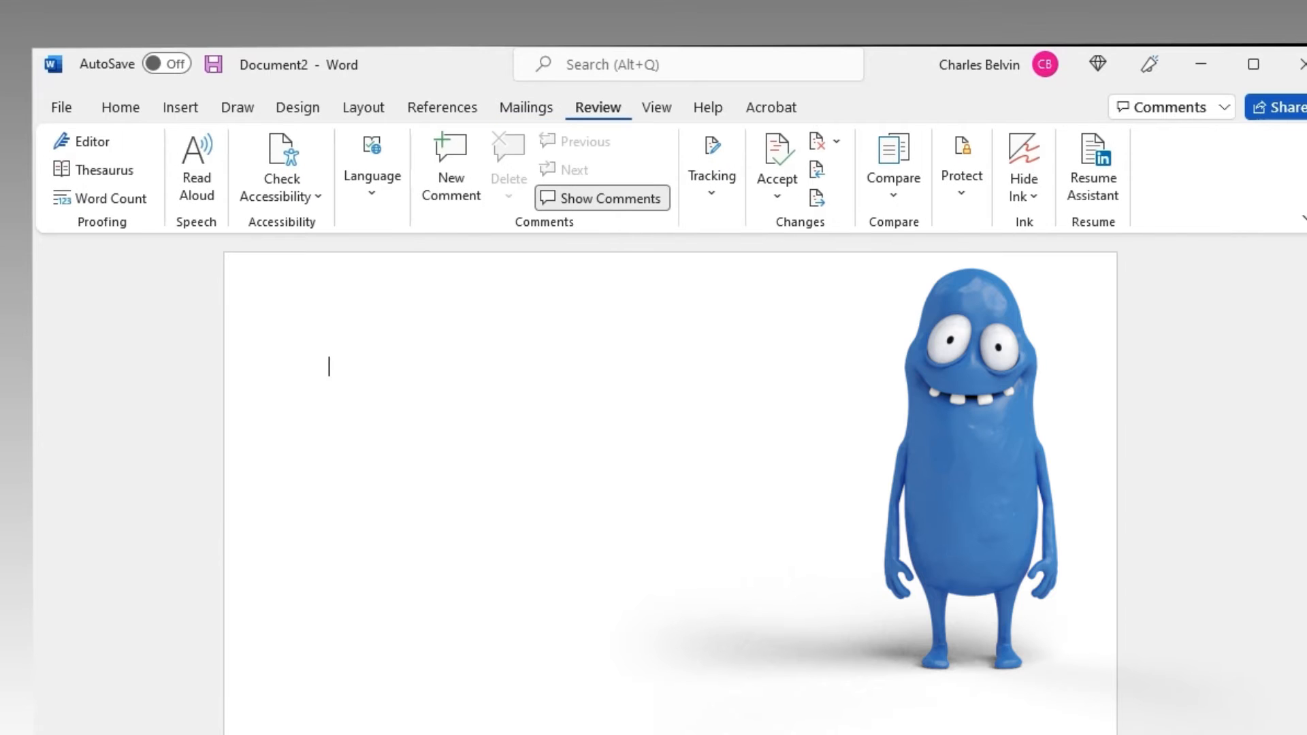
{"action": "left_click", "coordinate": [120, 108]}
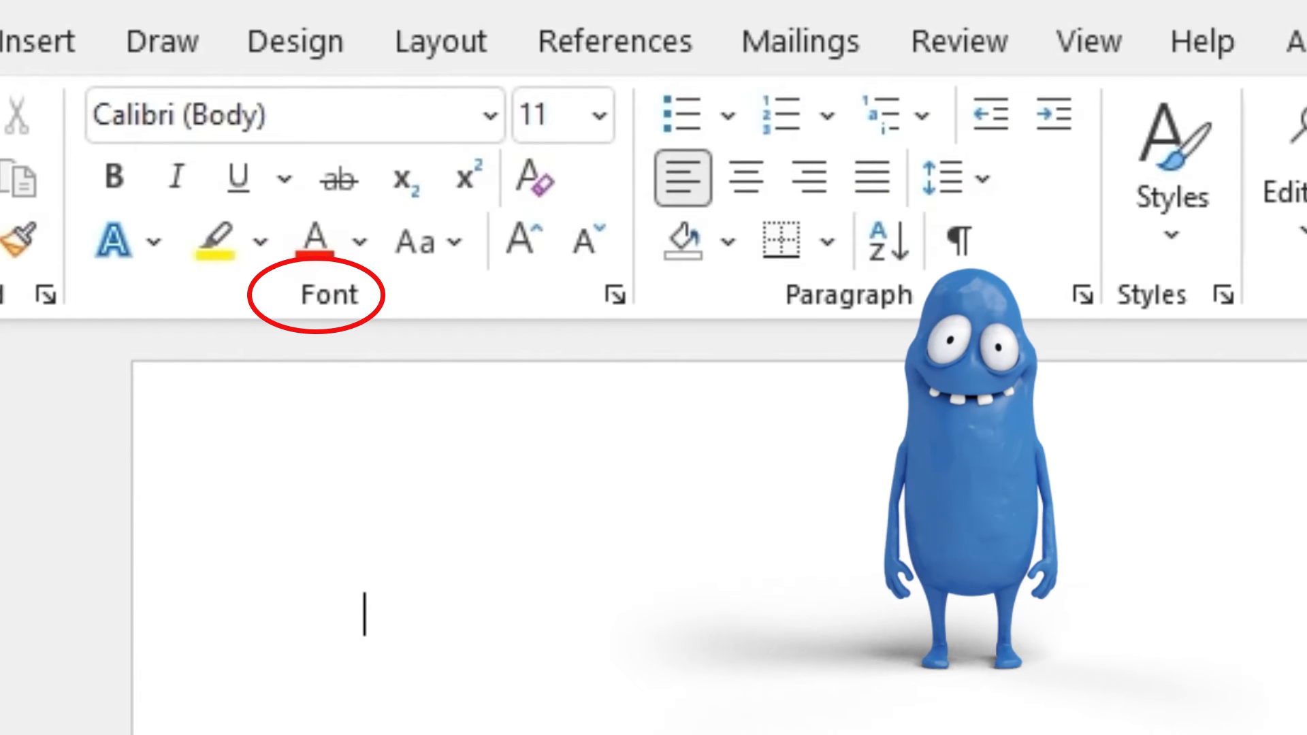
Step: View the full font settings and the full paragraph settings, closing each dialog without changing anything
{"action": "left_click", "coordinate": [615, 295]}
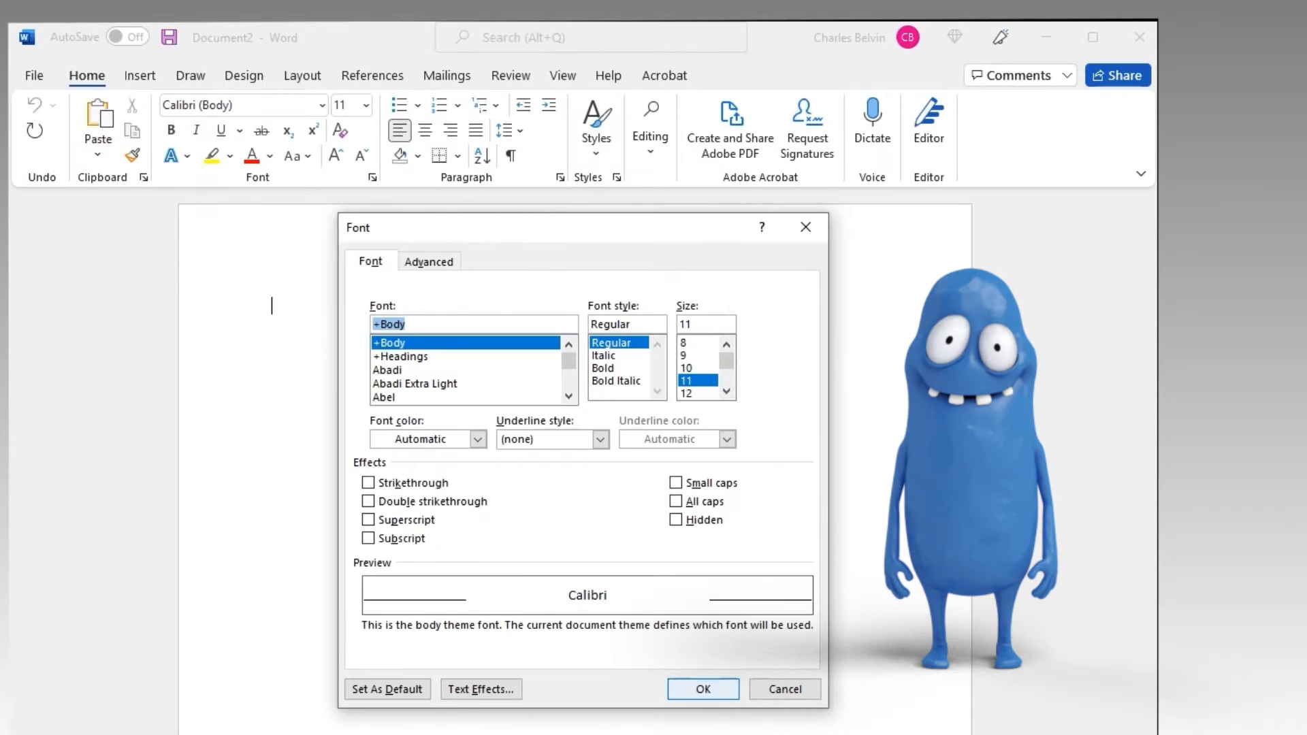
{"action": "left_click", "coordinate": [703, 689]}
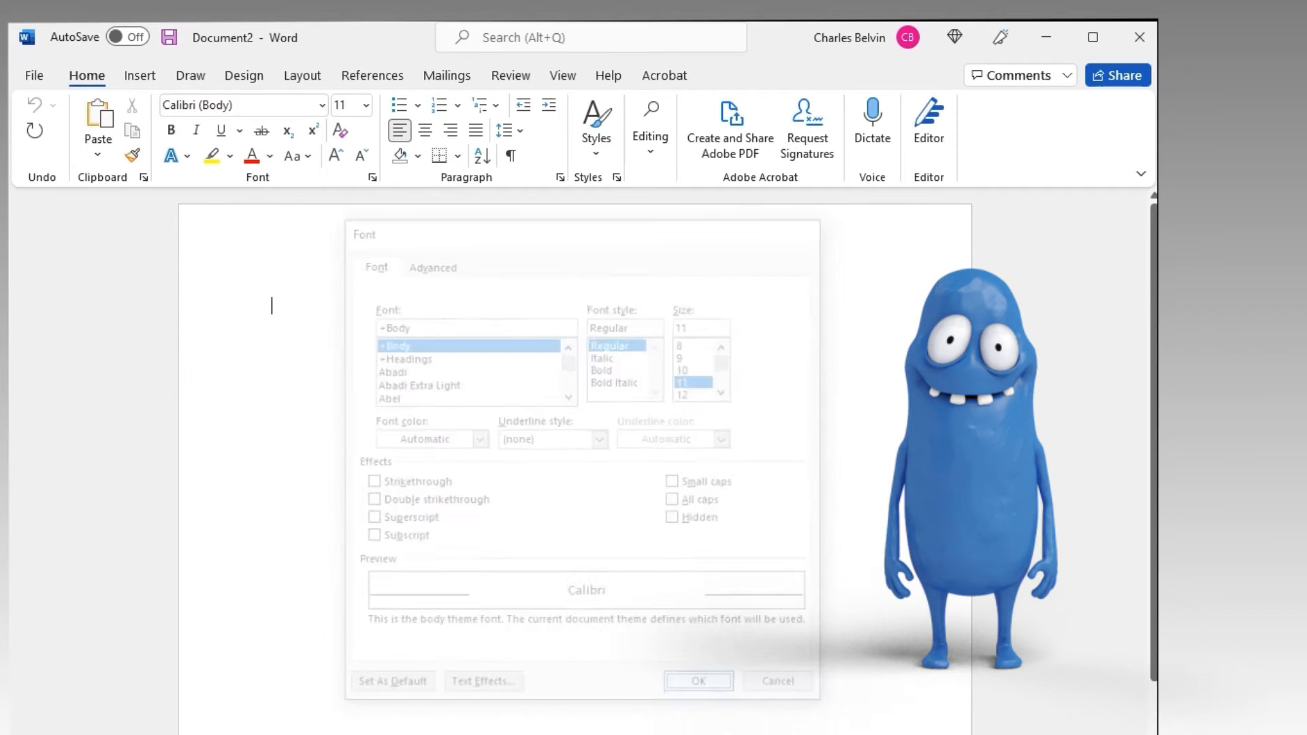
{"action": "left_click", "coordinate": [560, 178]}
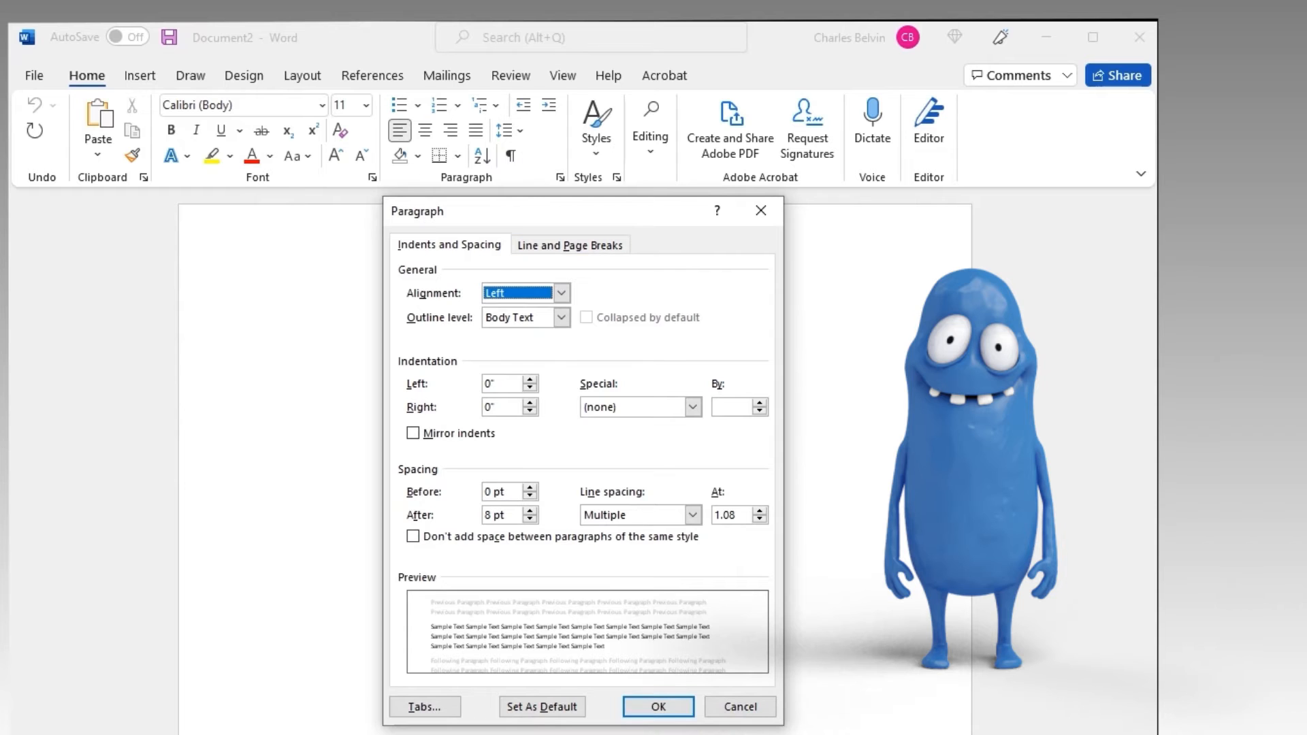
{"action": "key", "text": "Return"}
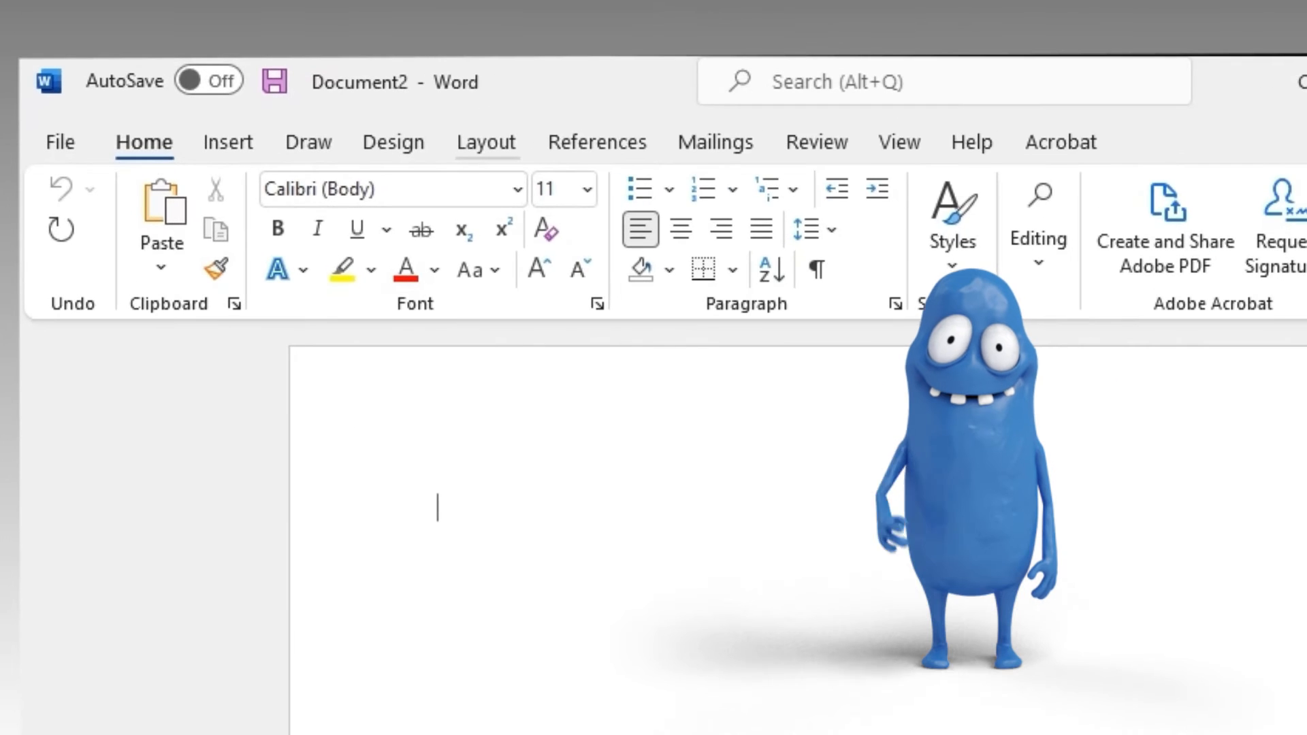
Step: Search the commands for "ruler" from the page layout view and show the ruler in the document
{"action": "left_click", "coordinate": [320, 82]}
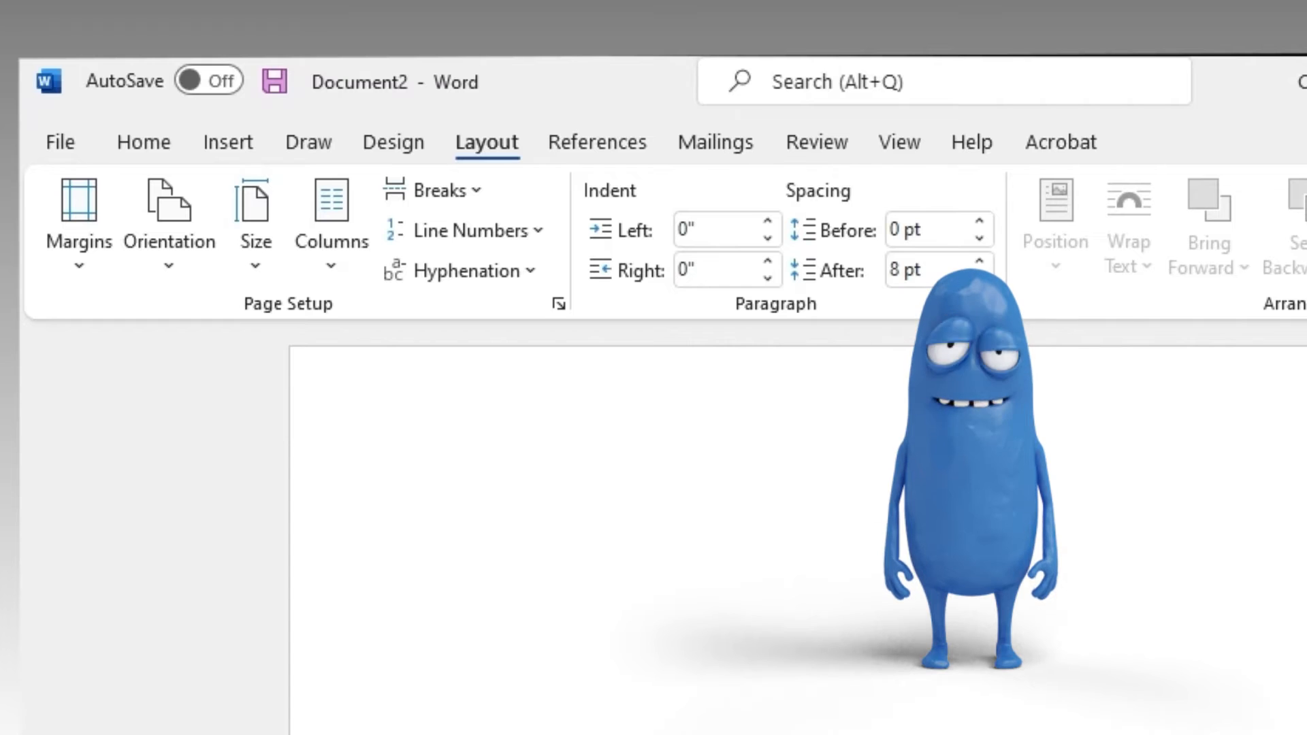
{"action": "key", "text": "alt+q"}
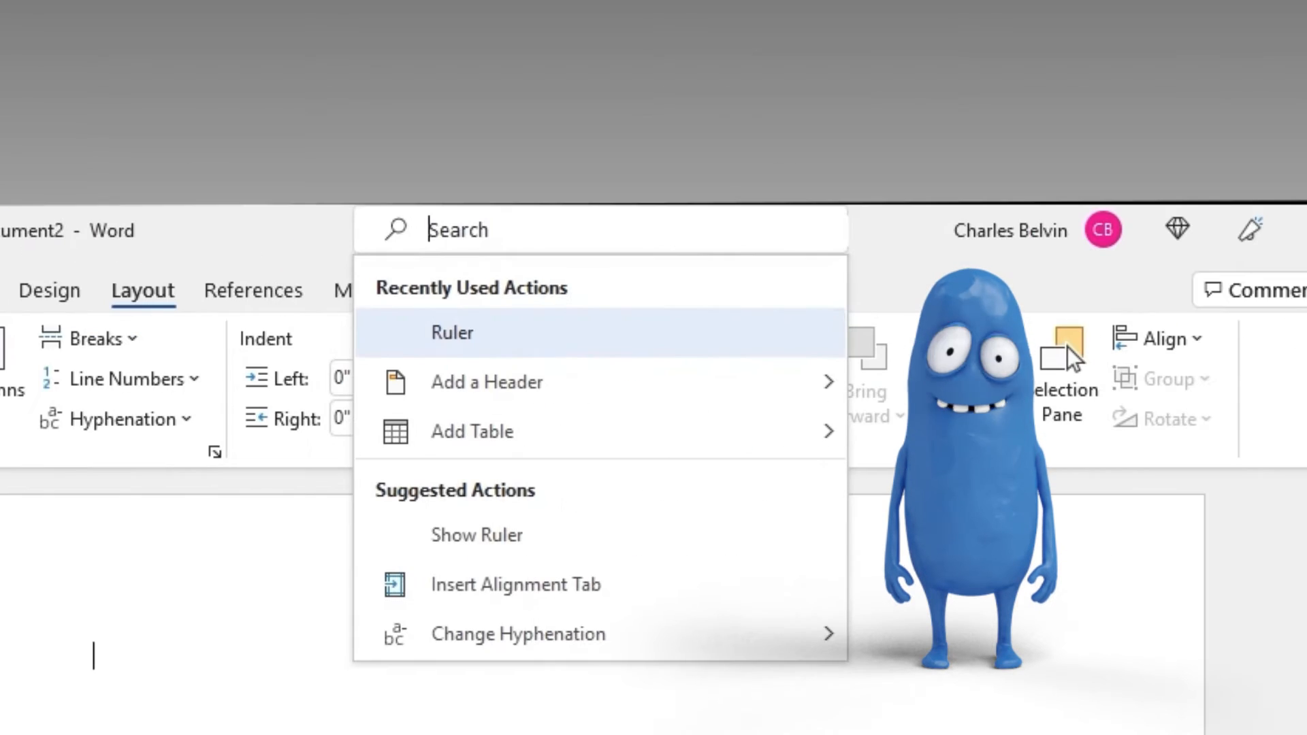
{"action": "type", "text": "ruler"}
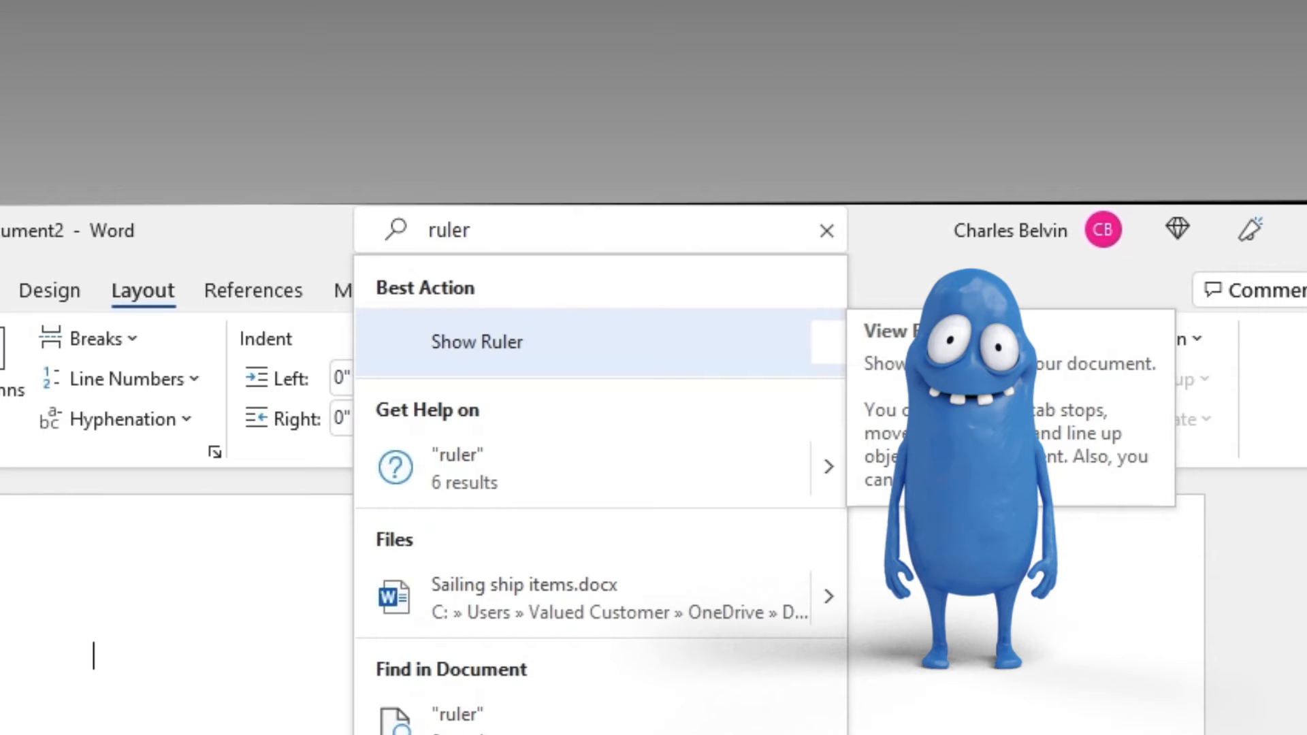
{"action": "key", "text": "Return"}
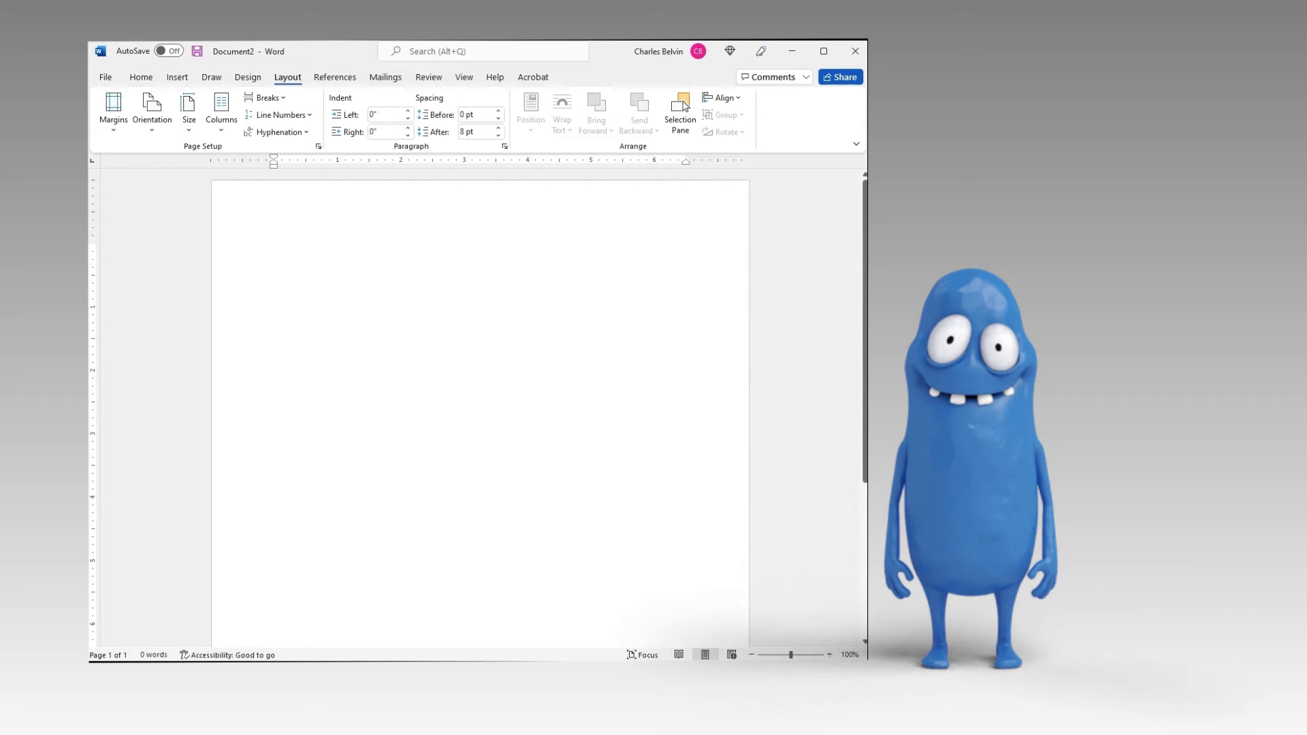
Step: Write the title "REPORT ON THE BENEFITS OF MY LITTLE FRIEND" followed by an empty paragraph
{"action": "type", "text": "REPORT ON THE BENEFITS OF MY"}
{"action": "type", "text": " LITTLE FRI"}
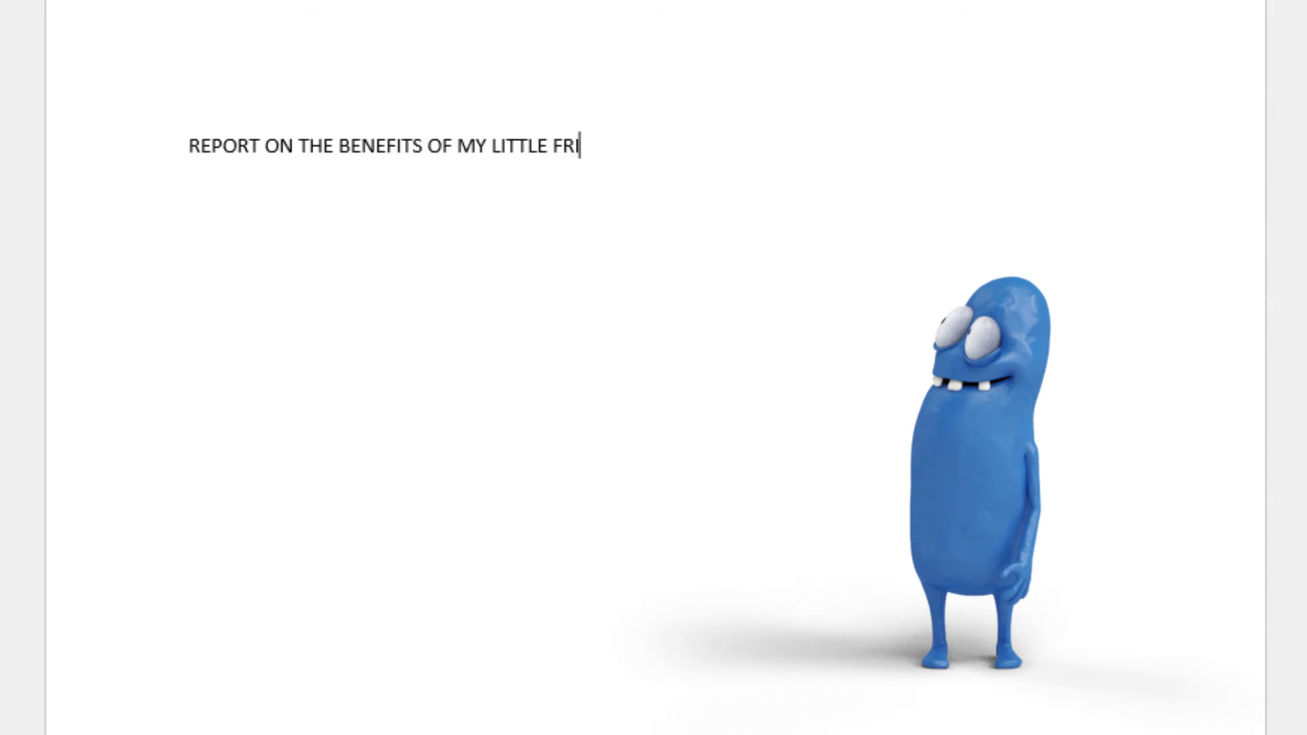
{"action": "type", "text": "END"}
{"action": "key", "text": "Return"}
{"action": "key", "text": "Return"}
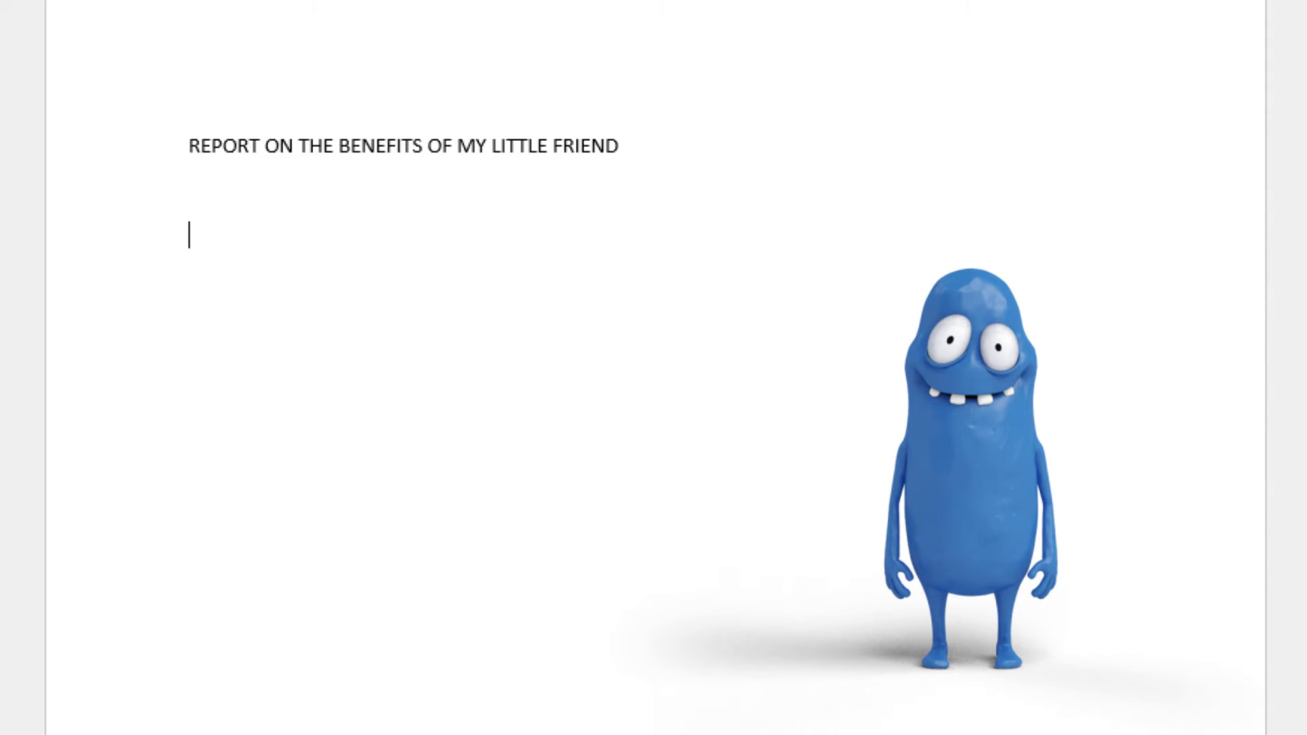
Step: Write the paragraph "This is a document that details my opionno of my little friend." below the title, keeping the misspelling
{"action": "type", "text": "This is a do"}
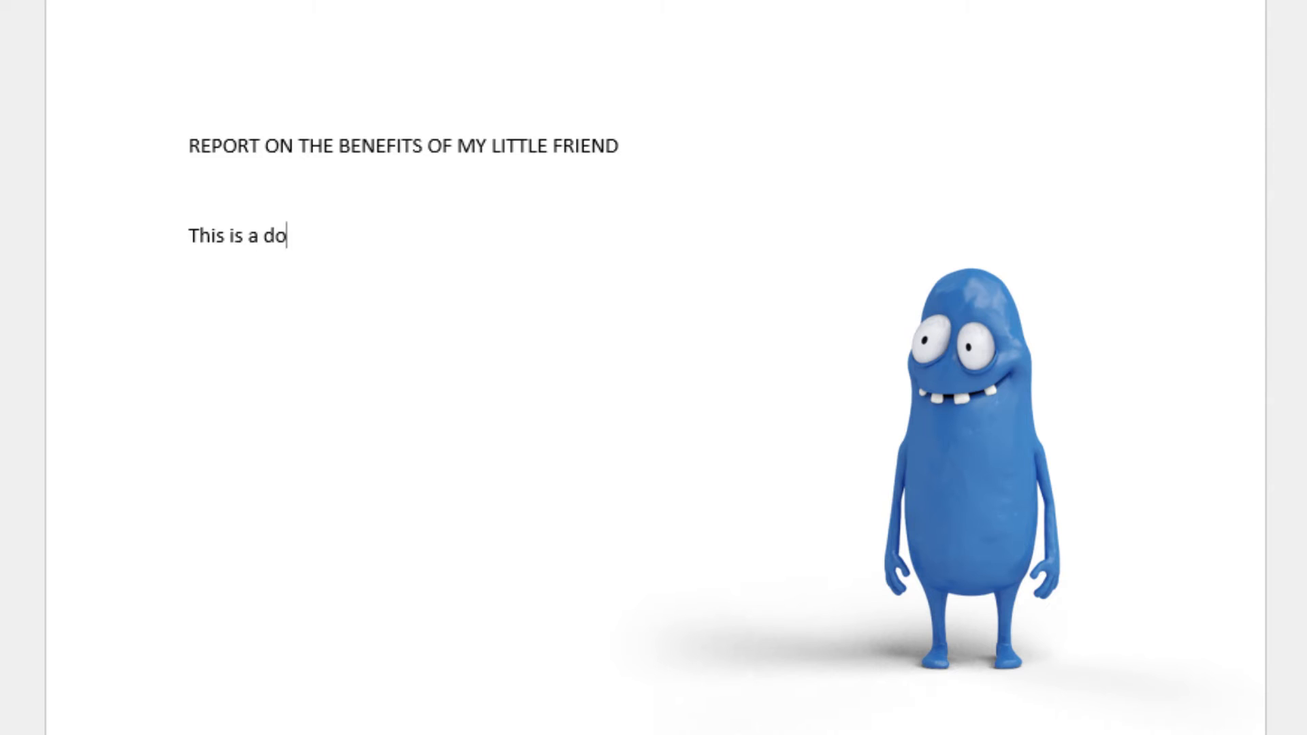
{"action": "type", "text": "cument that "}
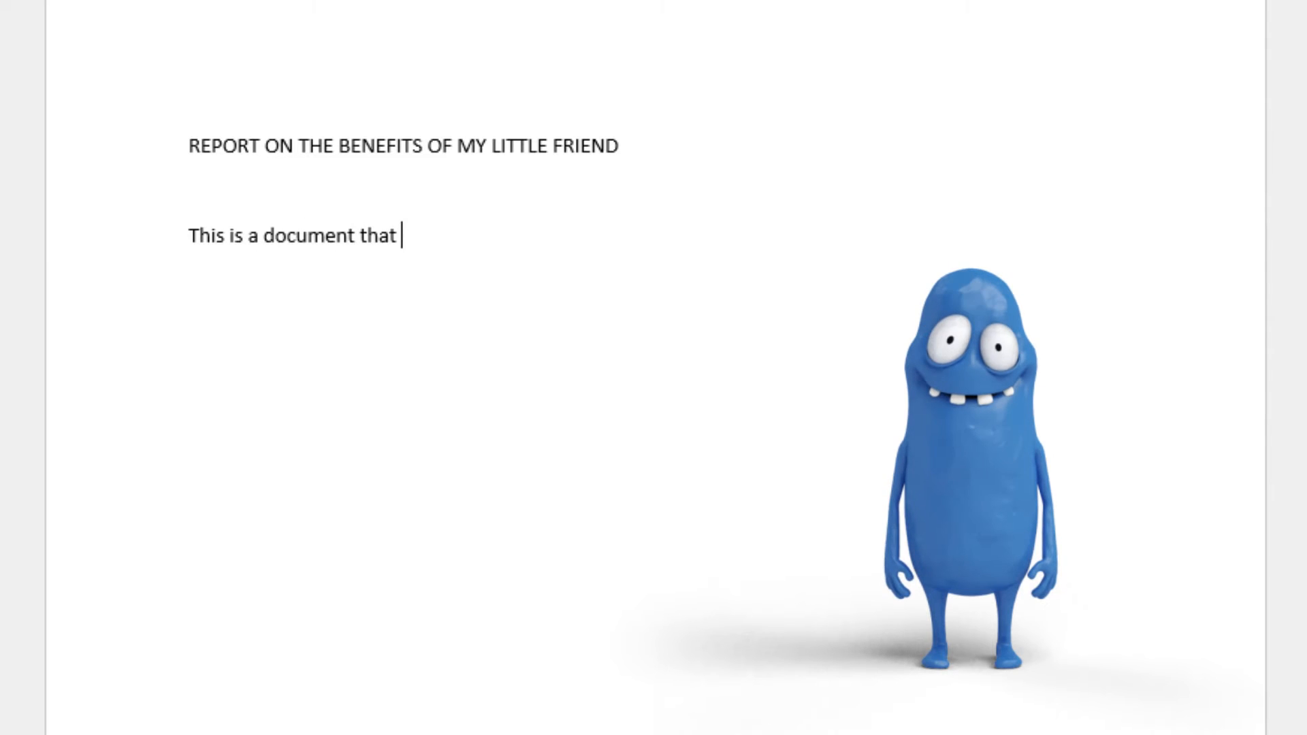
{"action": "type", "text": "details"}
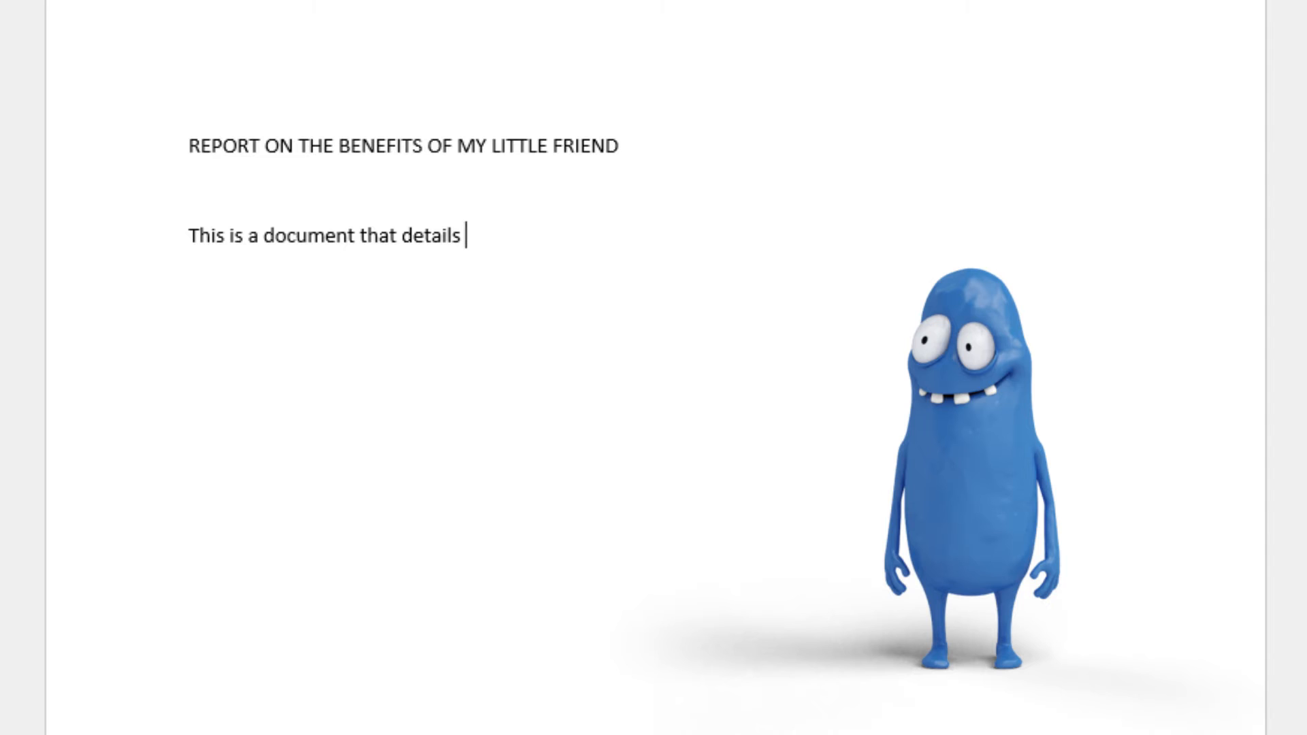
{"action": "type", "text": " my opionno of"}
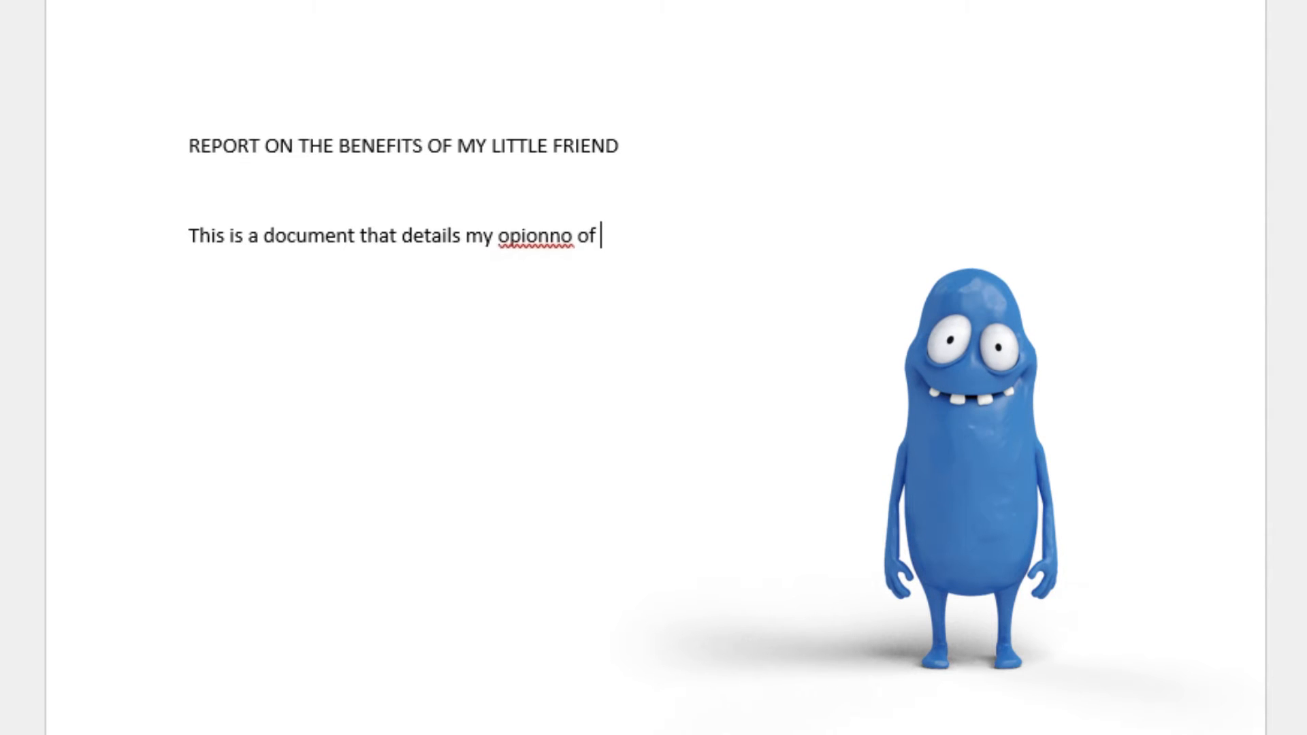
{"action": "type", "text": " my little friend"}
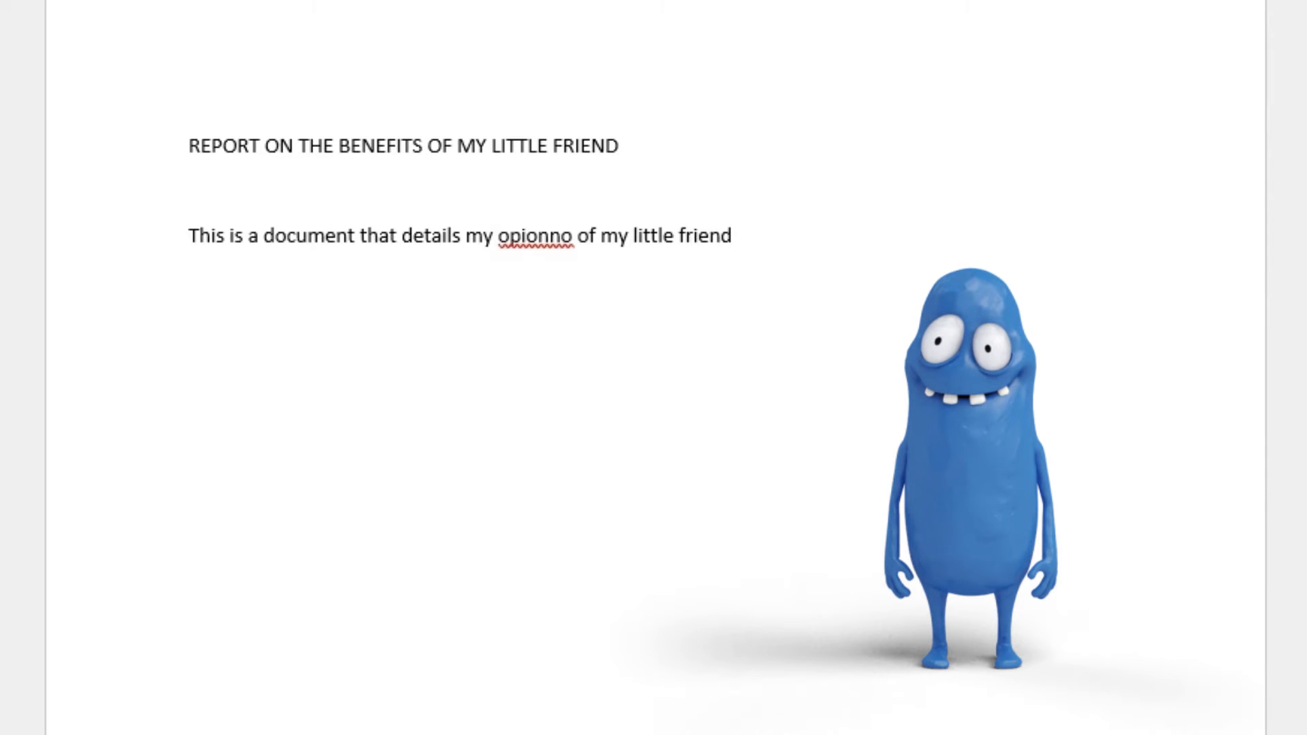
{"action": "type", "text": "."}
{"action": "key", "text": "Return"}
Step: Add the paragraph "He is cute wellmannered and I like him a lot." with the misspelling left in
{"action": "type", "text": "he is cu"}
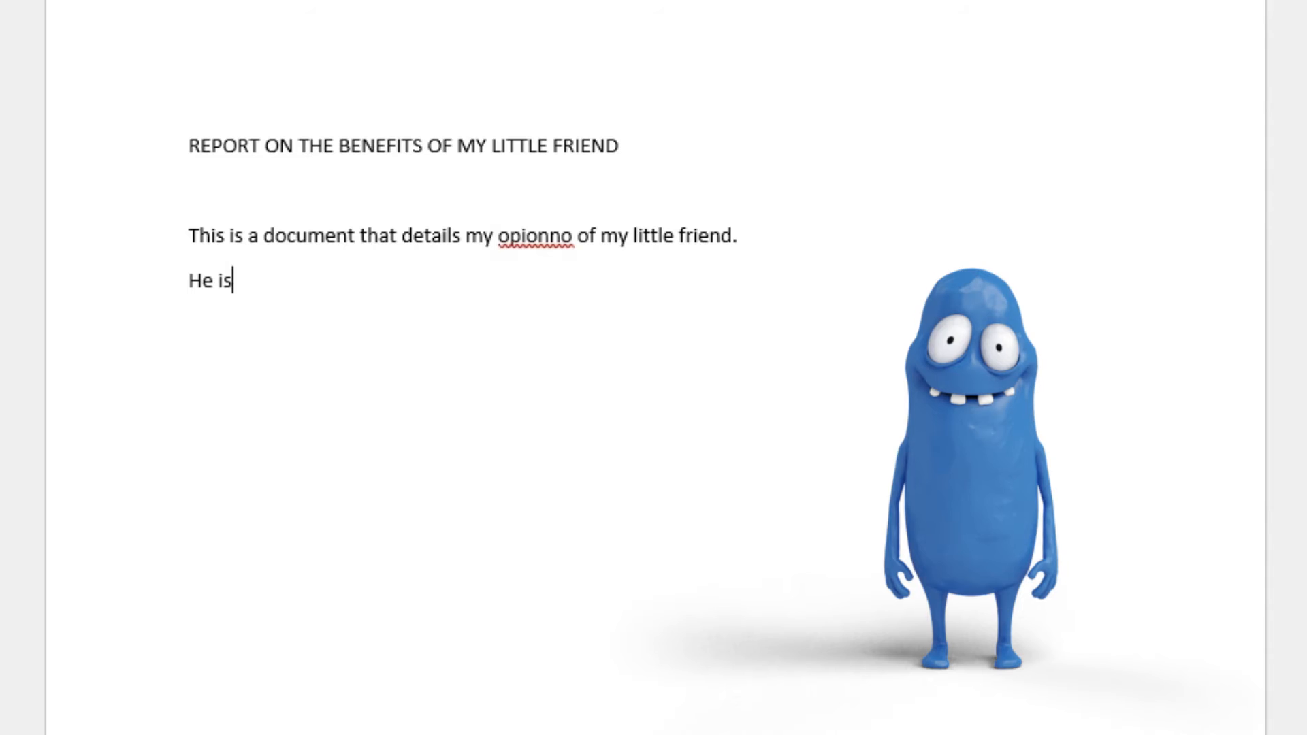
{"action": "type", "text": "te wellmannered"}
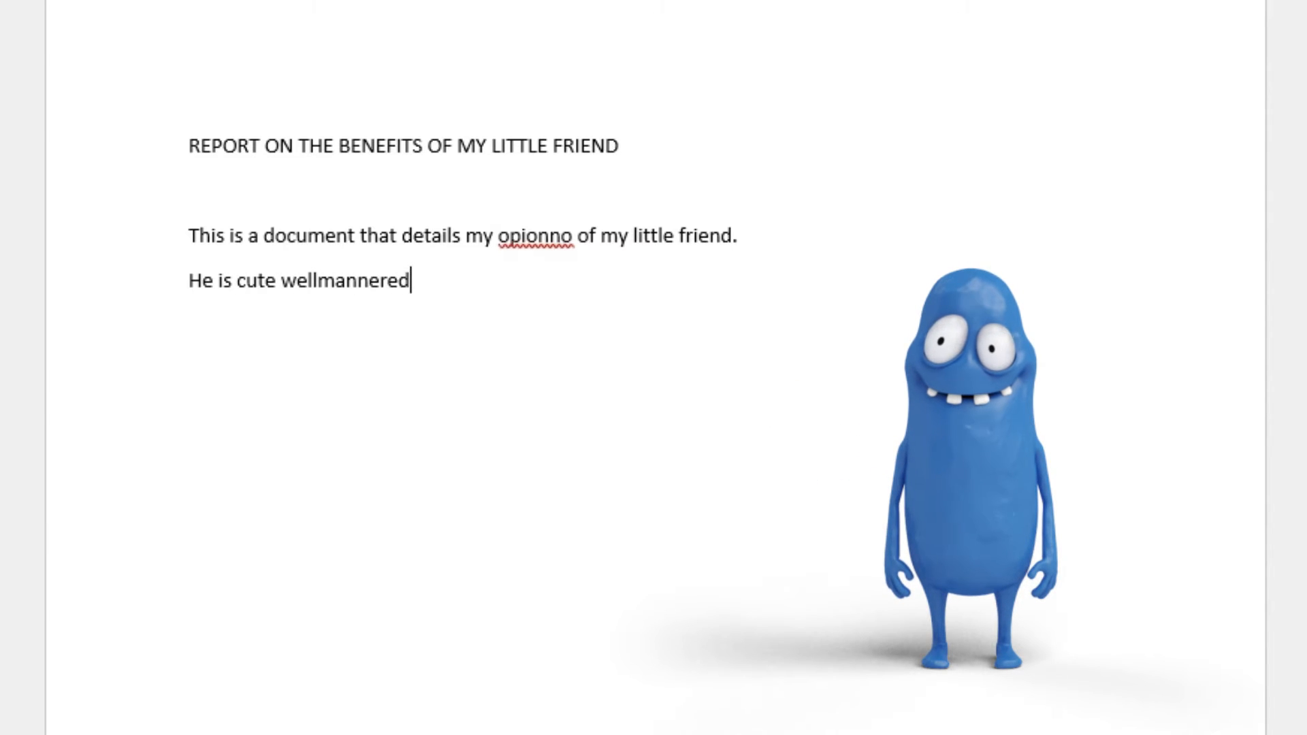
{"action": "type", "text": " and I l"}
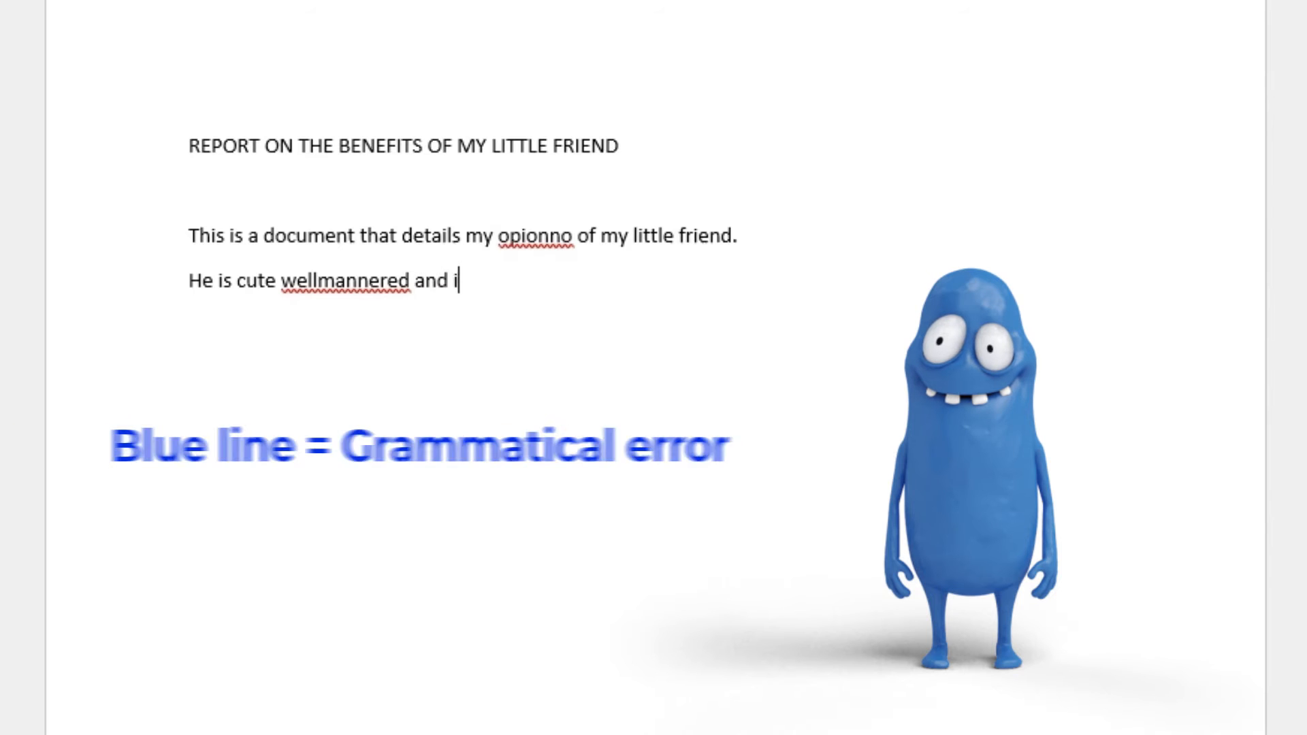
{"action": "type", "text": "ike him a"}
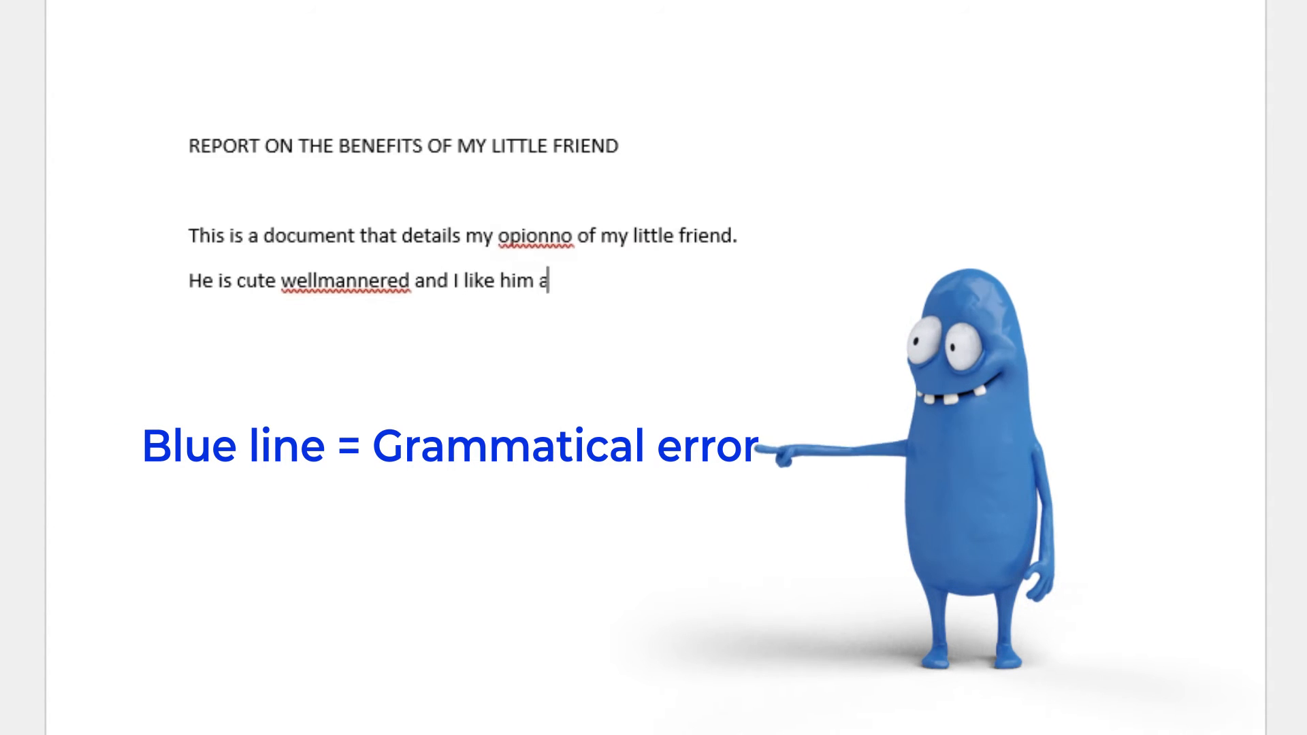
{"action": "type", "text": "lot."}
{"action": "key", "text": "Return"}
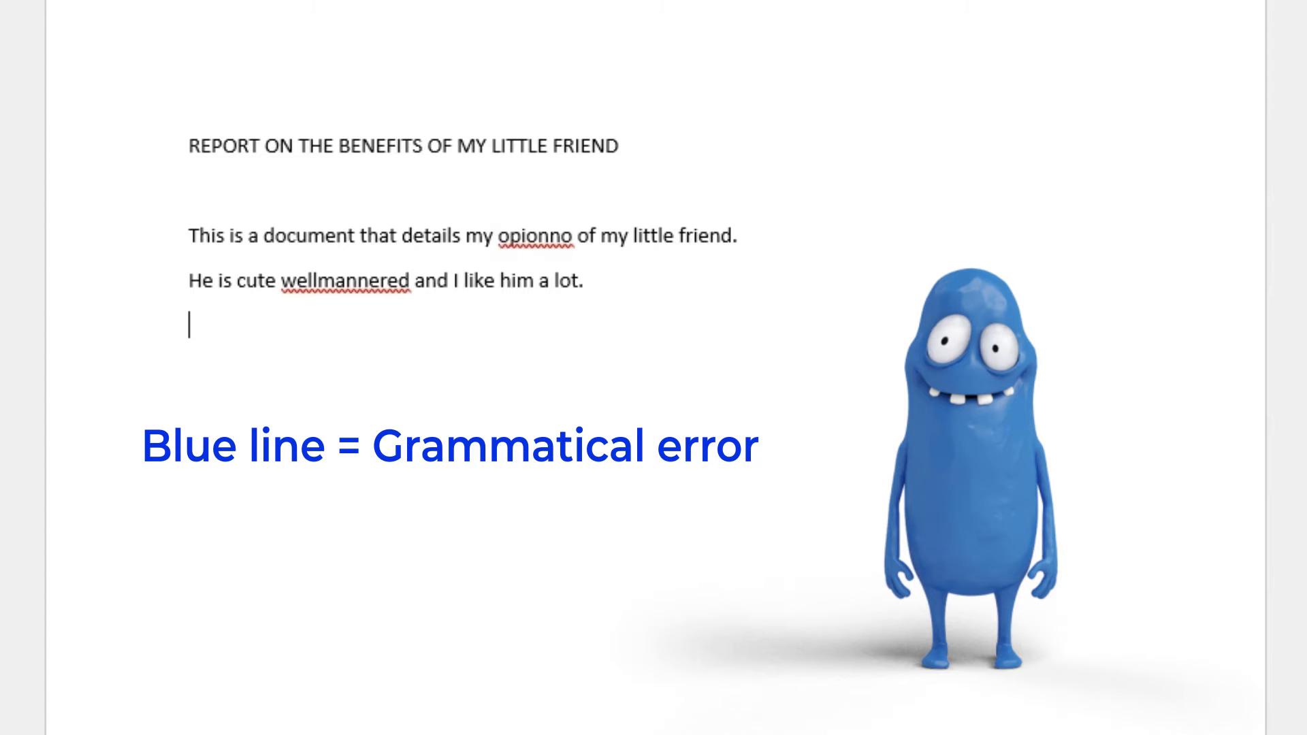
Step: Add the paragraph "So when I work on a project I will use him again" and, after an empty paragraph, "Thank you"
{"action": "type", "text": "So when"}
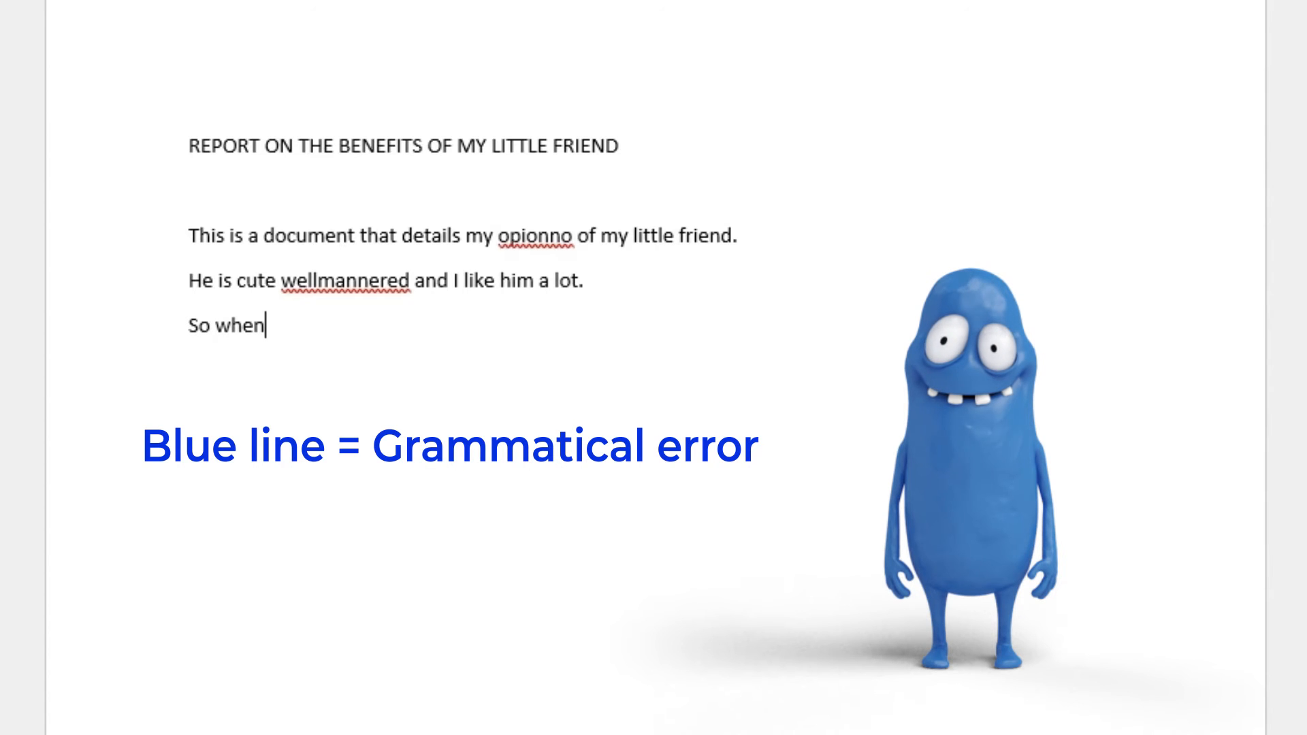
{"action": "type", "text": " I work on a project I wi"}
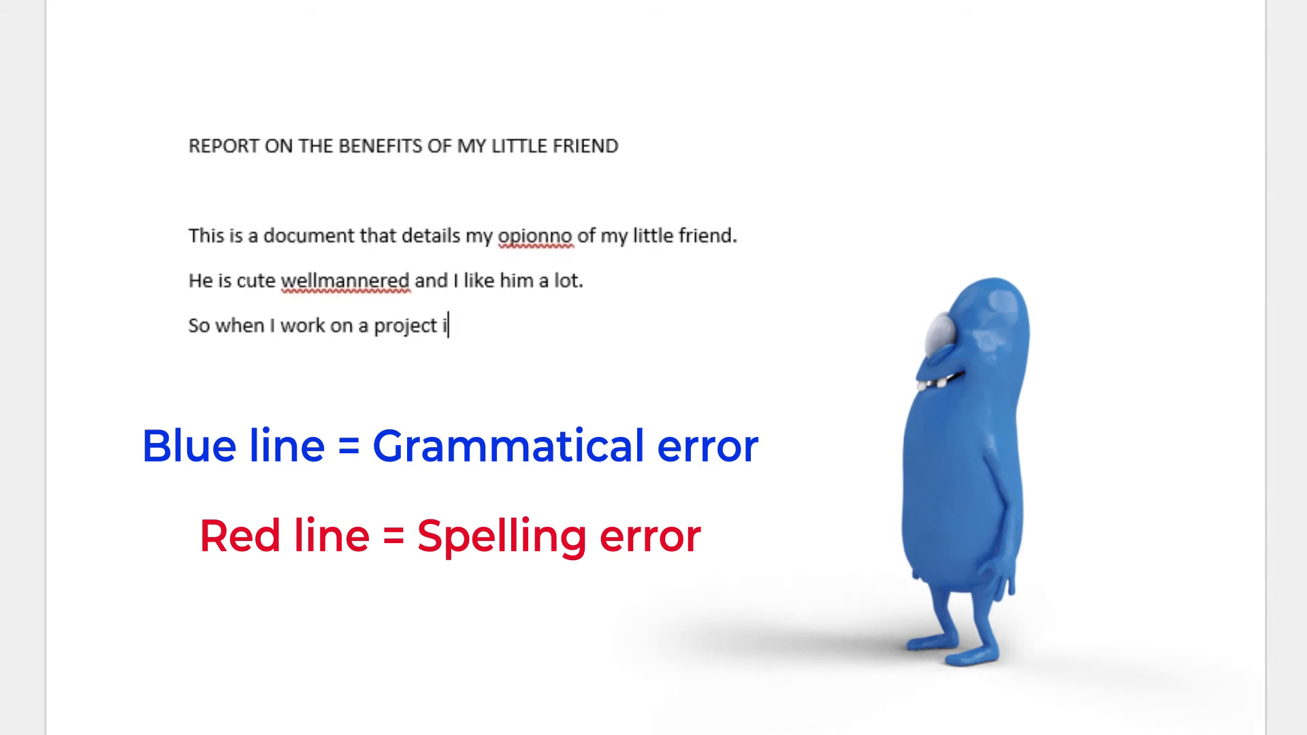
{"action": "type", "text": "ll use him again"}
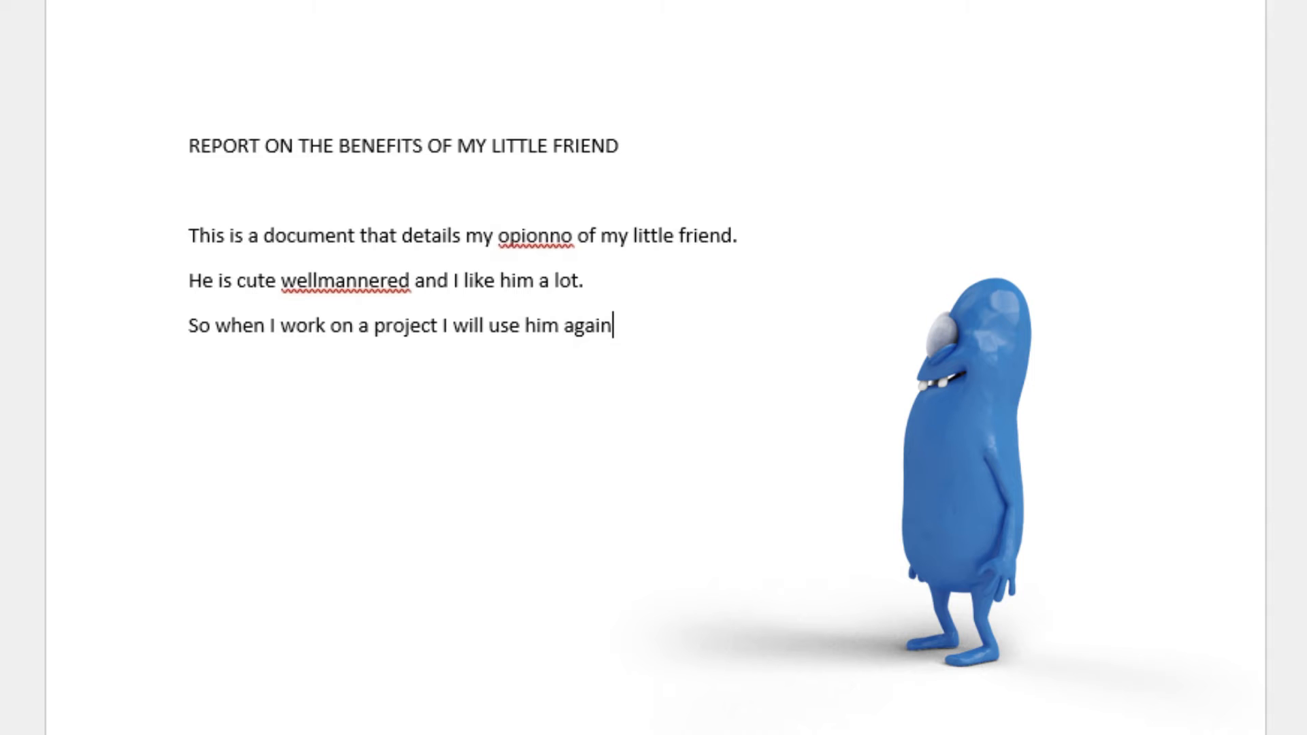
{"action": "type", "text": "  Thank you"}
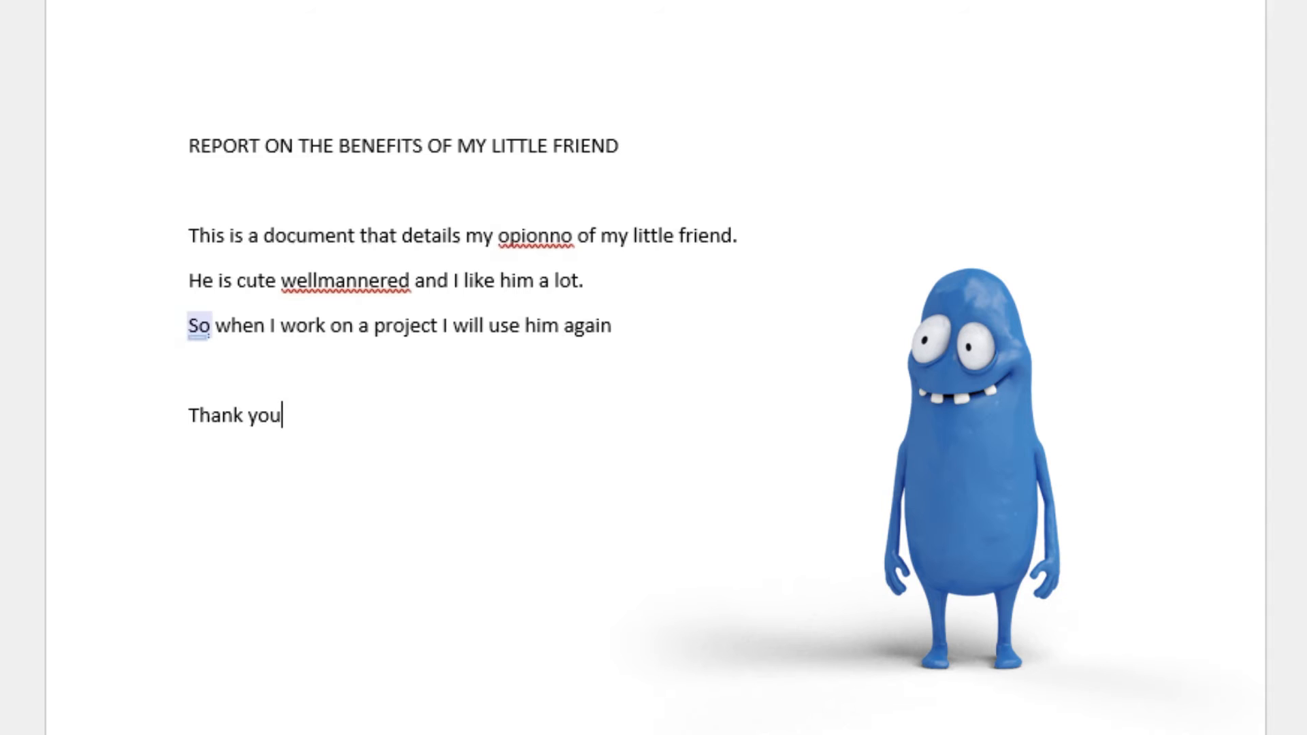
Step: Accept the suggested corrections "So," at the start of the third sentence and "well-mannered" for the misspelled word "wellmannered"
{"action": "right_click", "coordinate": [201, 329]}
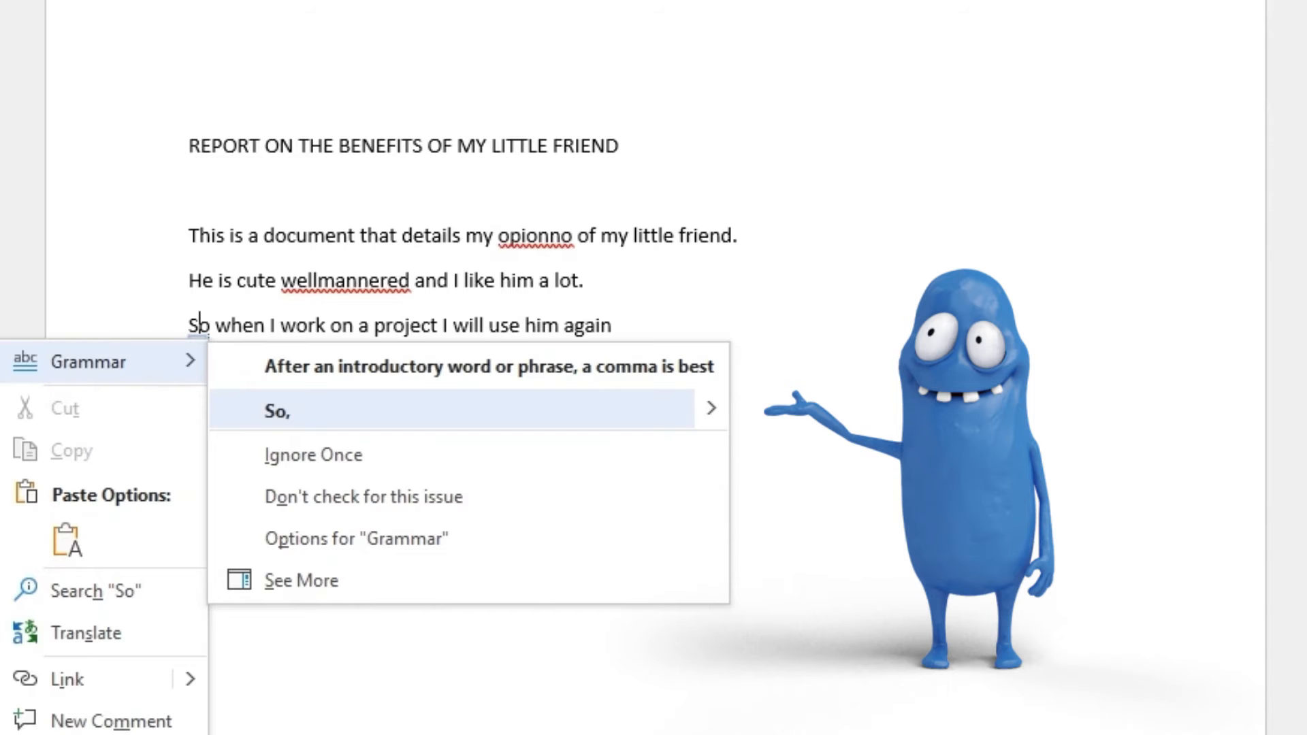
{"action": "key", "text": "Return"}
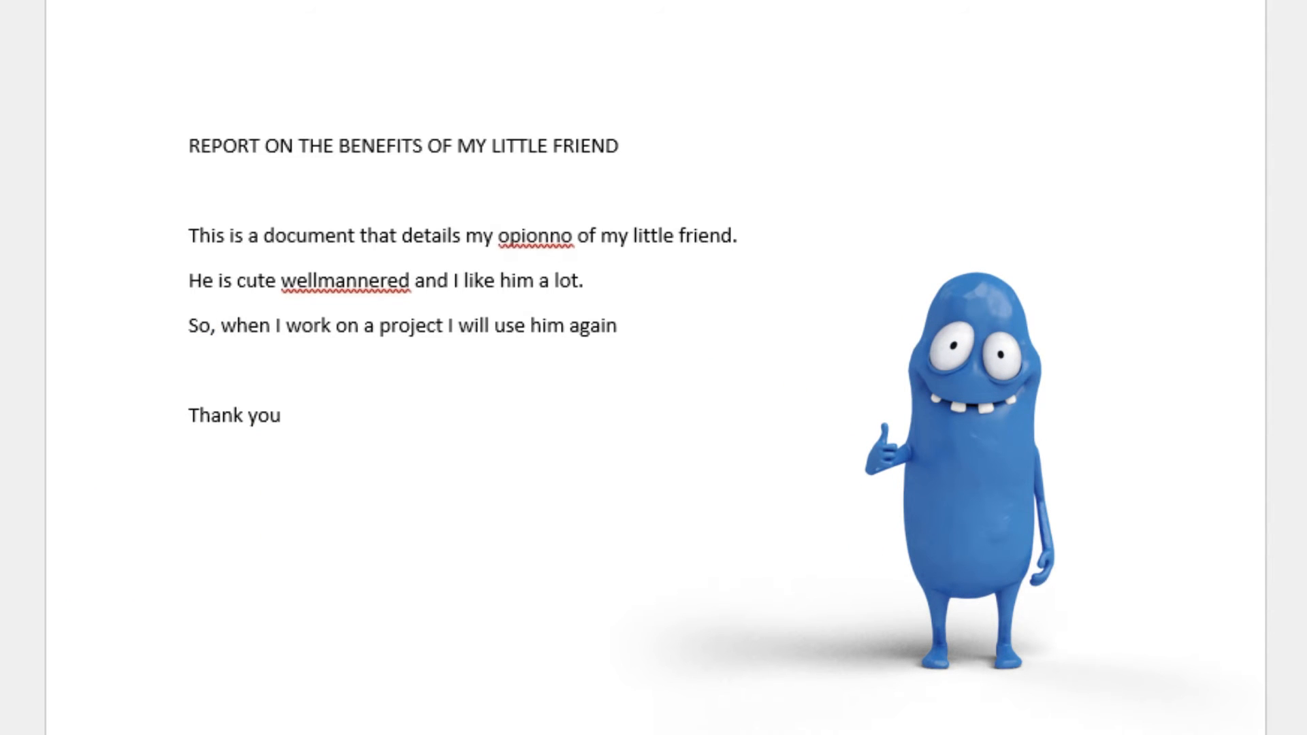
{"action": "right_click", "coordinate": [336, 280]}
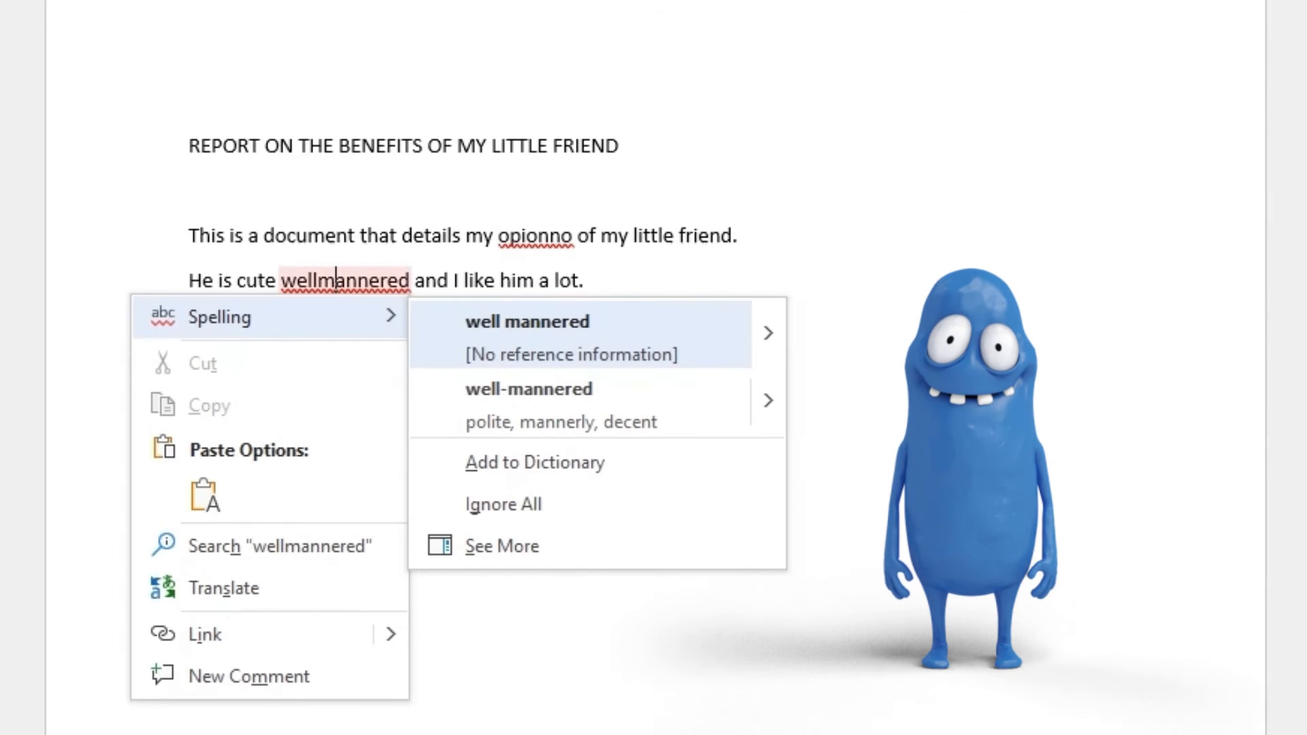
{"action": "key", "text": "Down"}
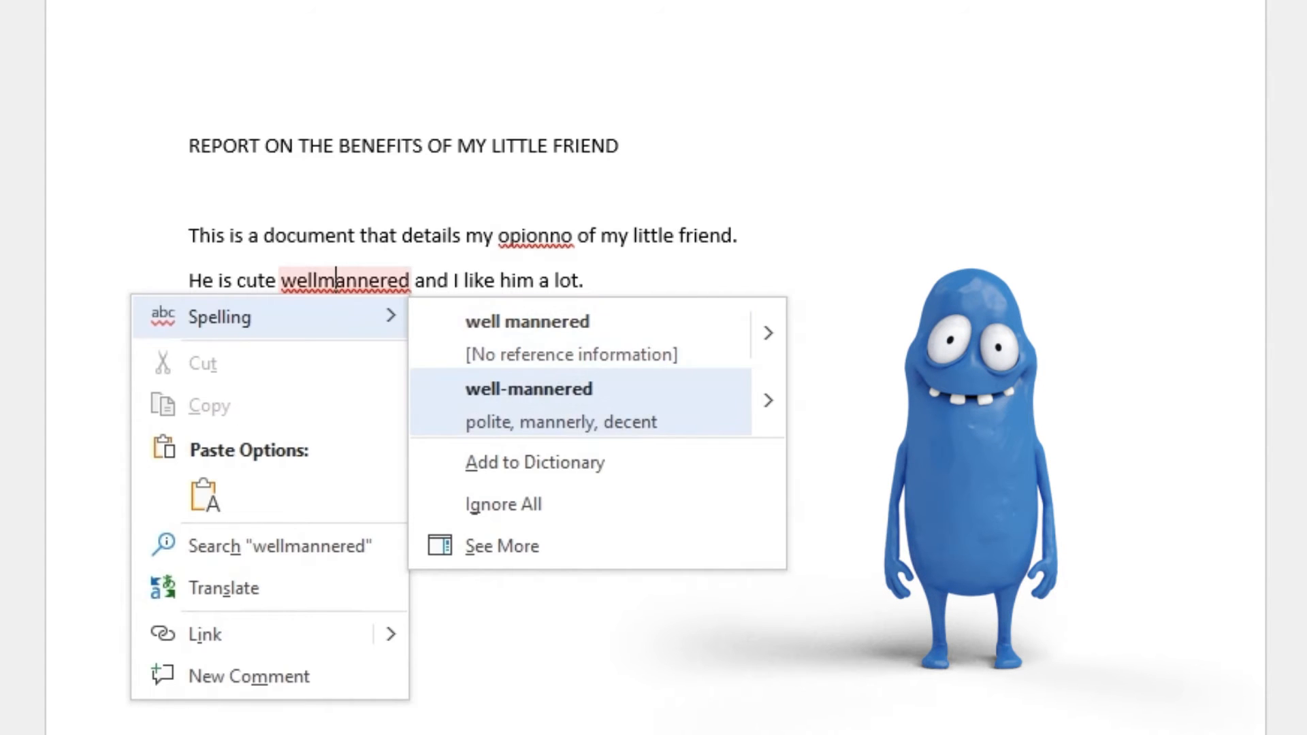
{"action": "key", "text": "Up"}
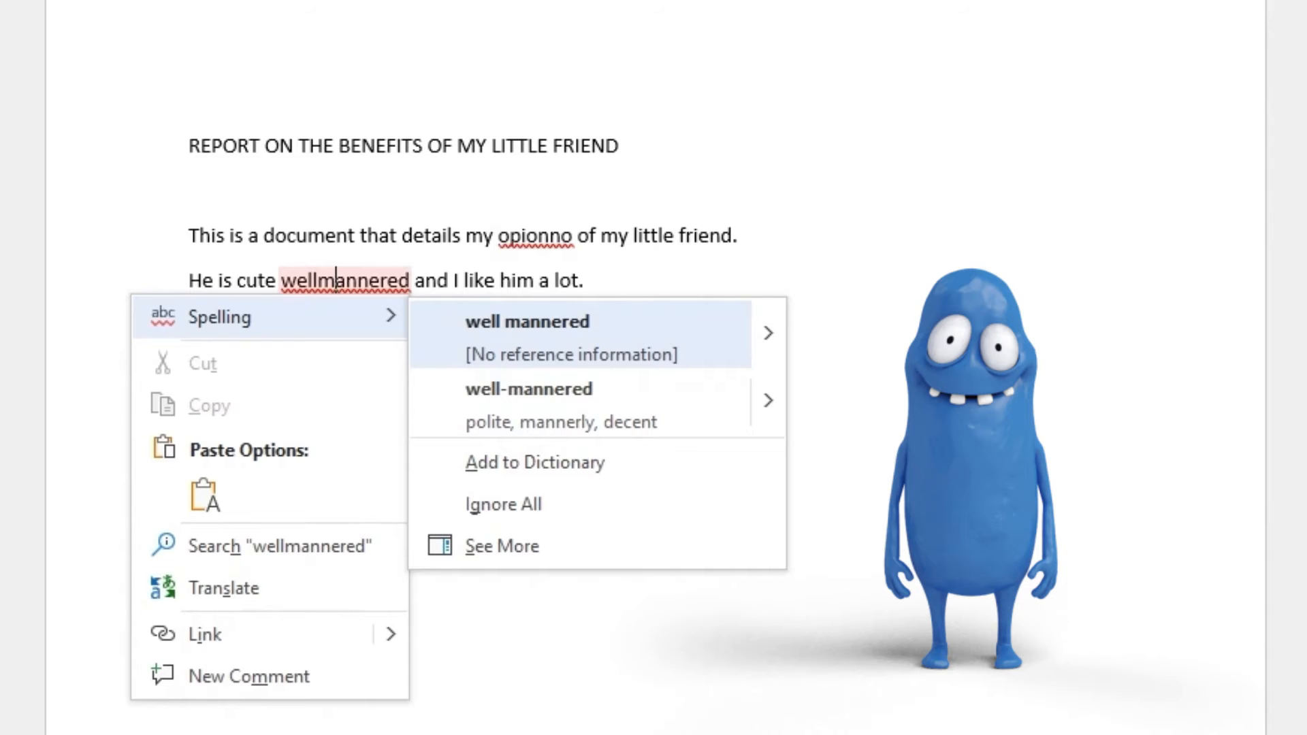
{"action": "key", "text": "Down"}
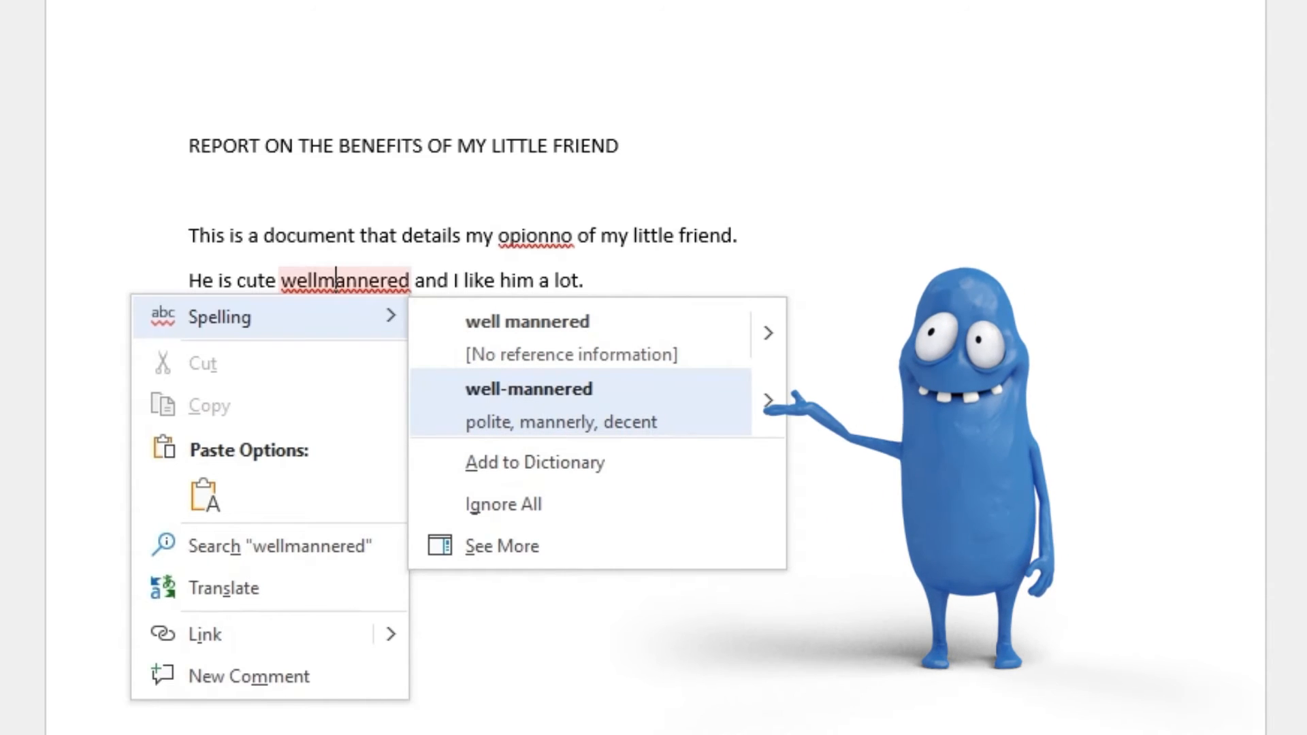
{"action": "key", "text": "Return"}
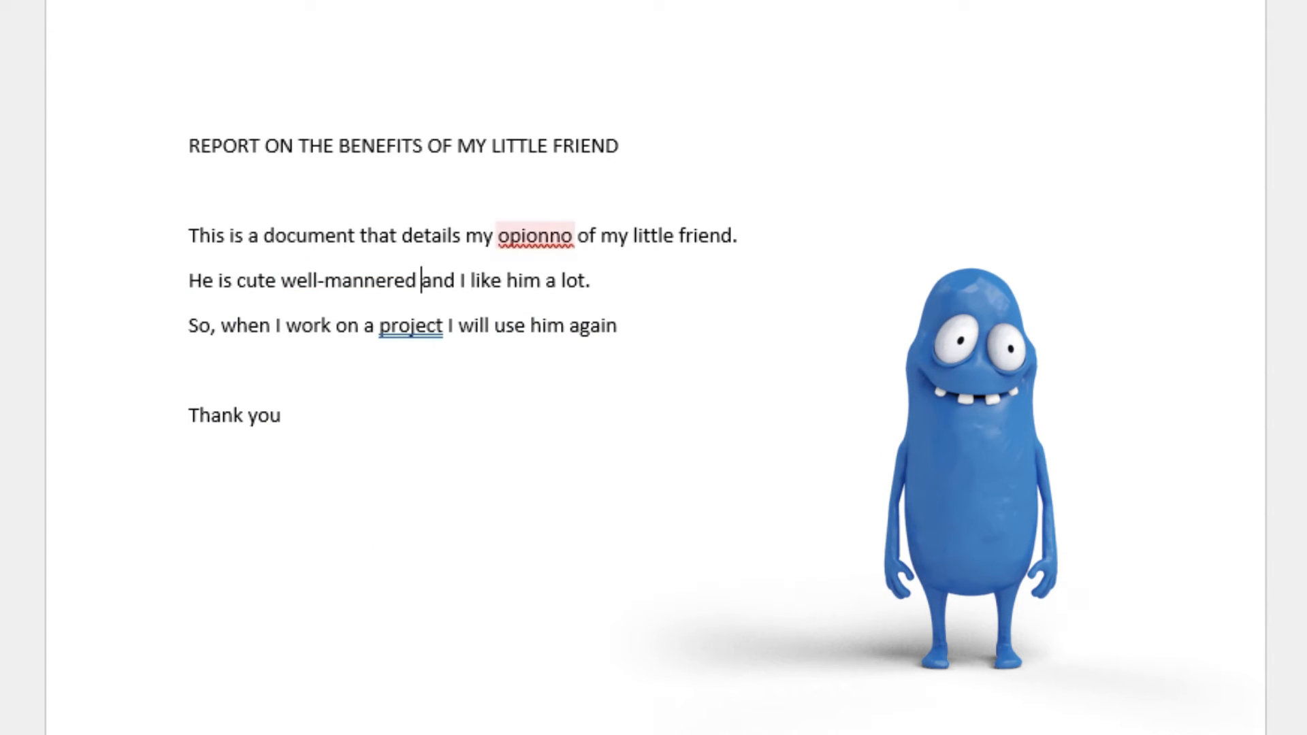
Step: Accept the suggested corrections "opinion" for "opionno" and the missing commas after "well-mannered" and "project"
{"action": "key", "text": "shift+F10"}
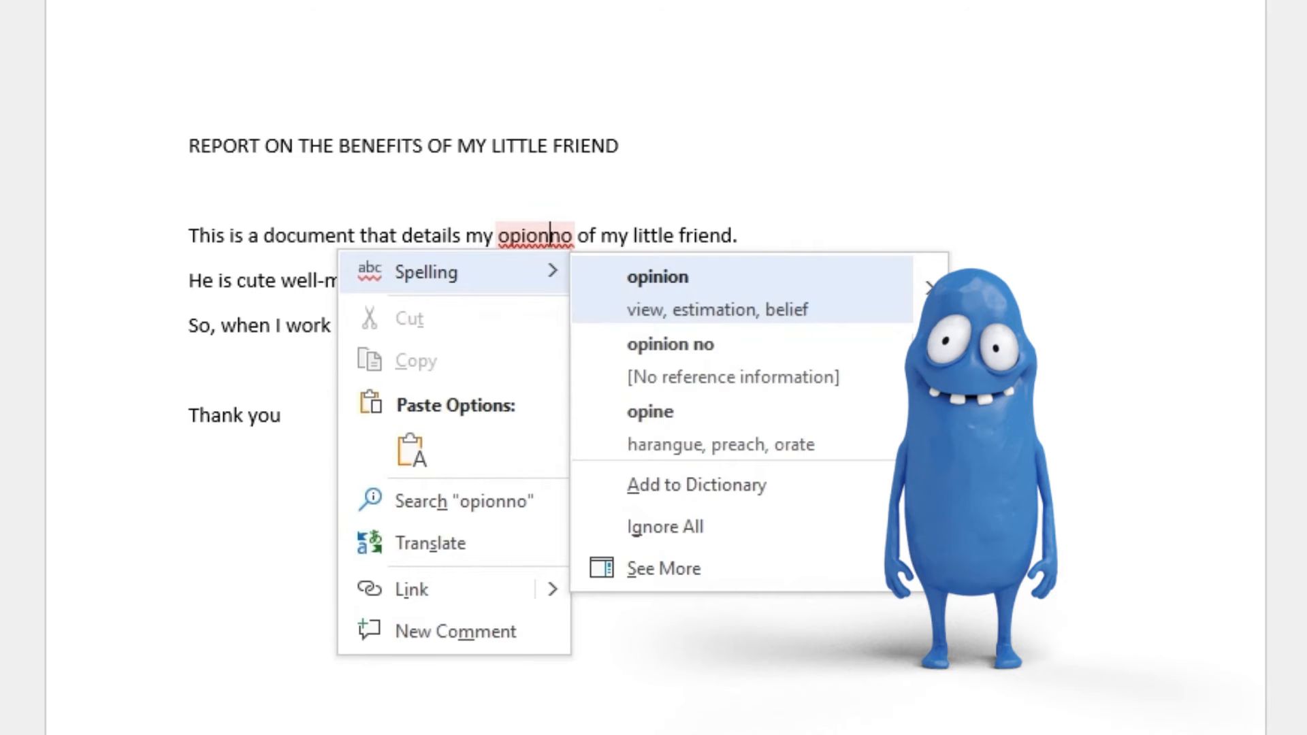
{"action": "key", "text": "Return"}
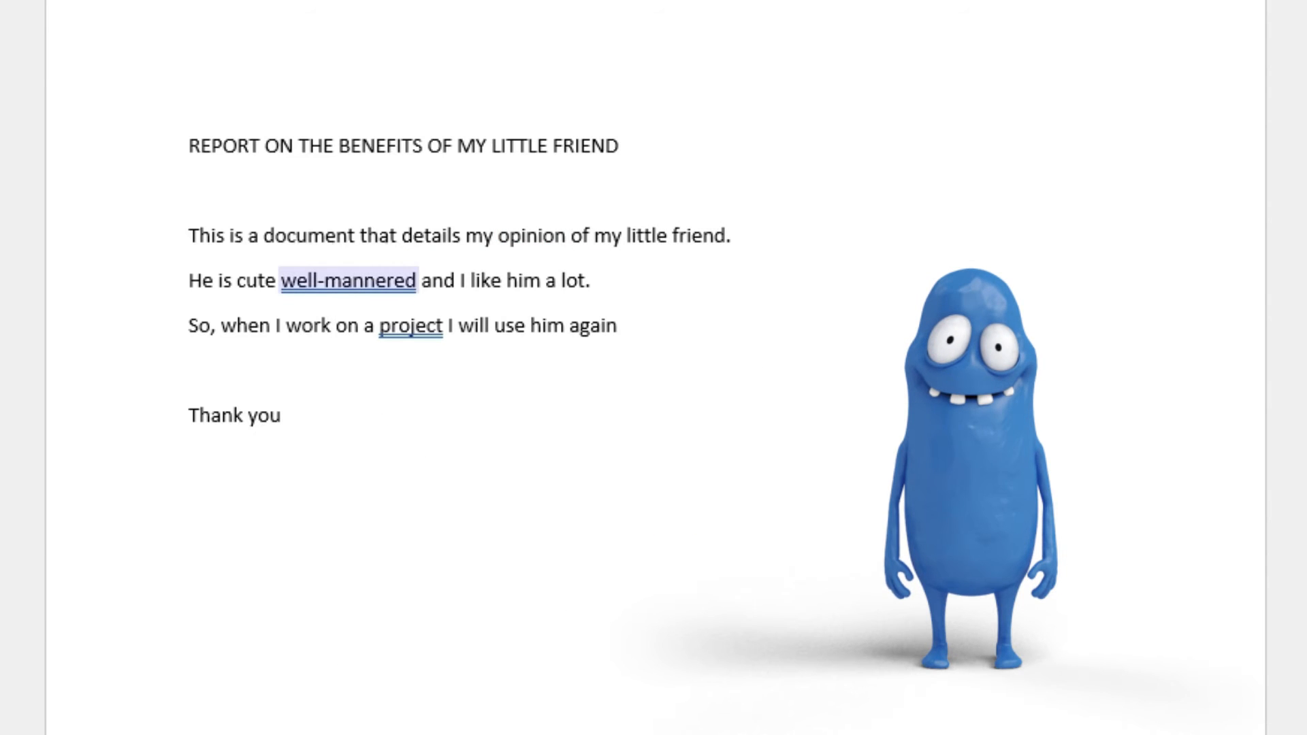
{"action": "key", "text": "shift+F10"}
{"action": "key", "text": "Return"}
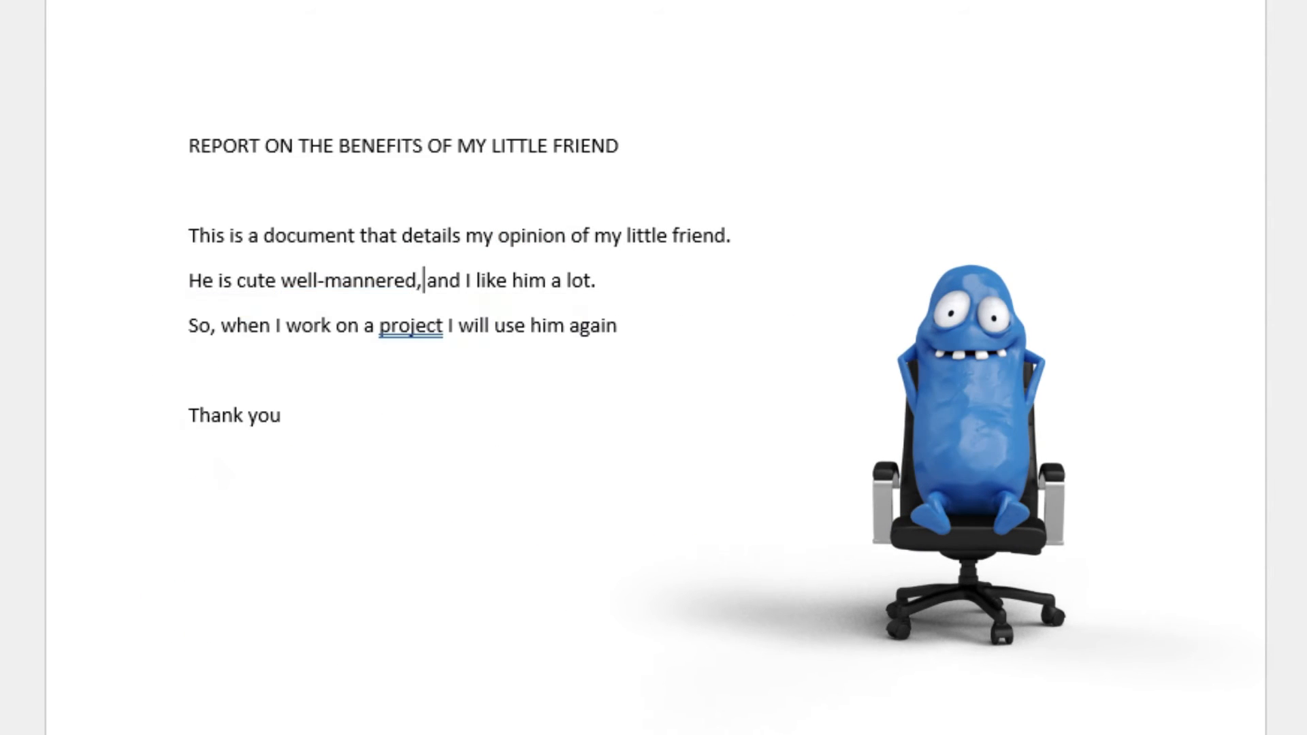
{"action": "right_click", "coordinate": [414, 327]}
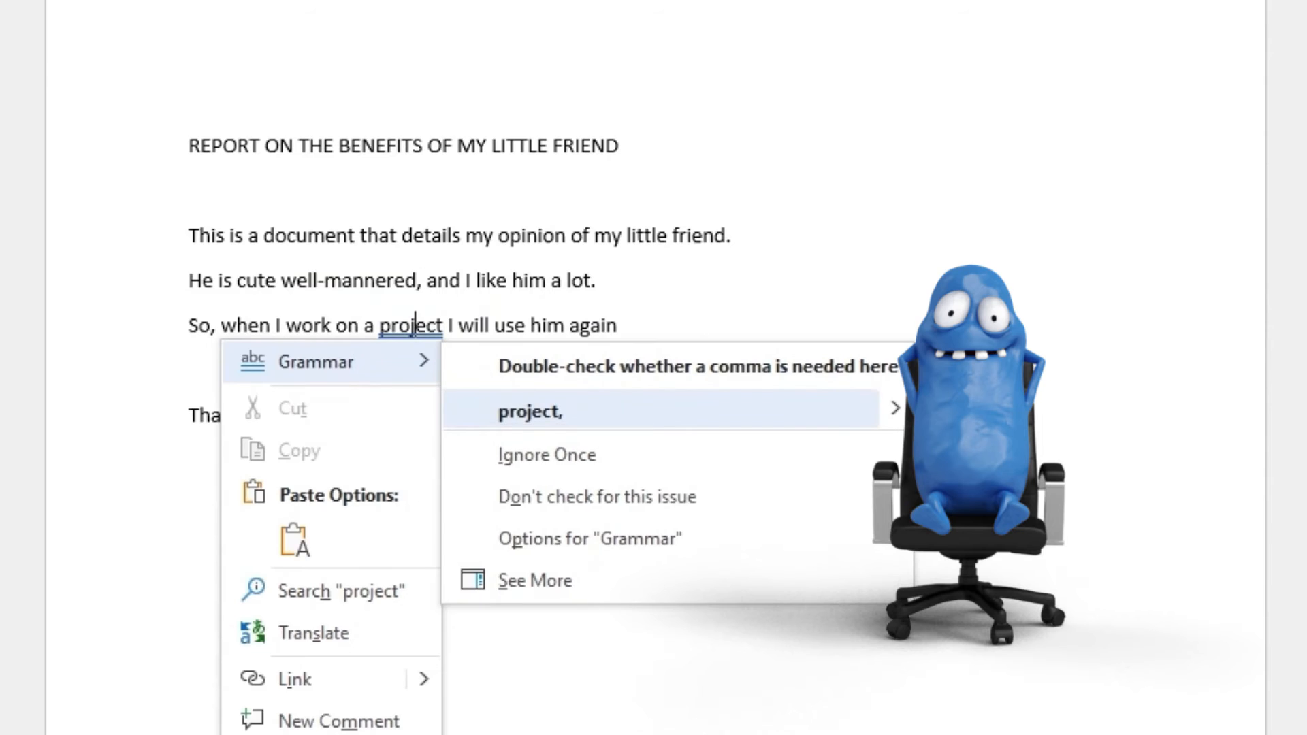
{"action": "left_click", "coordinate": [530, 410]}
{"action": "key", "text": "Return"}
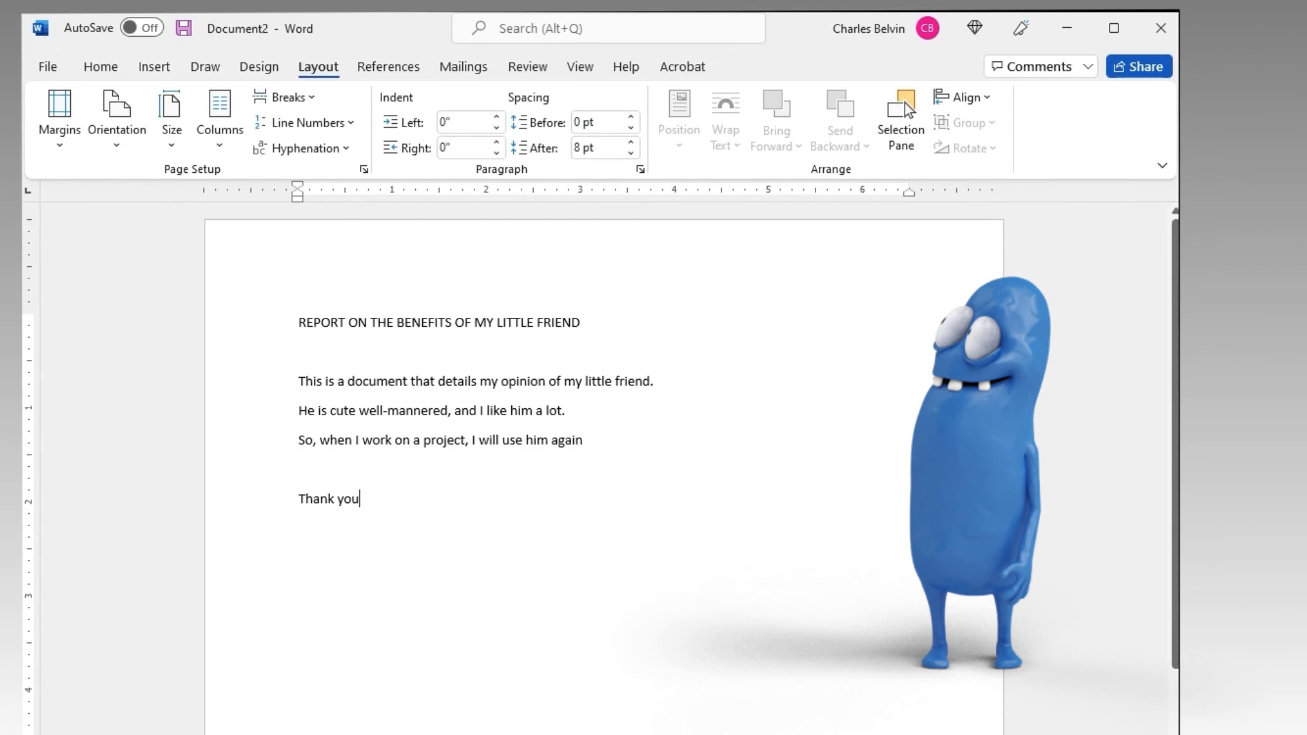
Step: Center the title line "REPORT ON THE BENEFITS OF MY LITTLE FRIEND"
{"action": "key", "text": "ctrl+Home"}
{"action": "key", "text": "shift+Down"}
{"action": "key", "text": "shift+Down"}
{"action": "key", "text": "shift+Up"}
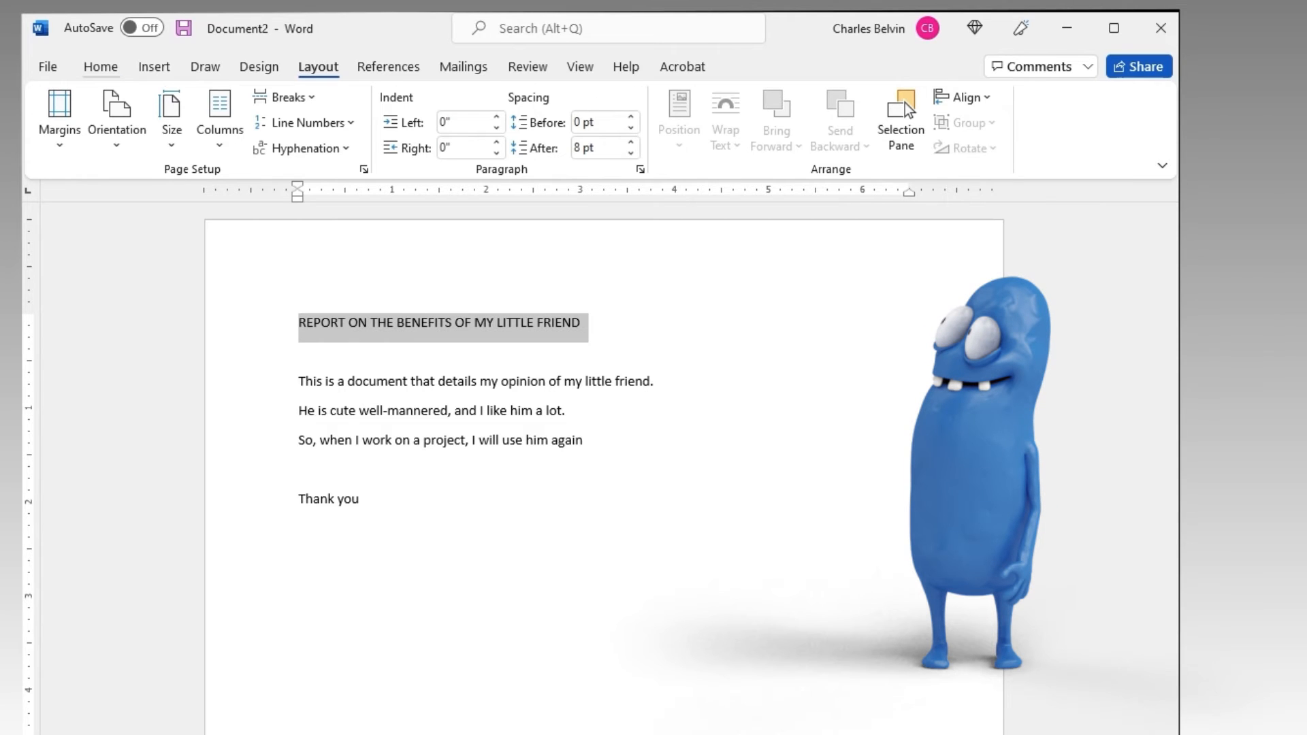
{"action": "left_click", "coordinate": [101, 67]}
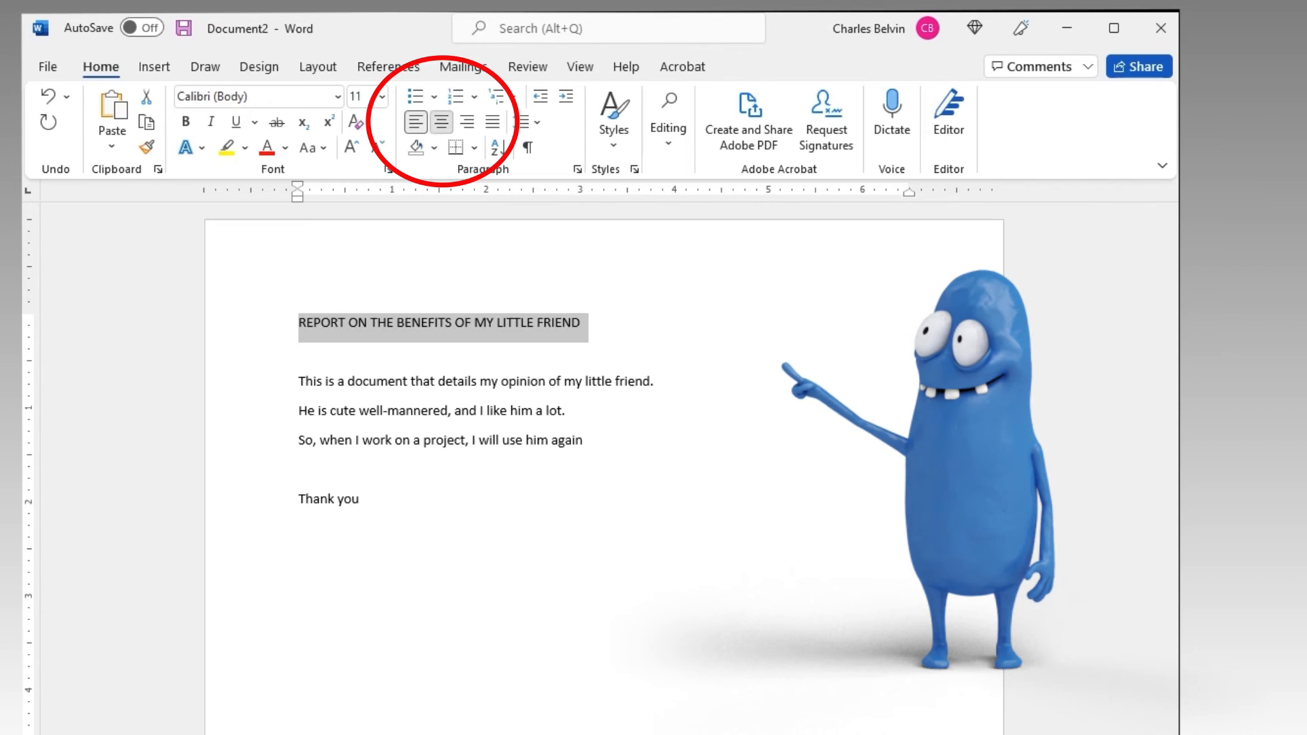
{"action": "key", "text": "ctrl+e"}
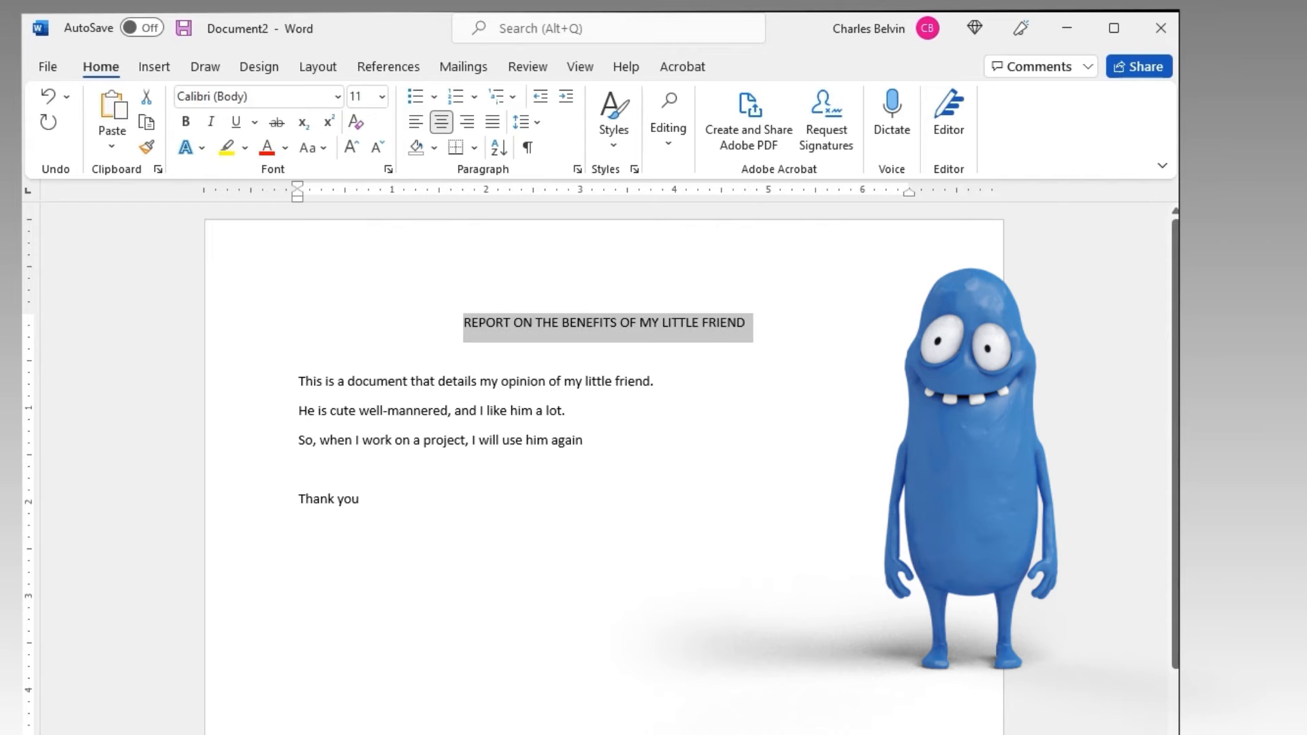
Step: Make the report title bold and set its font size to 16
{"action": "right_click", "coordinate": [695, 325]}
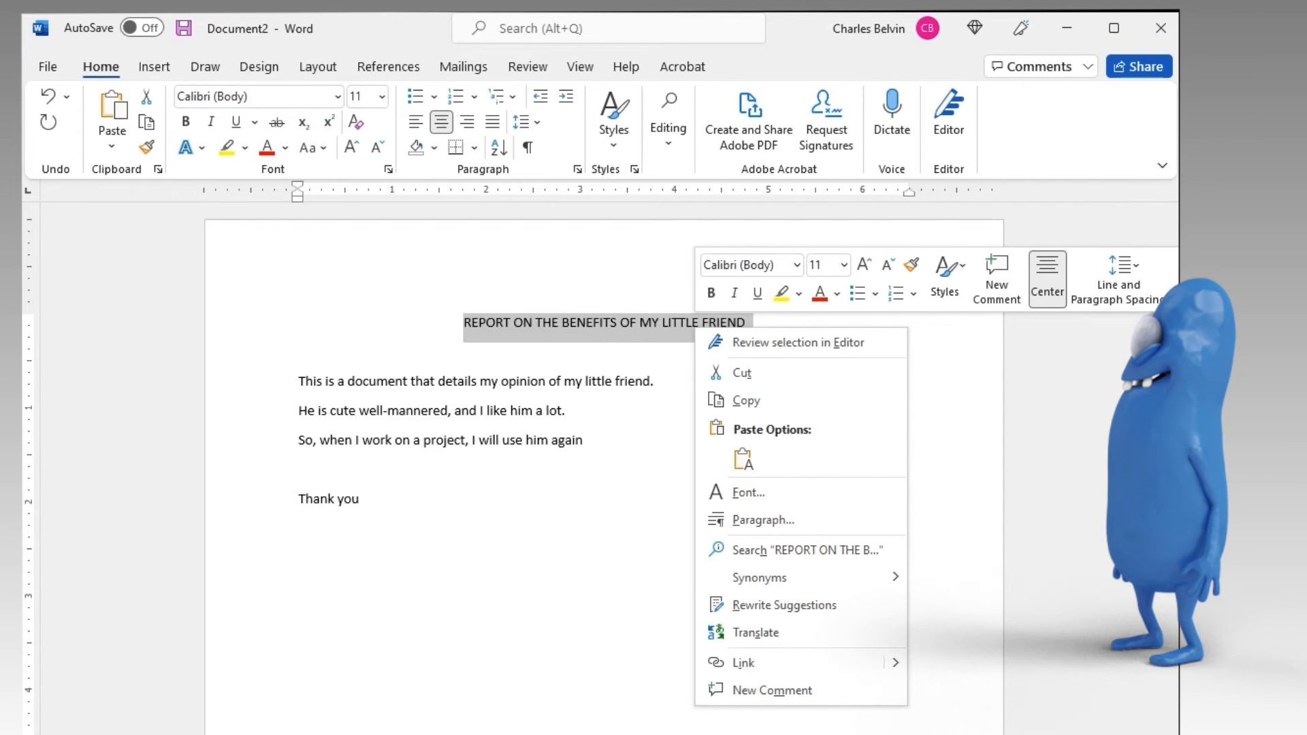
{"action": "left_click", "coordinate": [711, 293]}
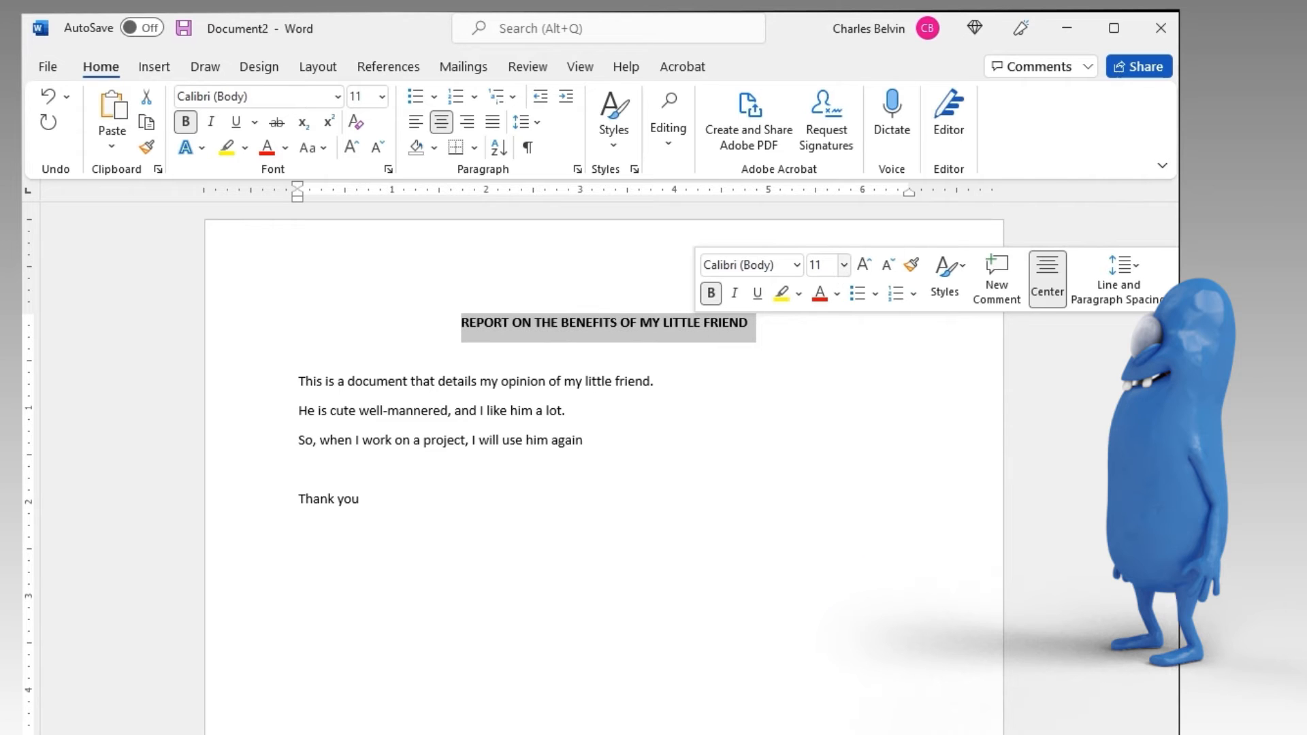
{"action": "left_click", "coordinate": [844, 265]}
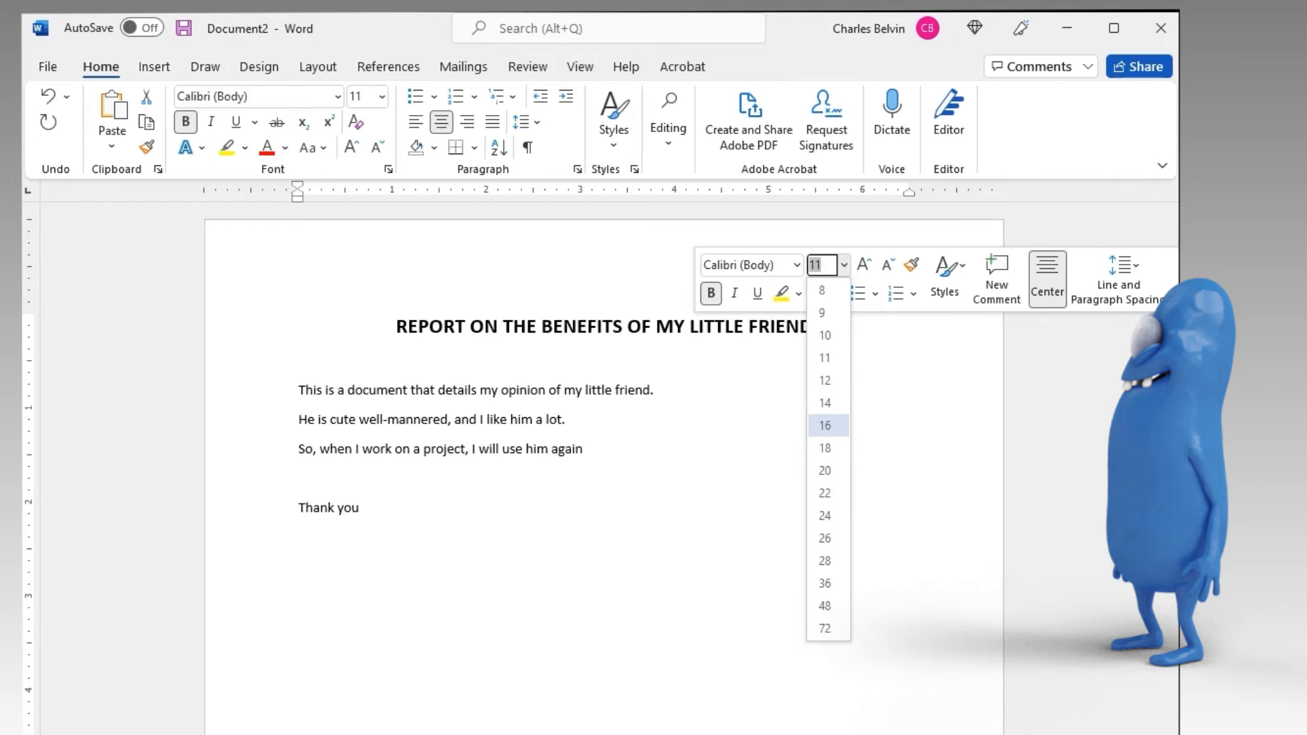
{"action": "left_click", "coordinate": [825, 426]}
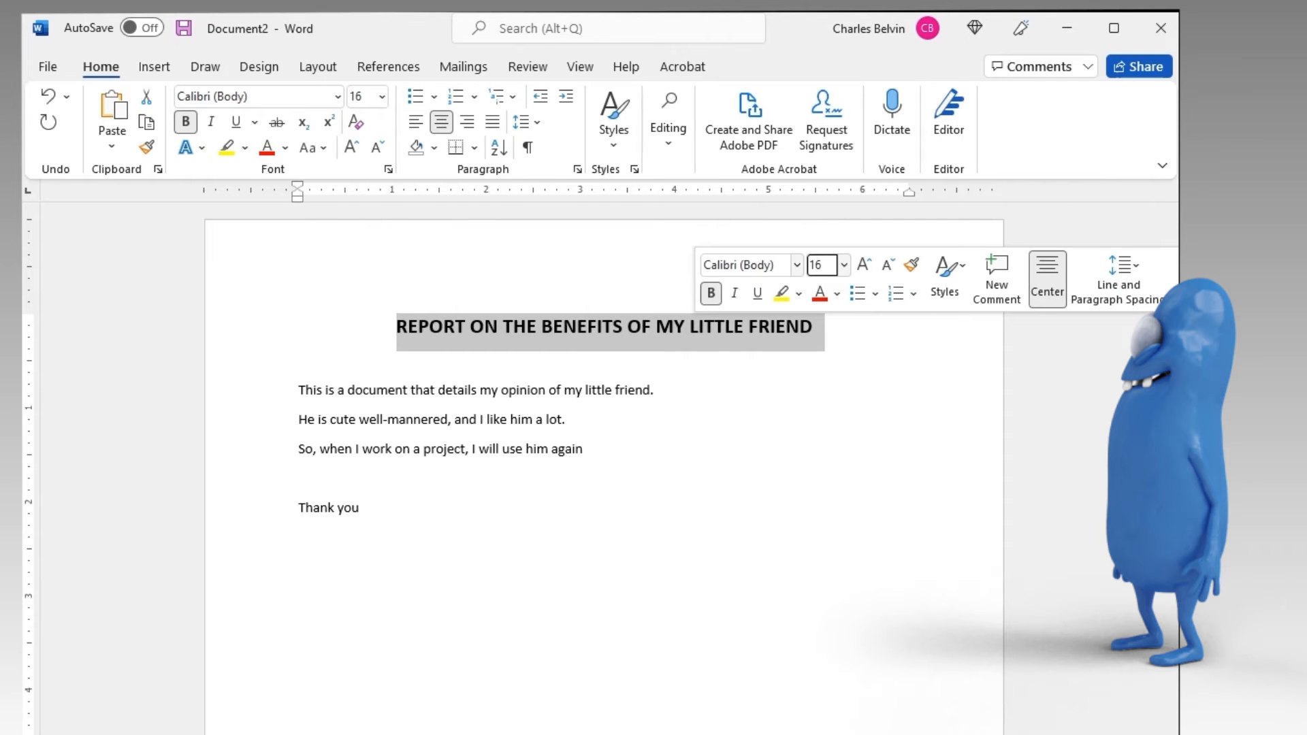
Step: Set the title's font to Big John and color its words "MY LITTLE FRIEND" red
{"action": "left_click", "coordinate": [797, 265]}
{"action": "scroll", "coordinate": [851, 517], "scroll_direction": "down", "scroll_amount": 15}
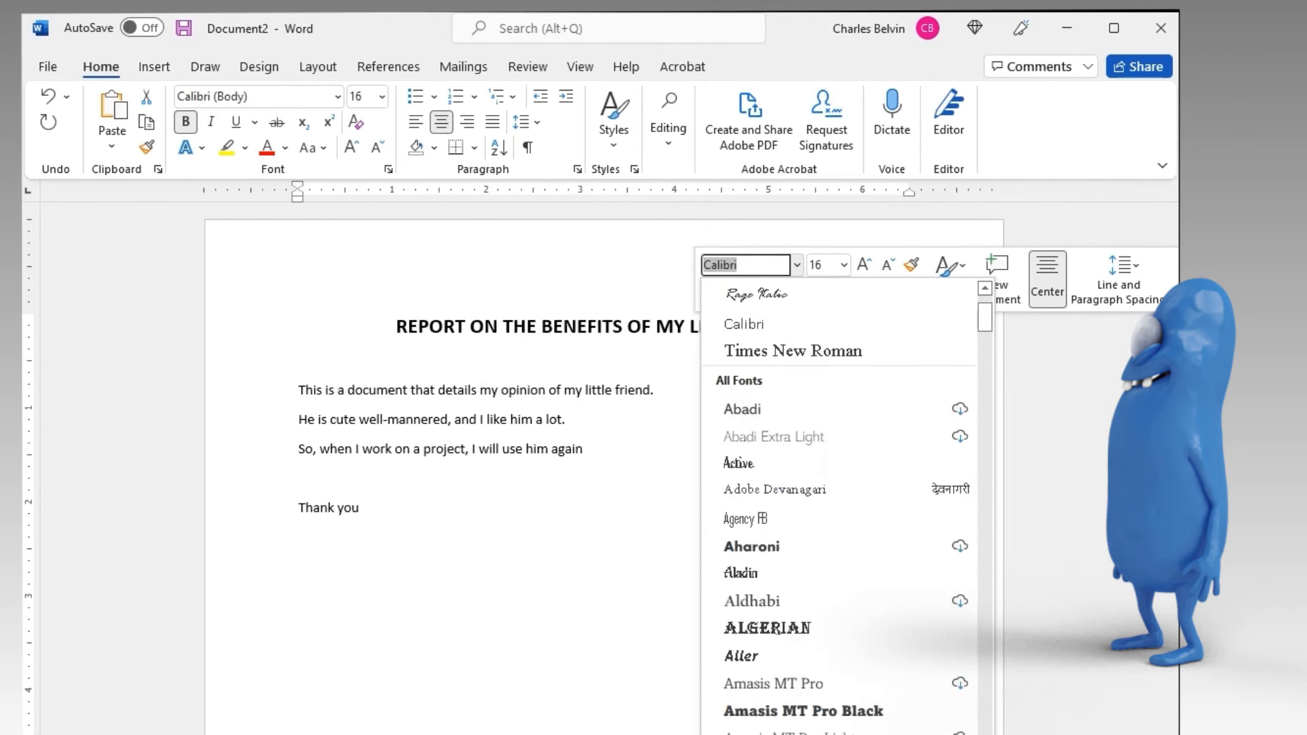
{"action": "scroll", "coordinate": [850, 517], "scroll_direction": "down", "scroll_amount": 20}
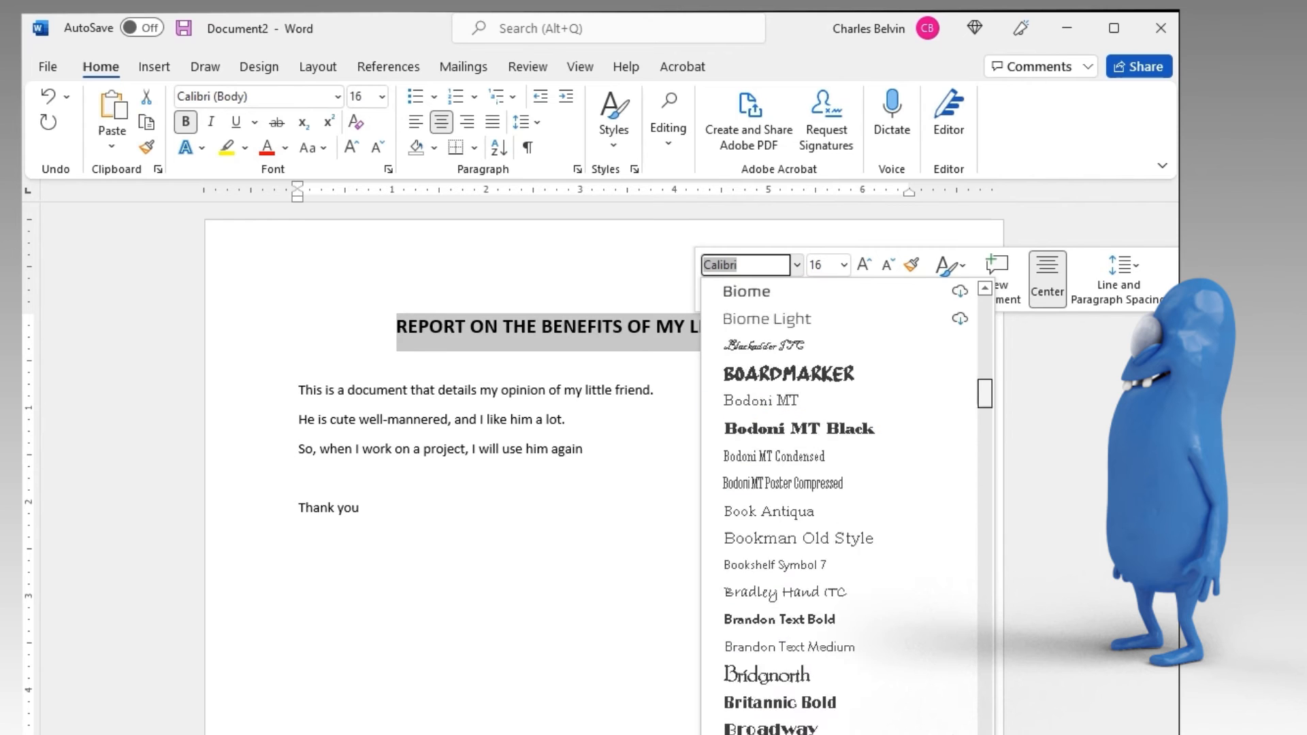
{"action": "scroll", "coordinate": [850, 517], "scroll_direction": "up", "scroll_amount": 12}
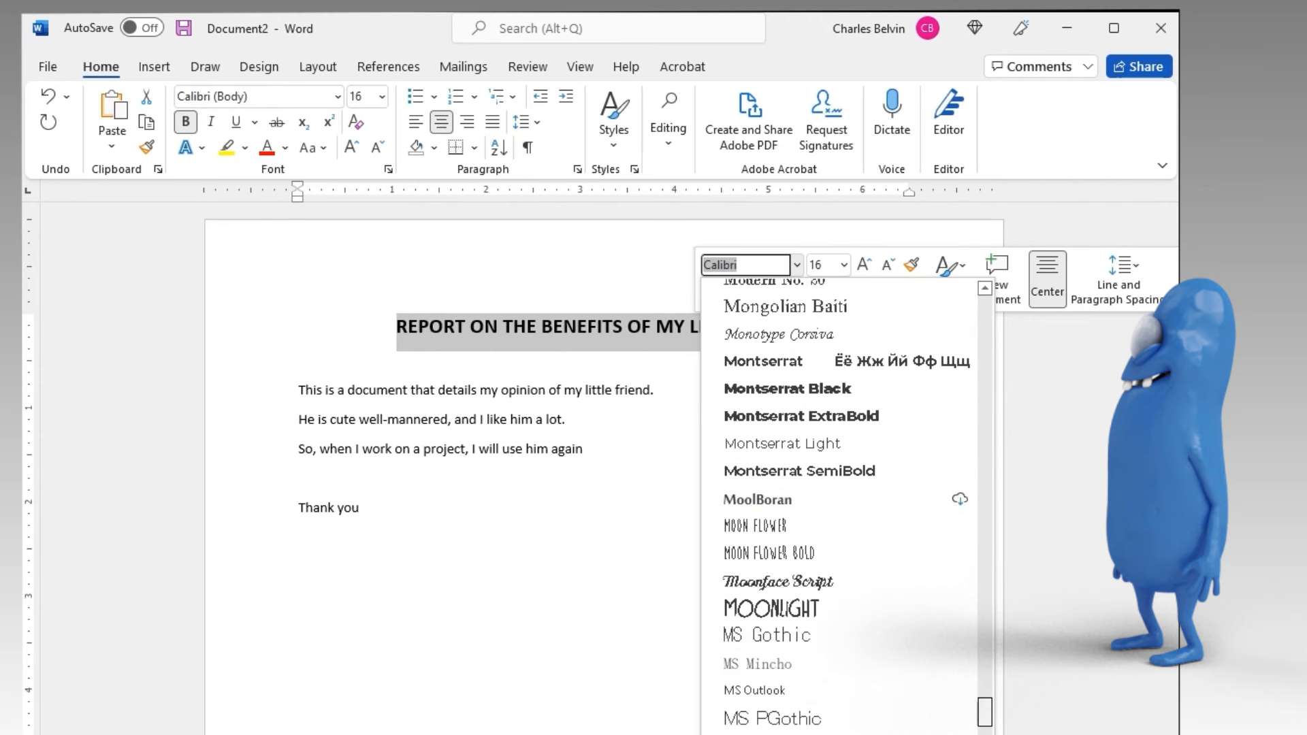
{"action": "scroll", "coordinate": [839, 503], "scroll_direction": "up", "scroll_amount": 20}
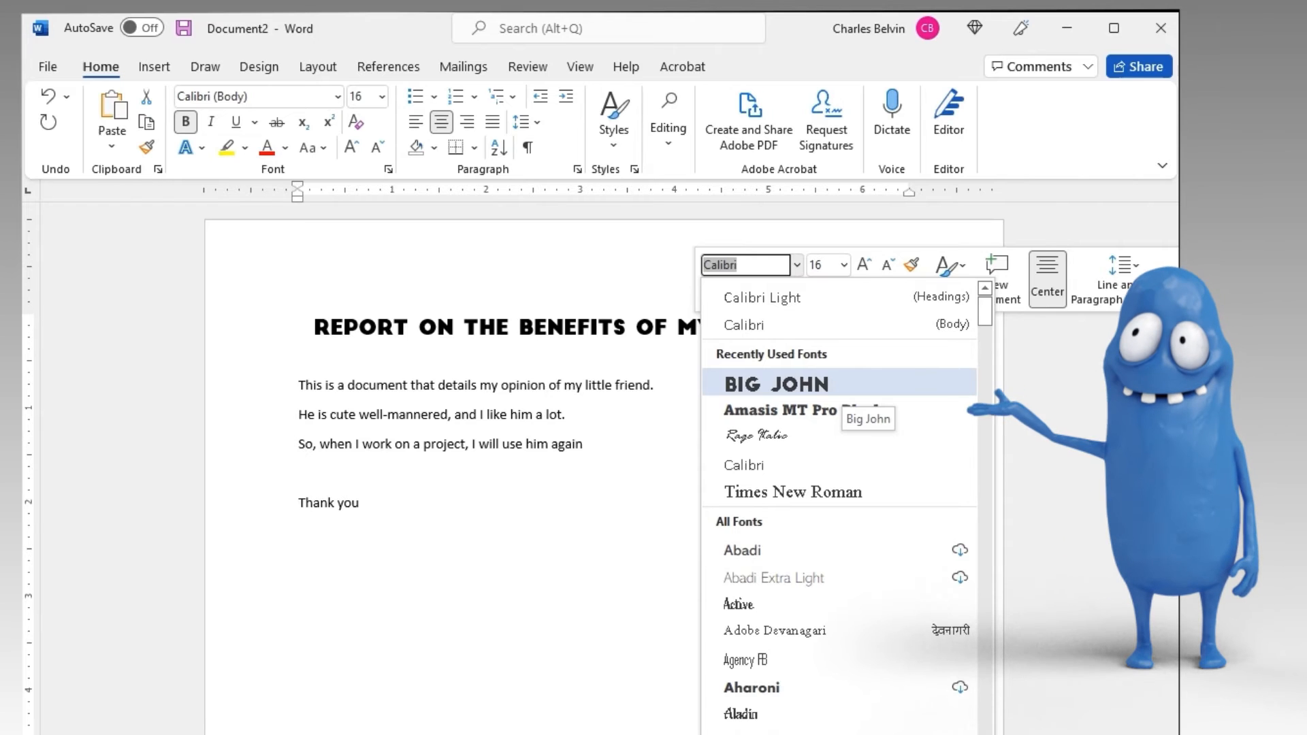
{"action": "left_click", "coordinate": [844, 387]}
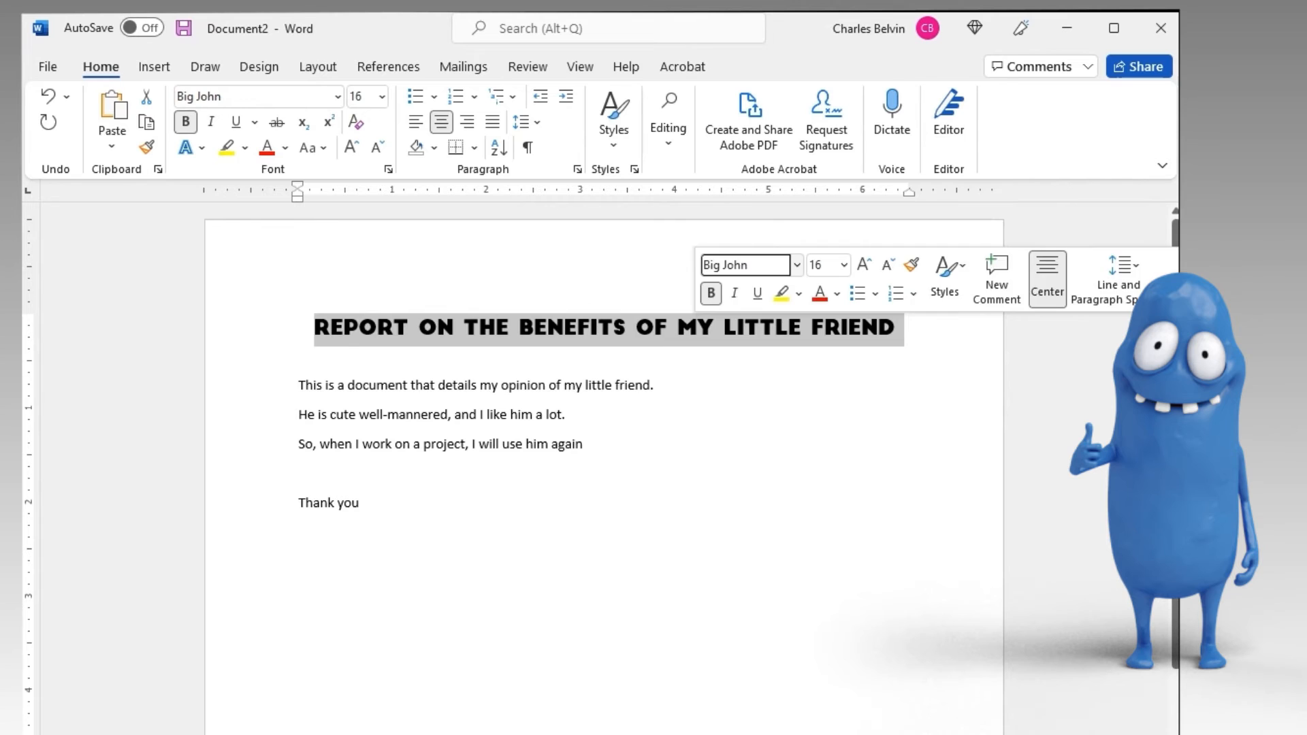
{"action": "left_click", "coordinate": [360, 503]}
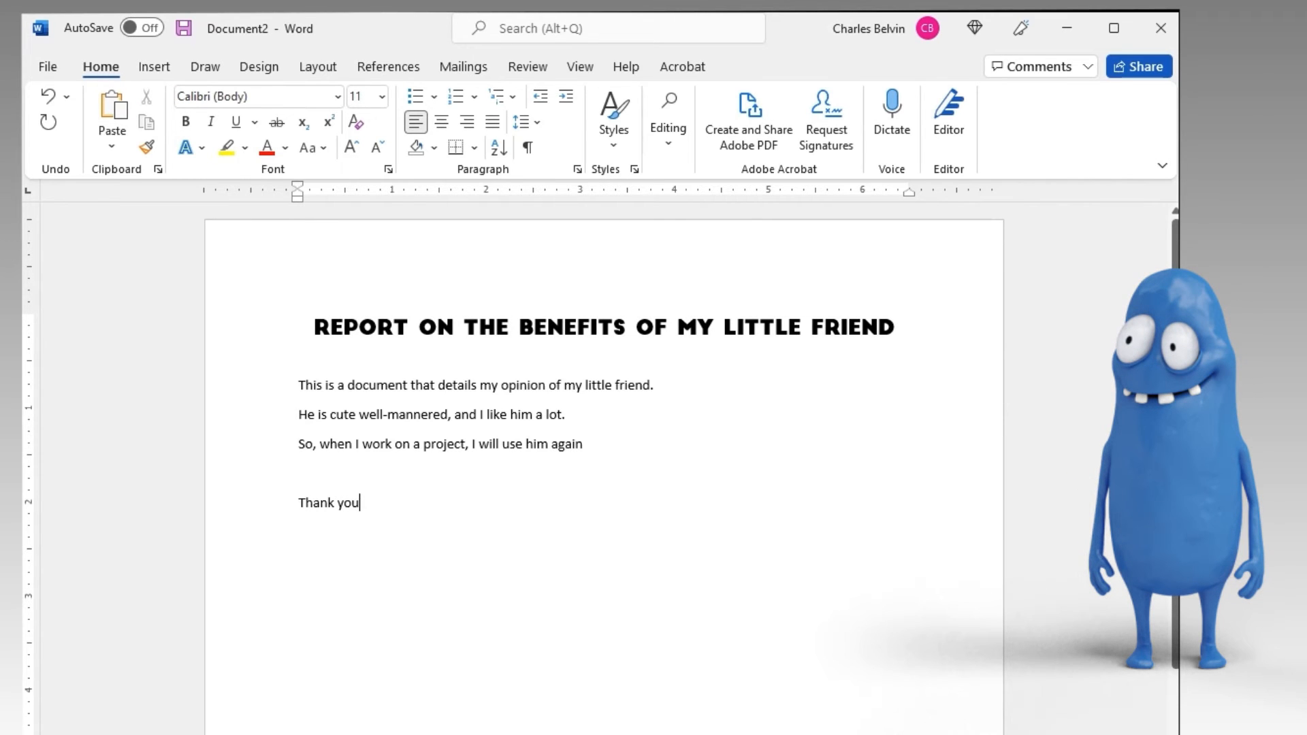
{"action": "left_click_drag", "start_coordinate": [678, 329], "coordinate": [904, 353]}
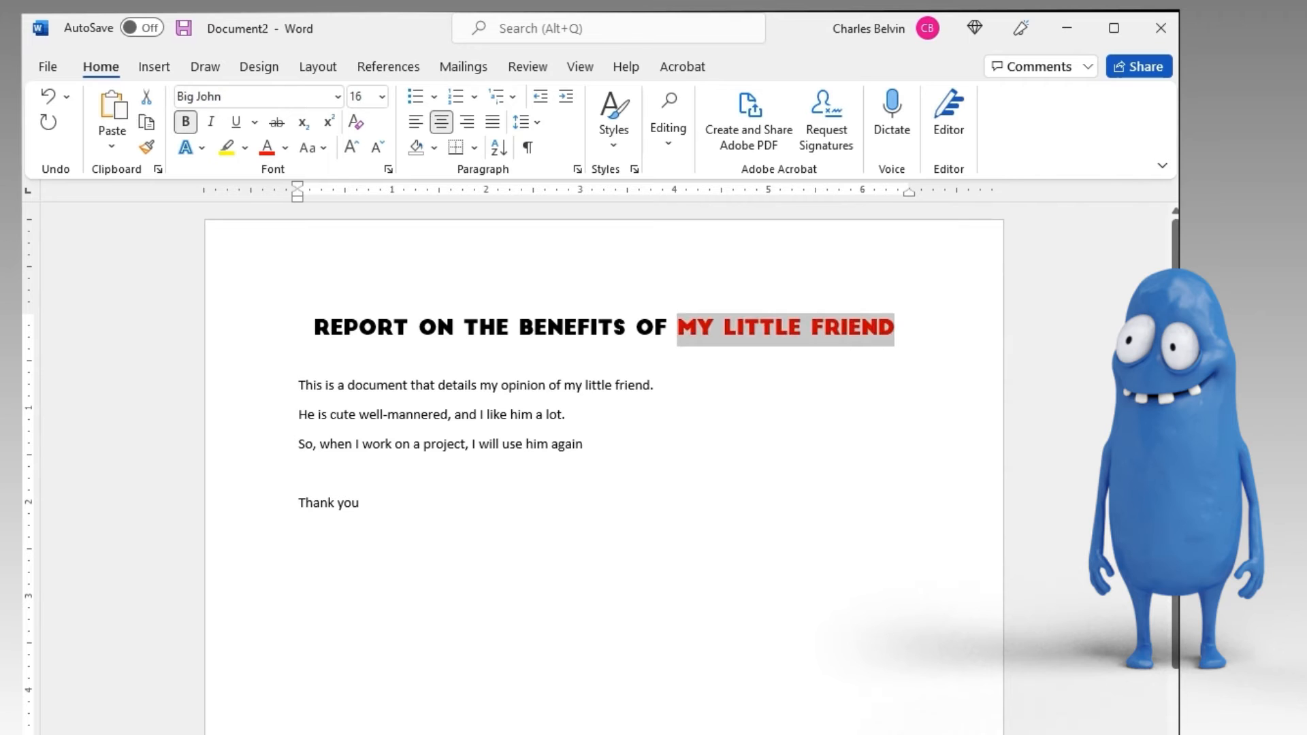
Step: Format the three body sentences as a bulleted list and change it to a numbered list
{"action": "left_click_drag", "start_coordinate": [299, 386], "coordinate": [598, 452]}
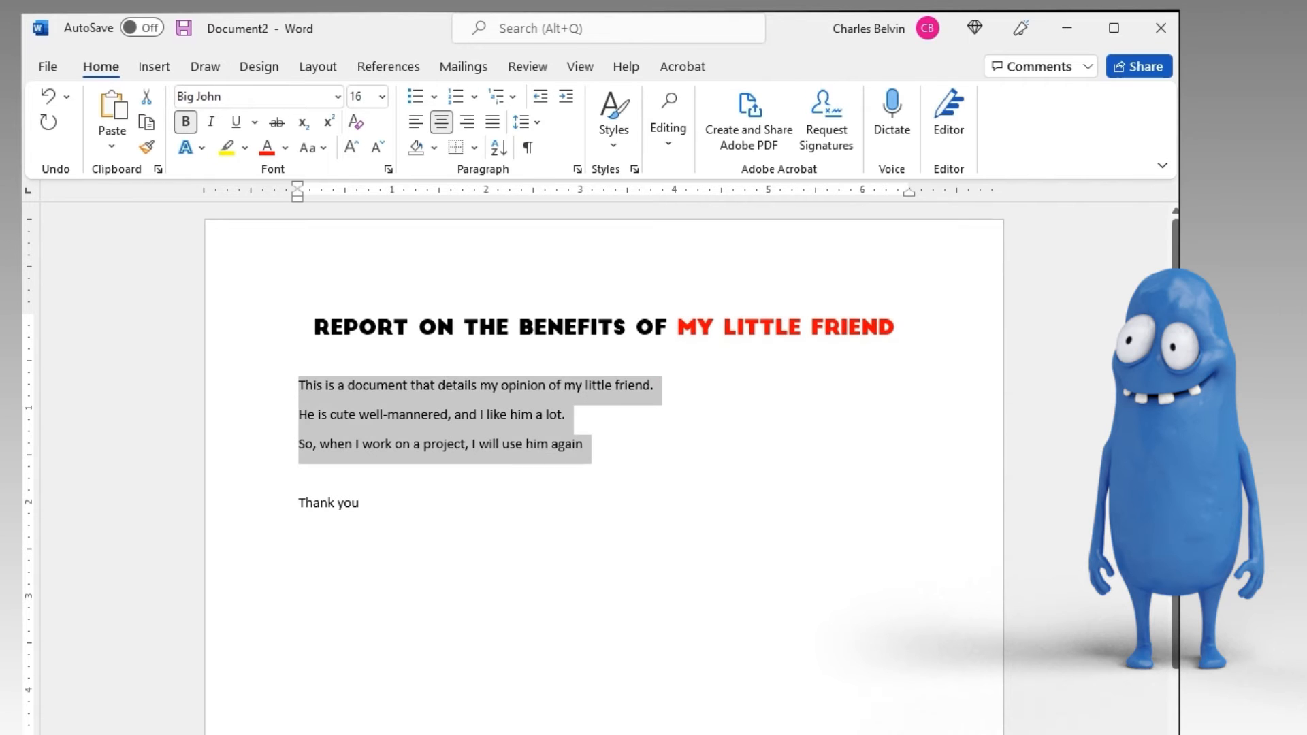
{"action": "left_click", "coordinate": [774, 424]}
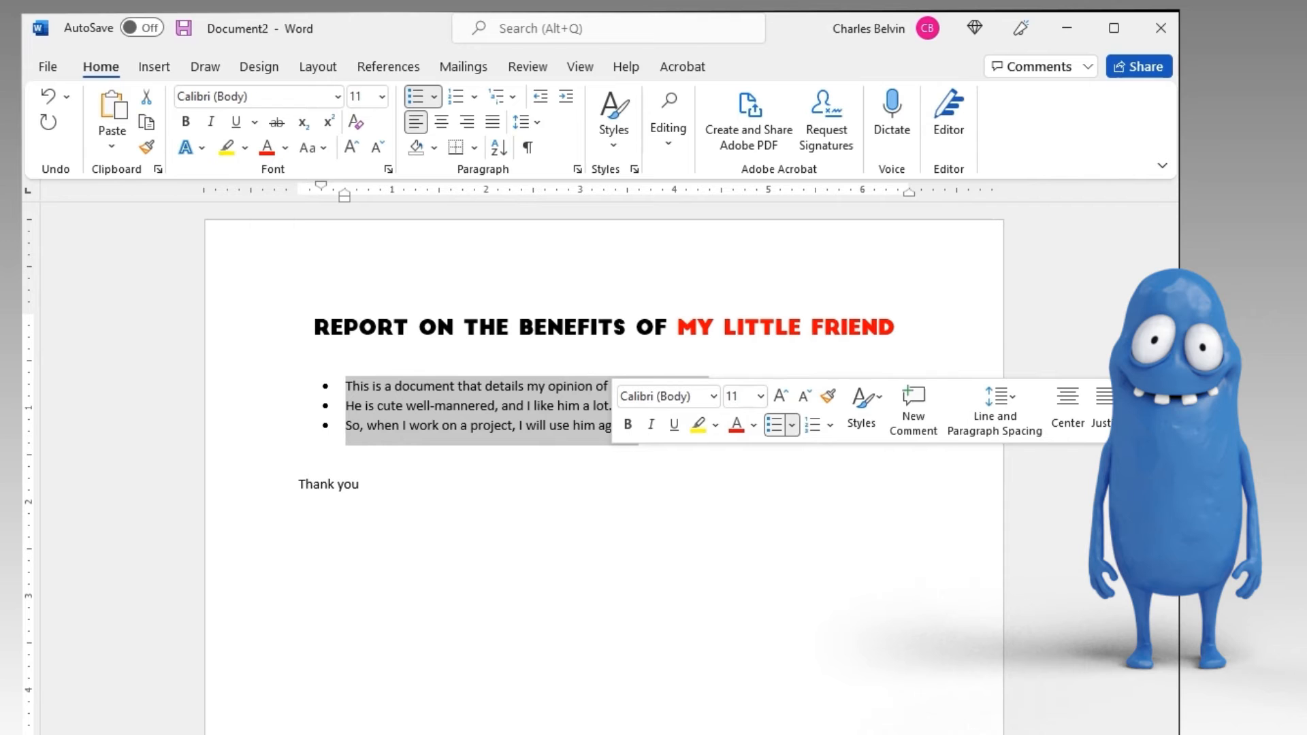
{"action": "left_click", "coordinate": [813, 425]}
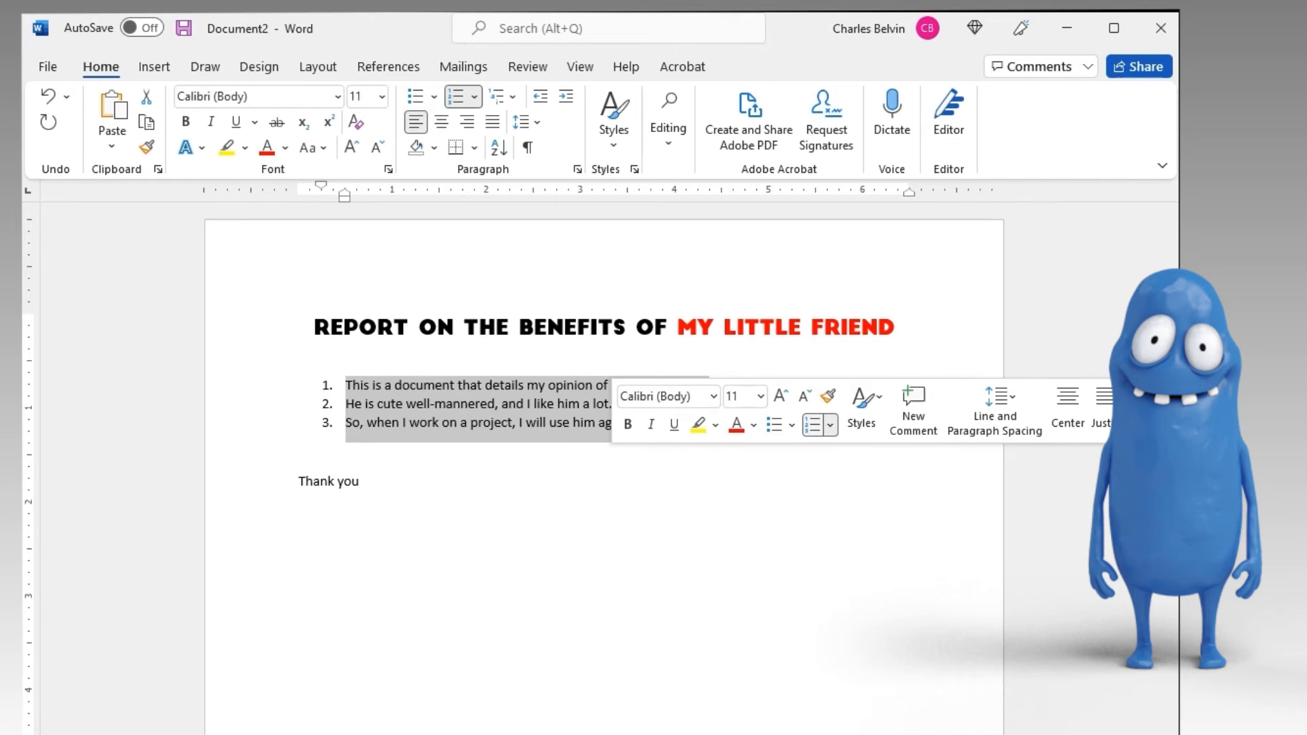
{"action": "left_click", "coordinate": [360, 481]}
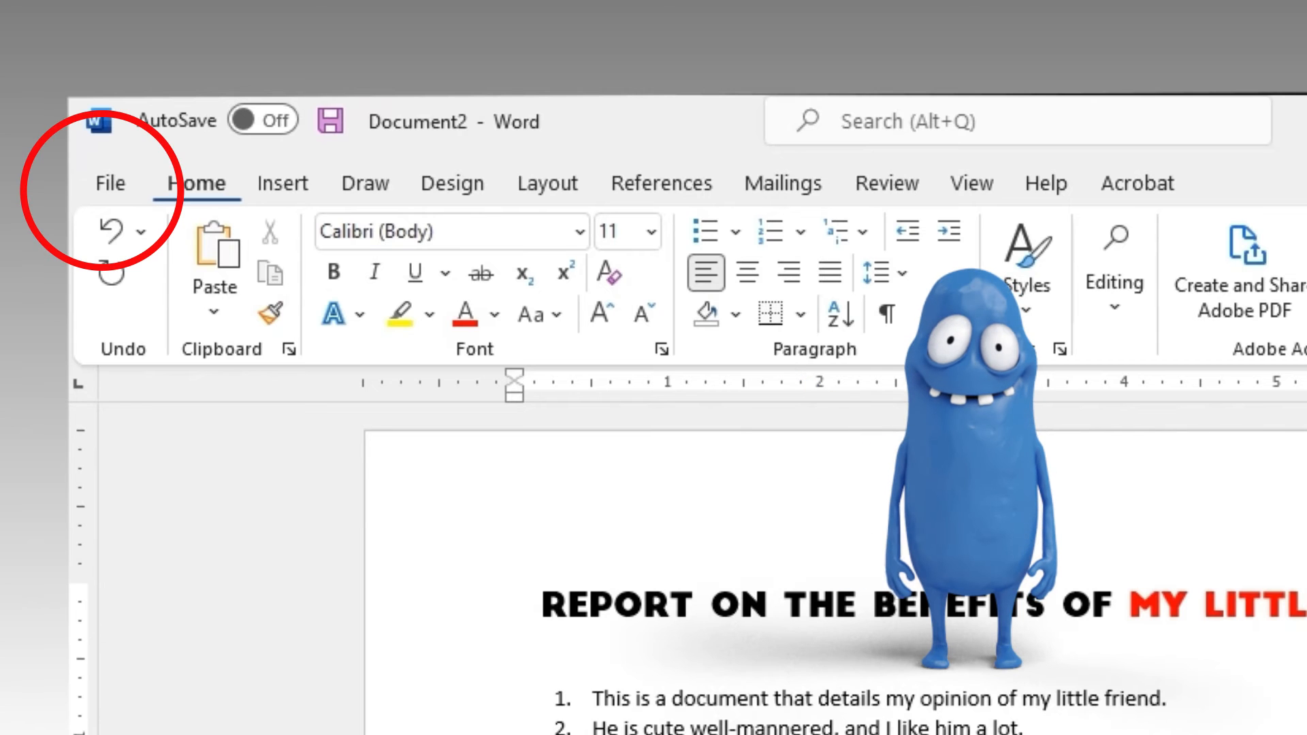
Step: Start saving the document under OneDrive - Personal and create a new folder there named "my friend"
{"action": "left_click", "coordinate": [110, 183]}
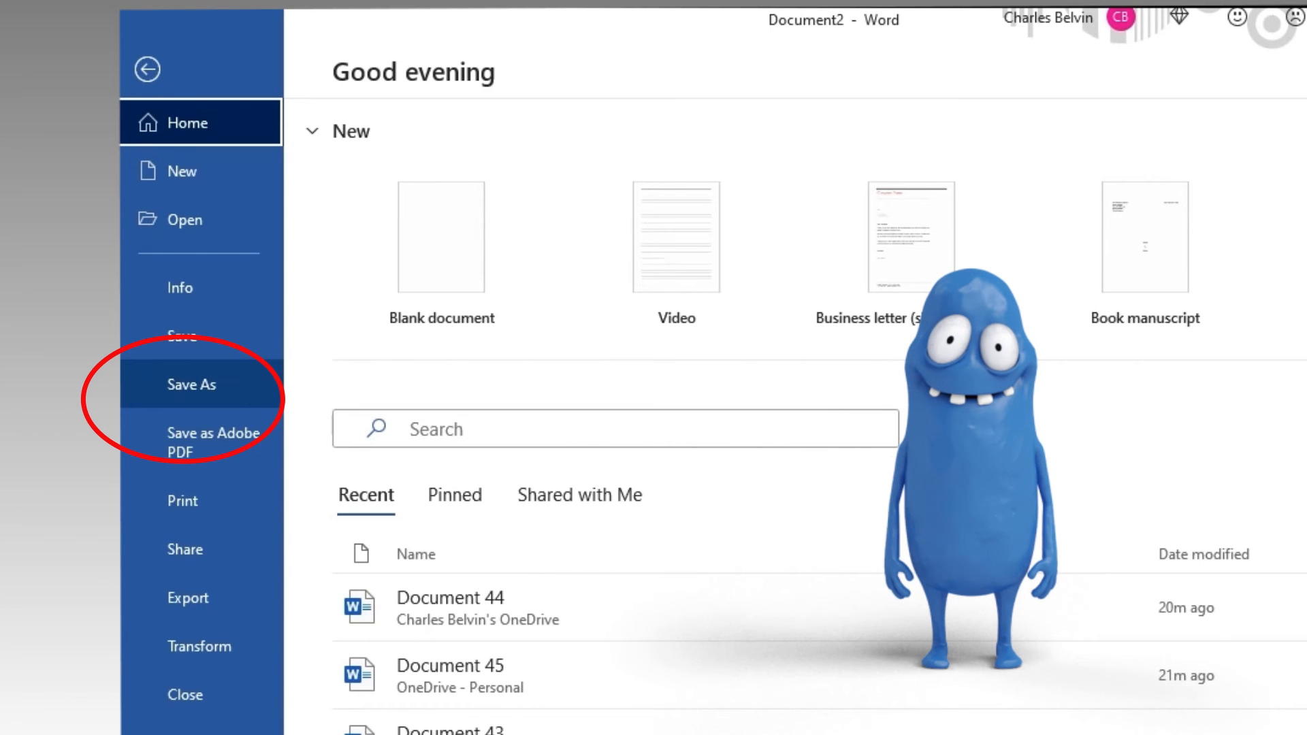
{"action": "left_click", "coordinate": [192, 385]}
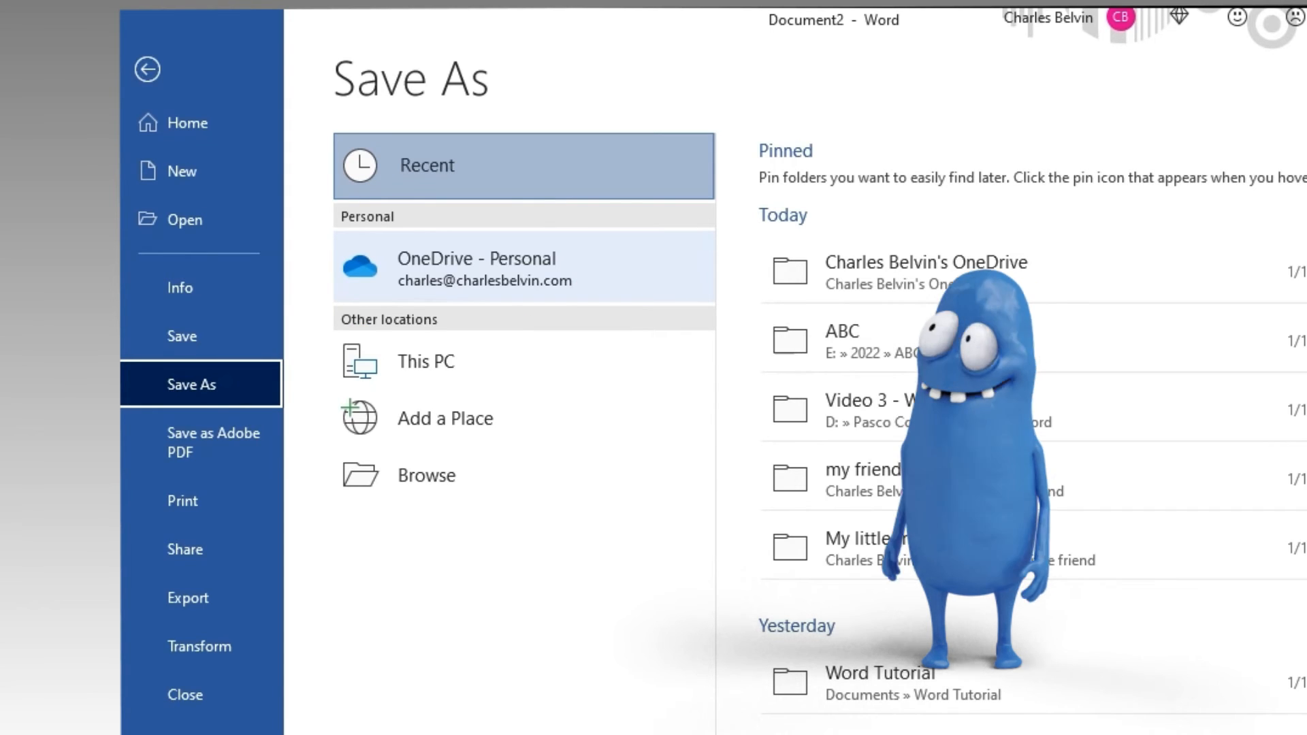
{"action": "left_click", "coordinate": [524, 267]}
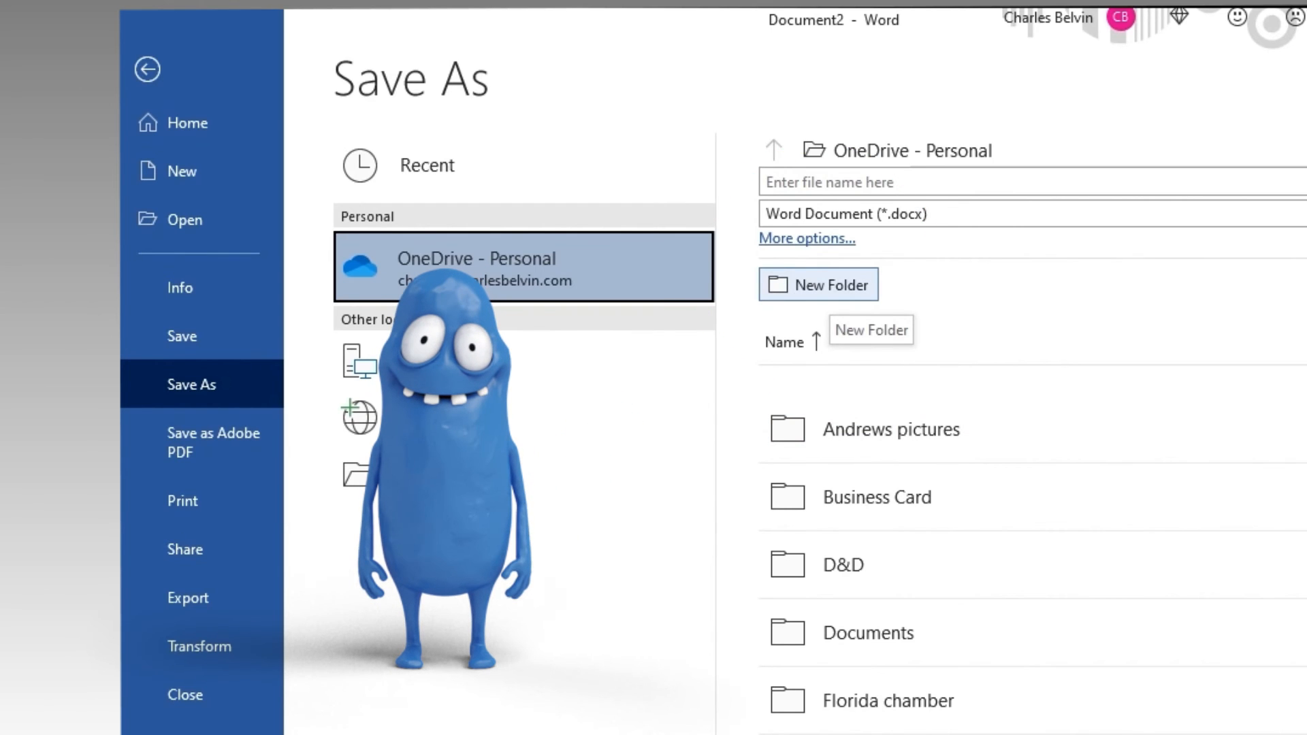
{"action": "left_click", "coordinate": [818, 285]}
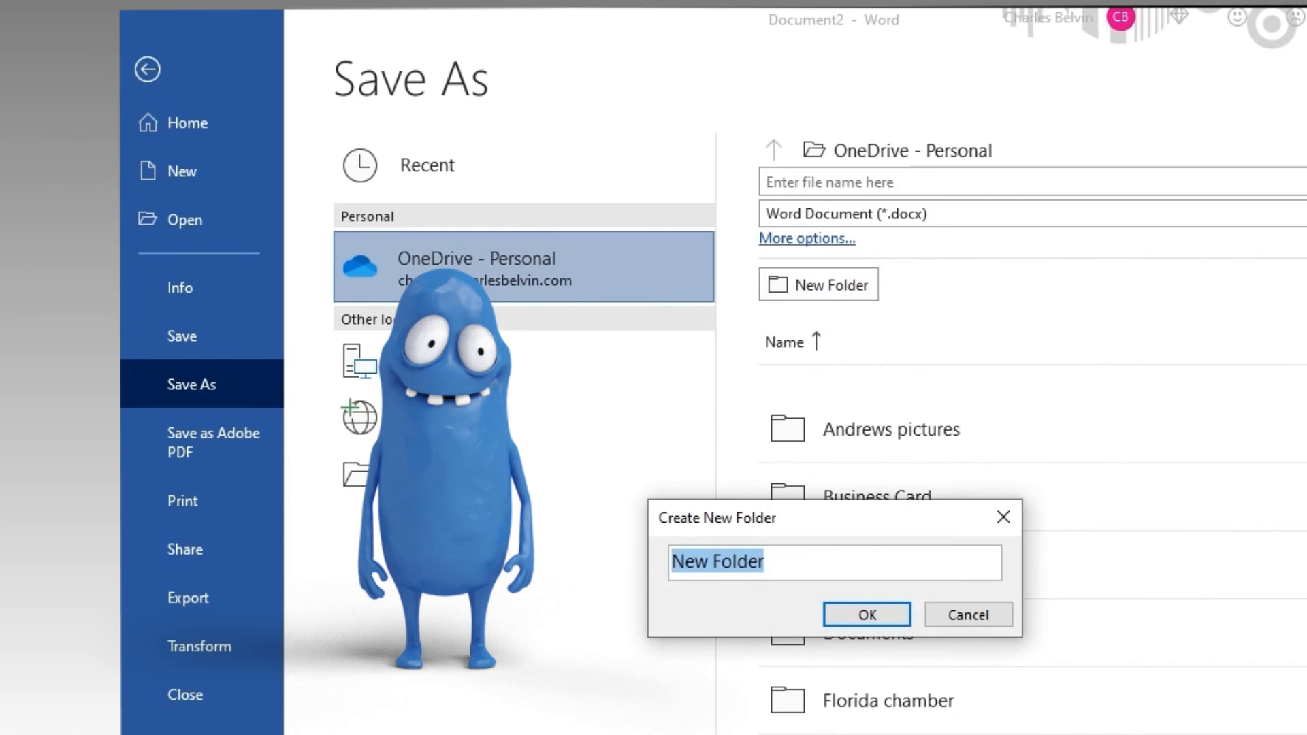
{"action": "type", "text": "my friend"}
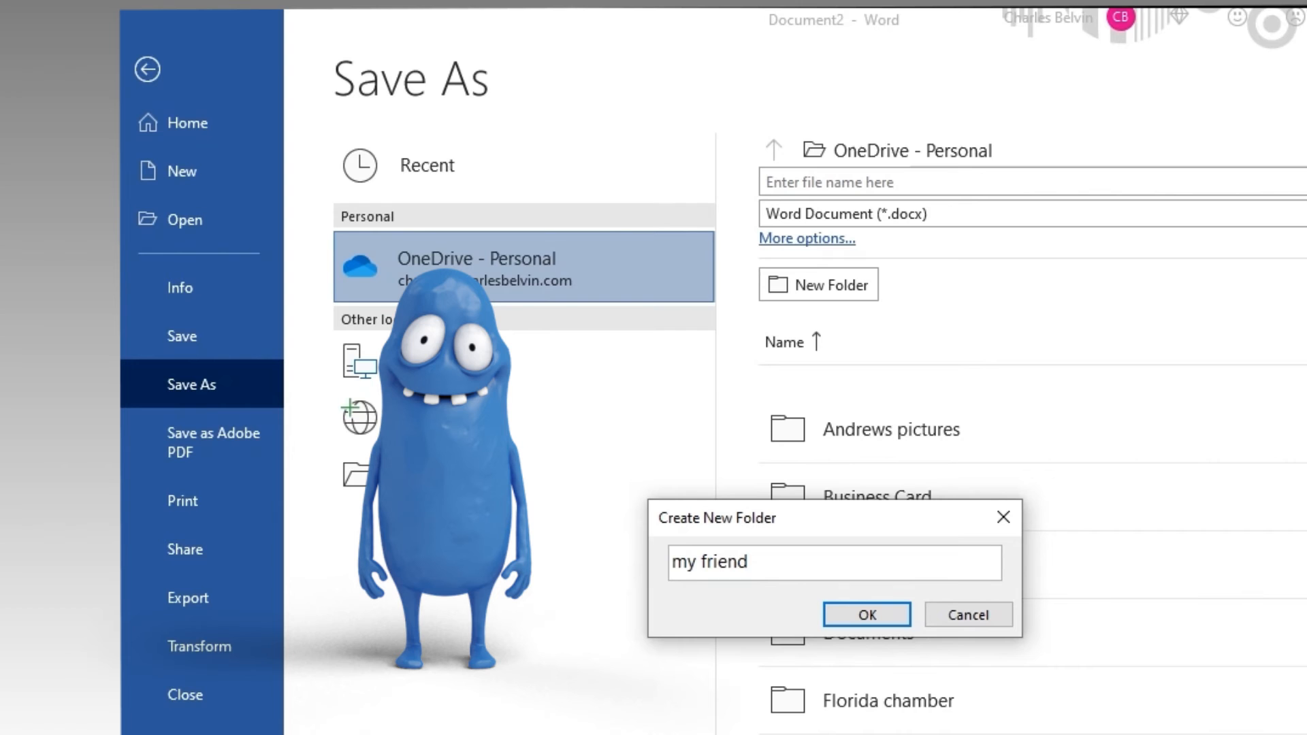
{"action": "key", "text": "Return"}
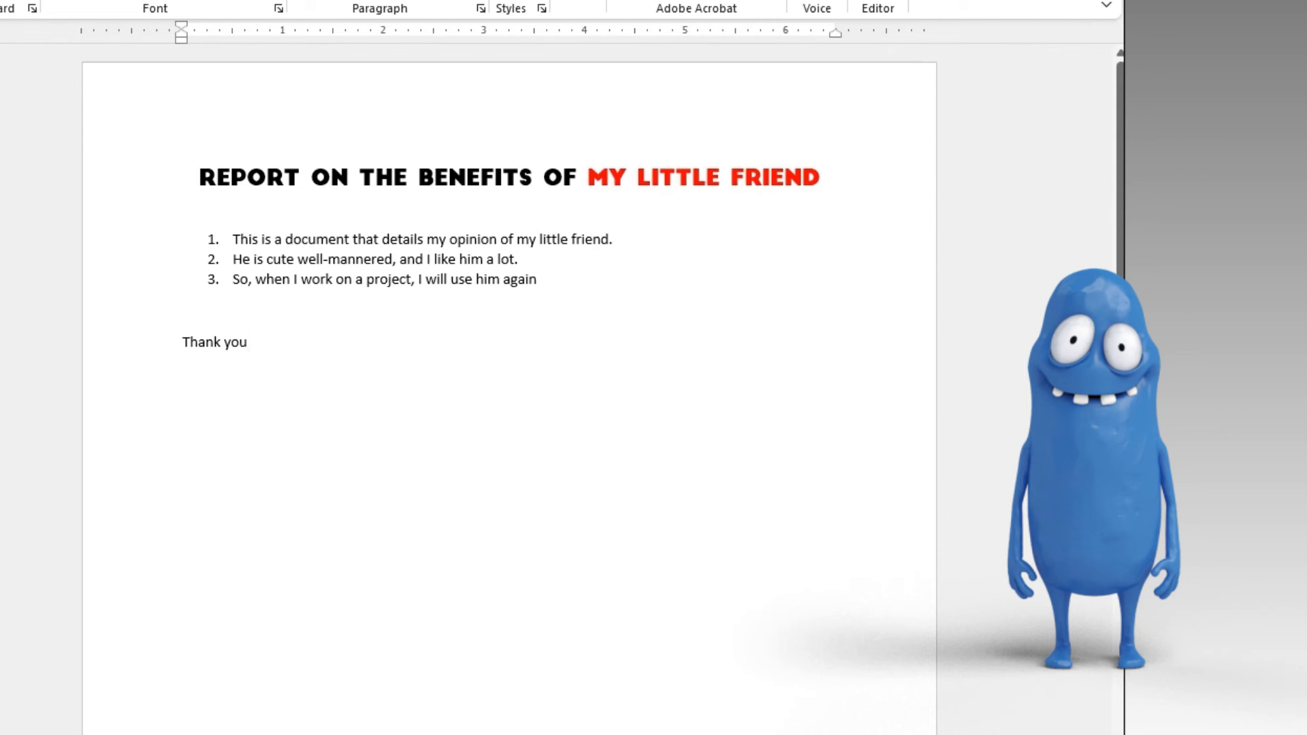
Step: Extend the closing line to "Thank you very much." and open the recent document "report on my friend"
{"action": "type", "text": "very mu"}
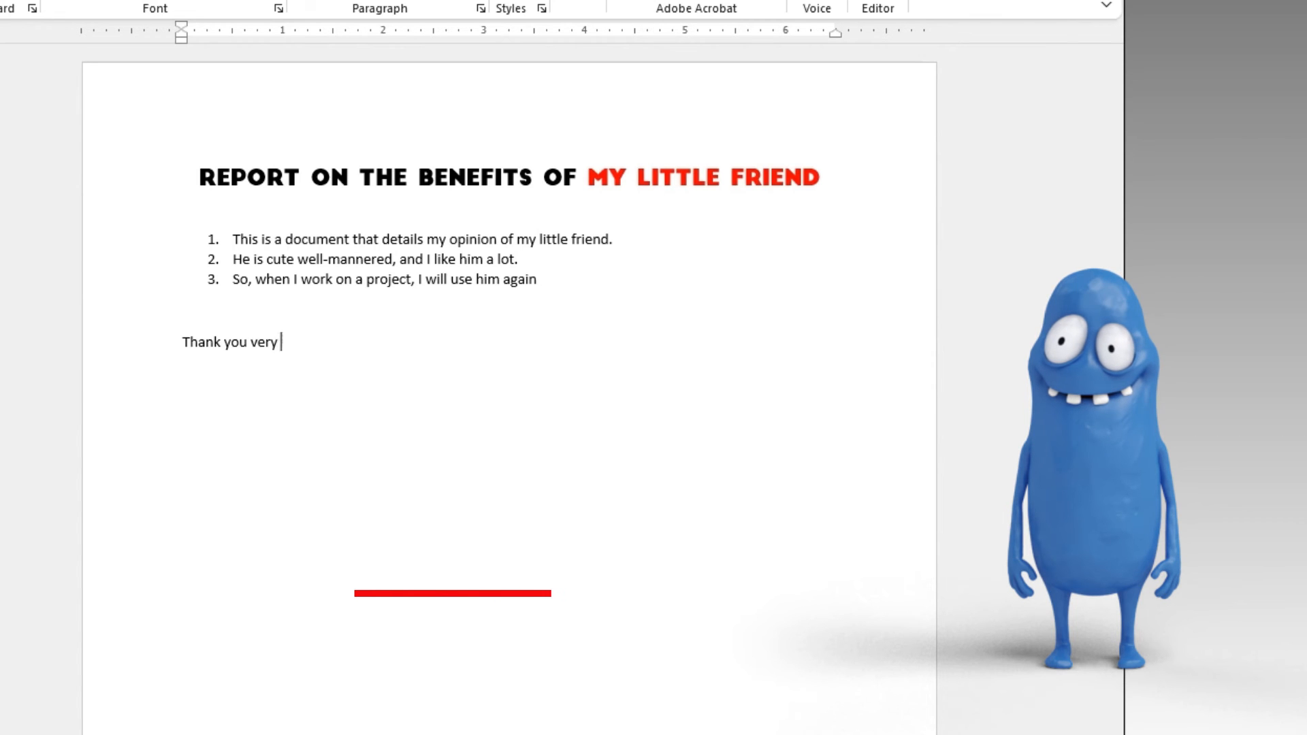
{"action": "type", "text": "ch."}
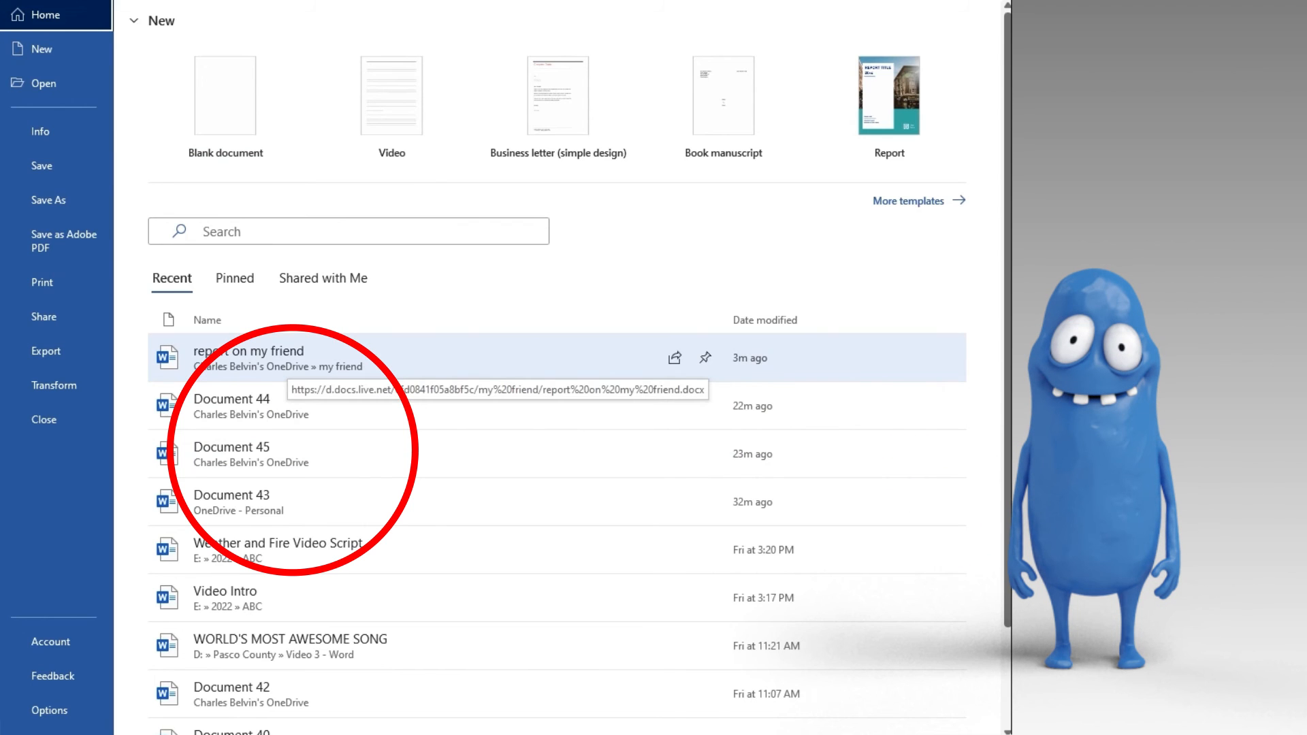
{"action": "left_click", "coordinate": [289, 361]}
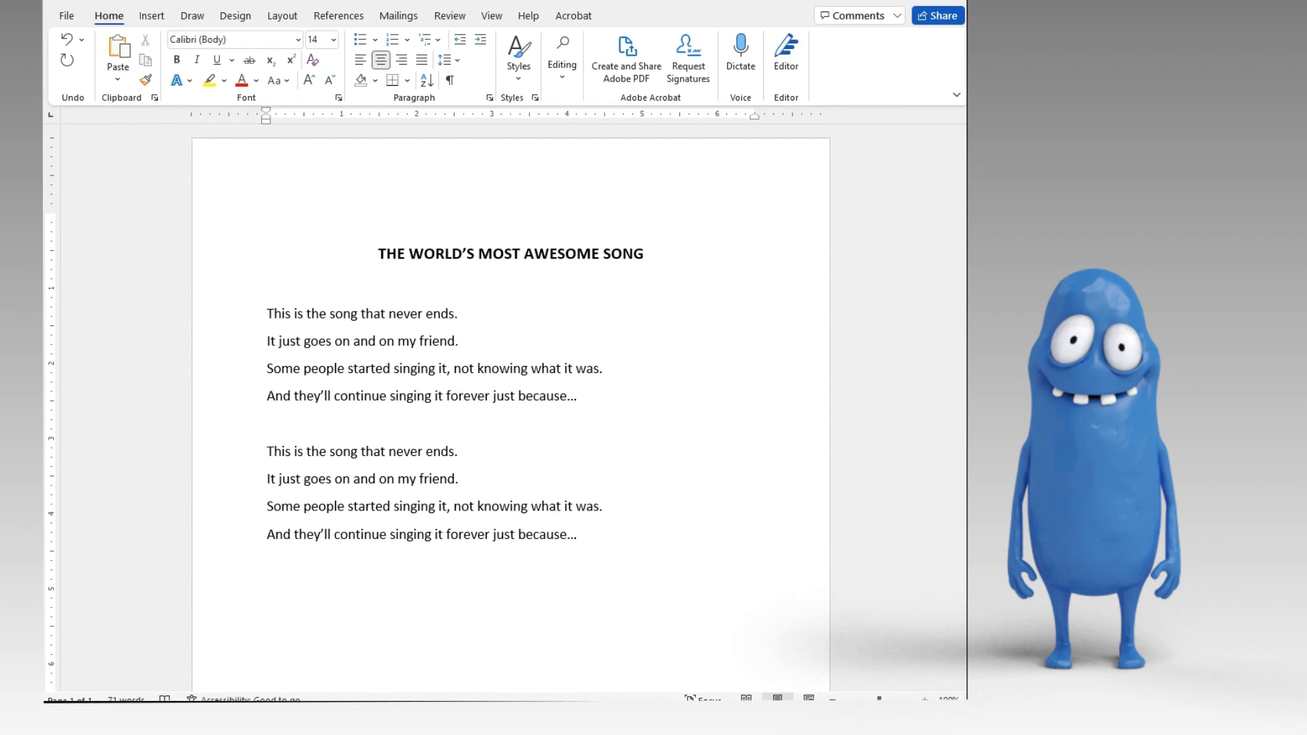
Step: Copy the four lines of the song's second verse and put the insertion point on a new line below it
{"action": "scroll", "coordinate": [510, 408], "scroll_direction": "down", "scroll_amount": 1}
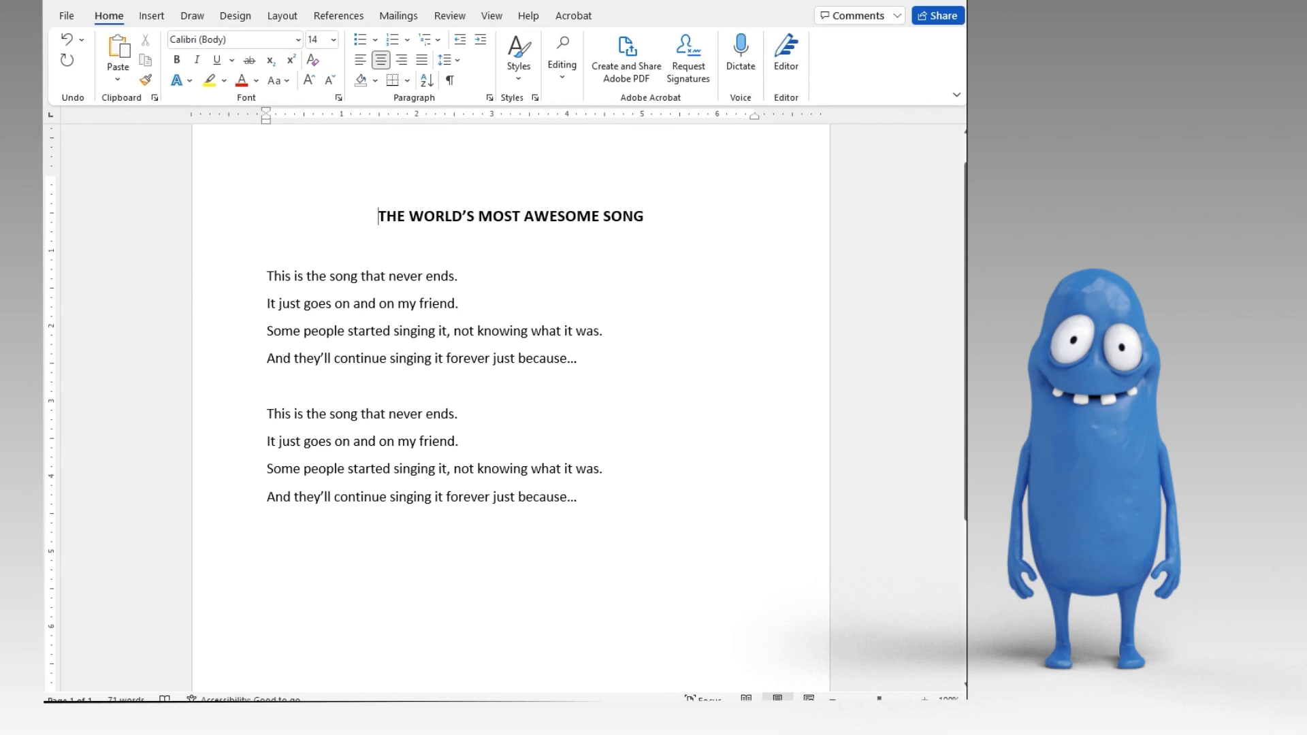
{"action": "key", "text": "shift+Down"}
{"action": "key", "text": "shift+Down"}
{"action": "key", "text": "shift+Down"}
{"action": "key", "text": "shift+Down"}
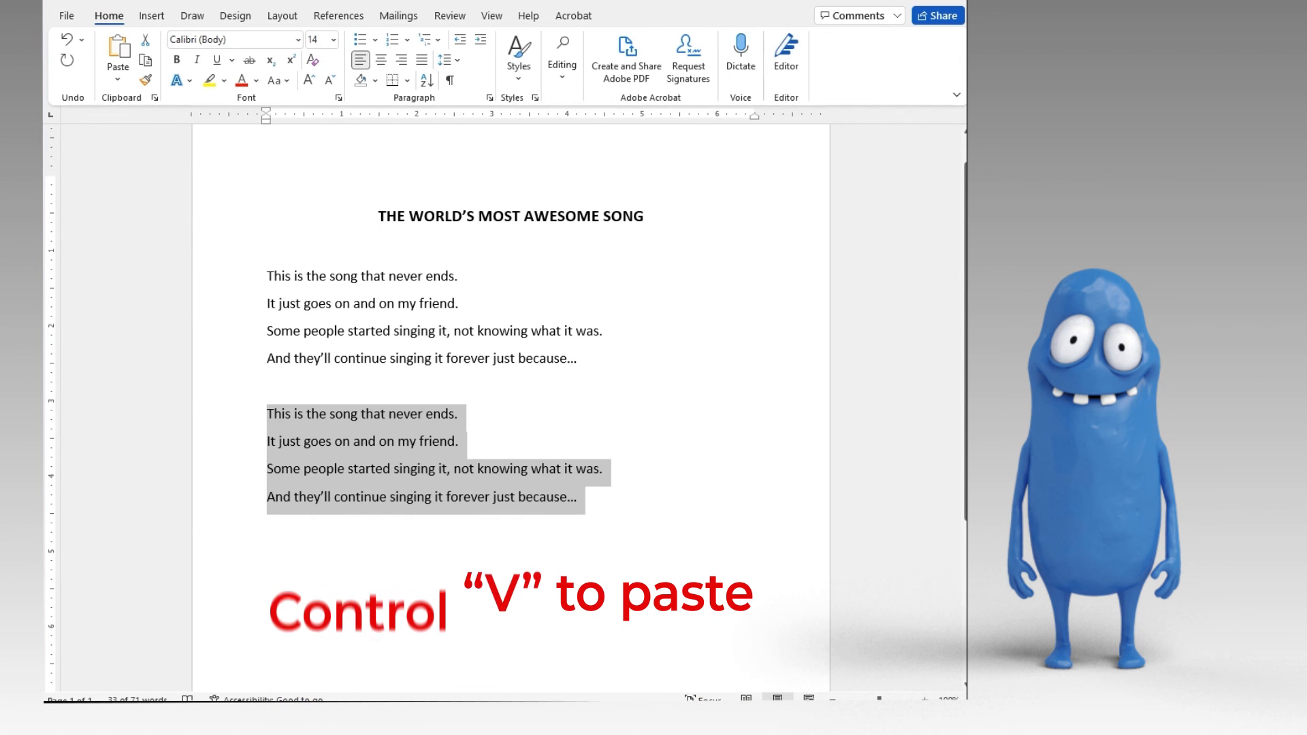
{"action": "type", "text": "This is the song that never ends. It just goes on and on my friend. Some people started singing it, not knowing what it was. And they’ll continue singing it forever just because…"}
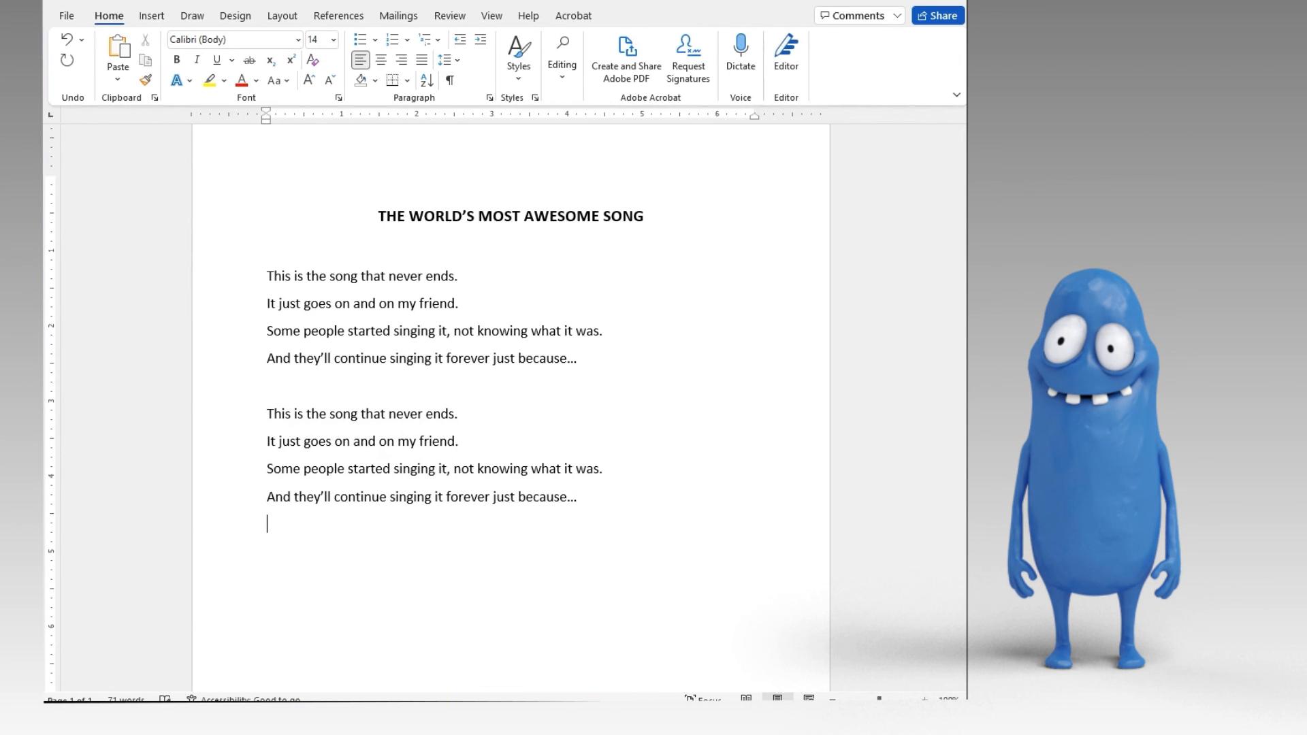
Step: Paste the copied verse repeatedly below the second verse to extend the song over several pages
{"action": "key", "text": "ctrl+v"}
{"action": "key", "text": "ctrl+v"}
{"action": "key", "text": "ctrl+v"}
{"action": "key", "text": "ctrl+v"}
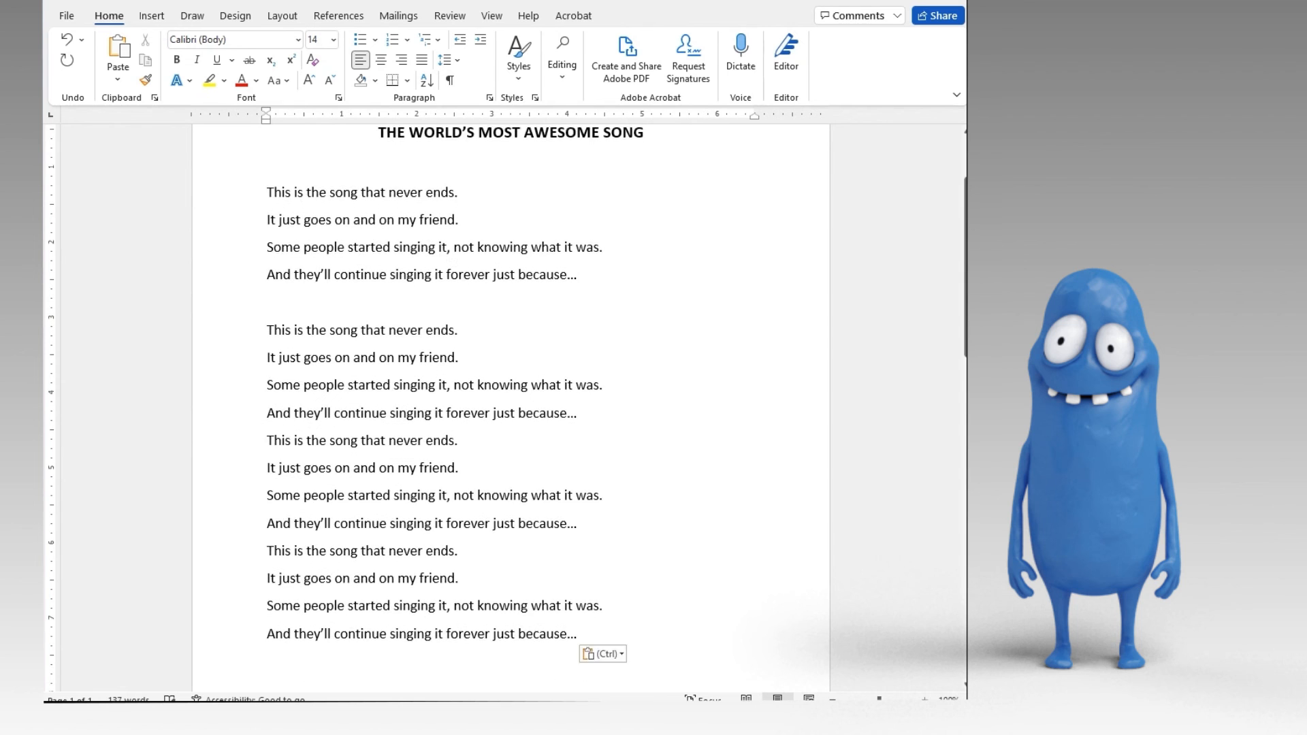
{"action": "key", "text": "ctrl+v"}
{"action": "key", "text": "ctrl+v"}
{"action": "key", "text": "ctrl+v"}
{"action": "key", "text": "ctrl+v"}
{"action": "key", "text": "ctrl+v"}
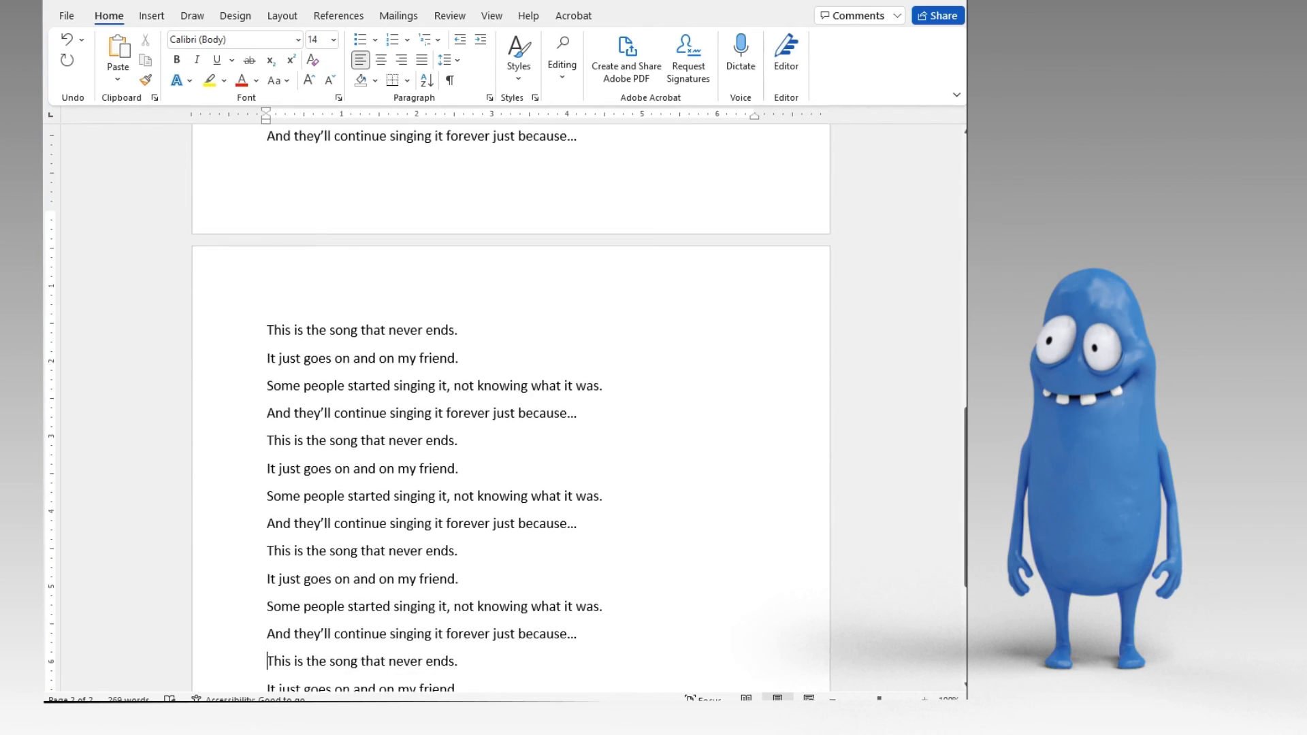
{"action": "key", "text": "ctrl+v"}
{"action": "key", "text": "ctrl+v"}
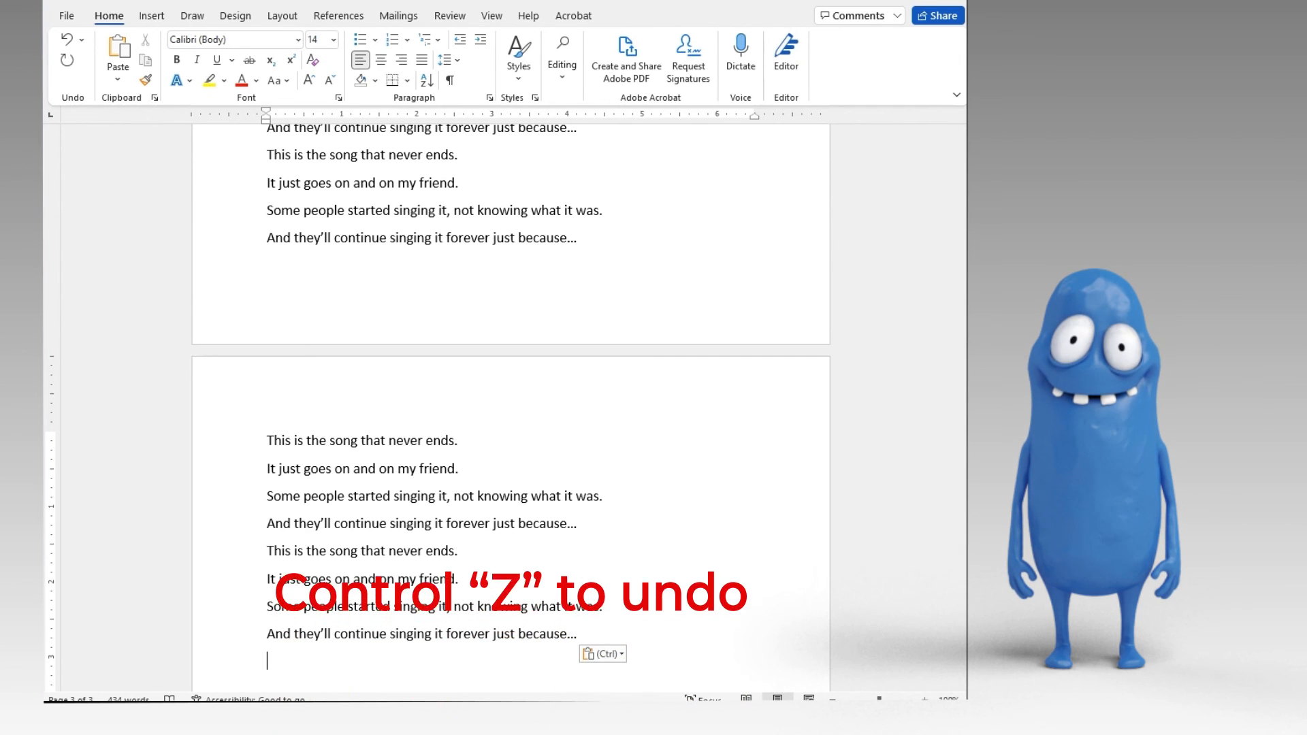
Step: Undo all the repeated verse pastes, back to the song with two verses
{"action": "key", "text": "ctrl+z"}
{"action": "key", "text": "ctrl+z"}
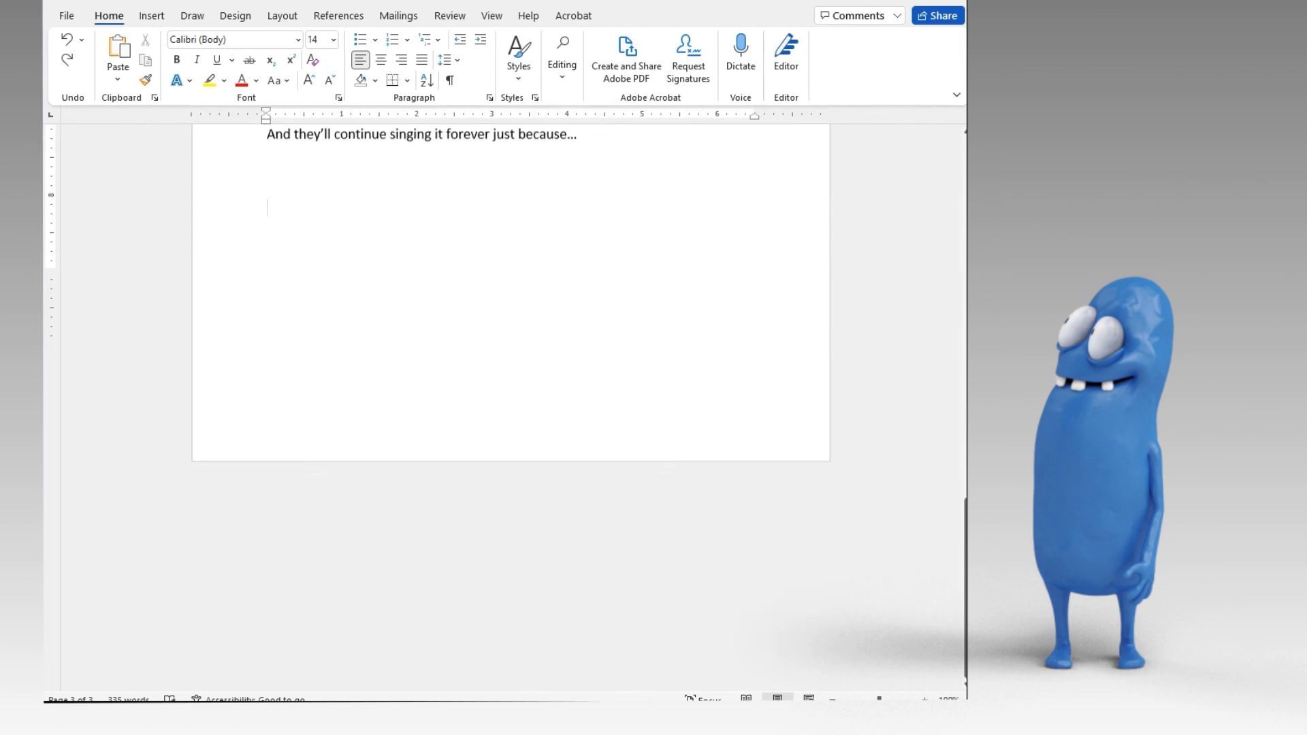
{"action": "key", "text": "ctrl+z"}
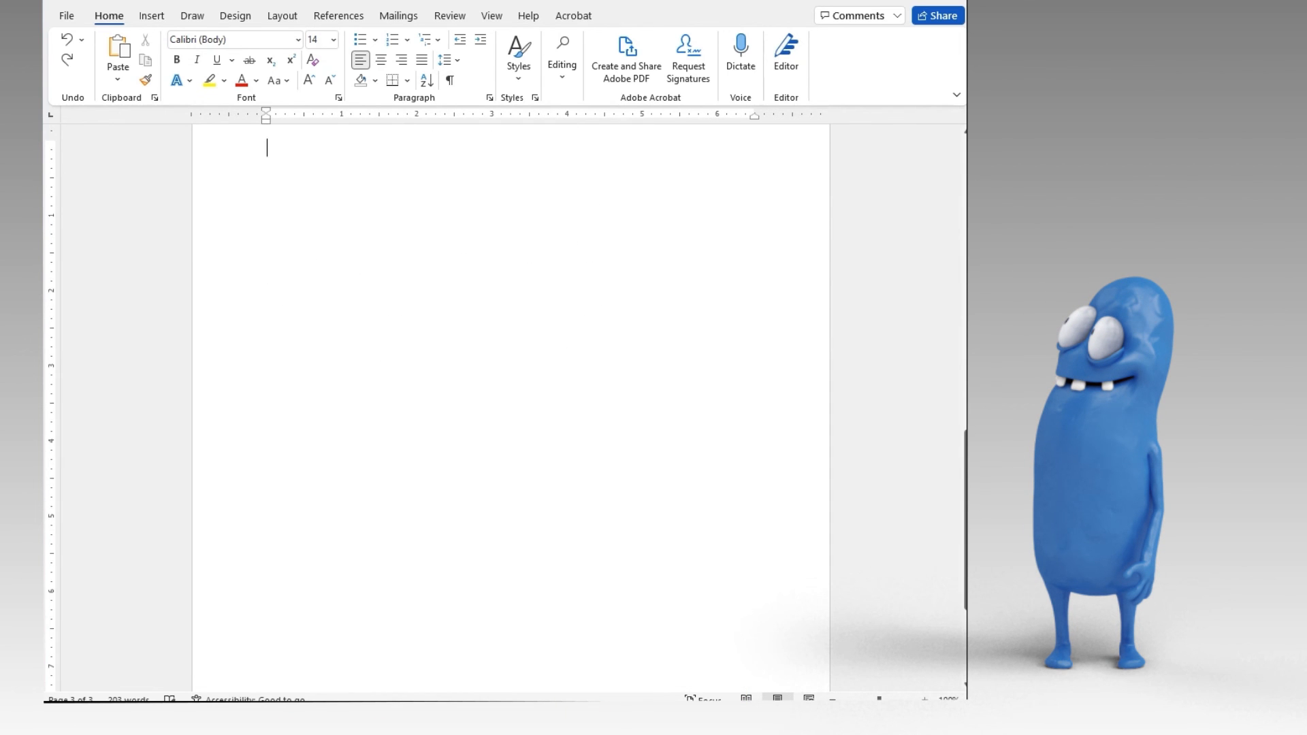
{"action": "key", "text": "ctrl+z"}
{"action": "key", "text": "ctrl+z"}
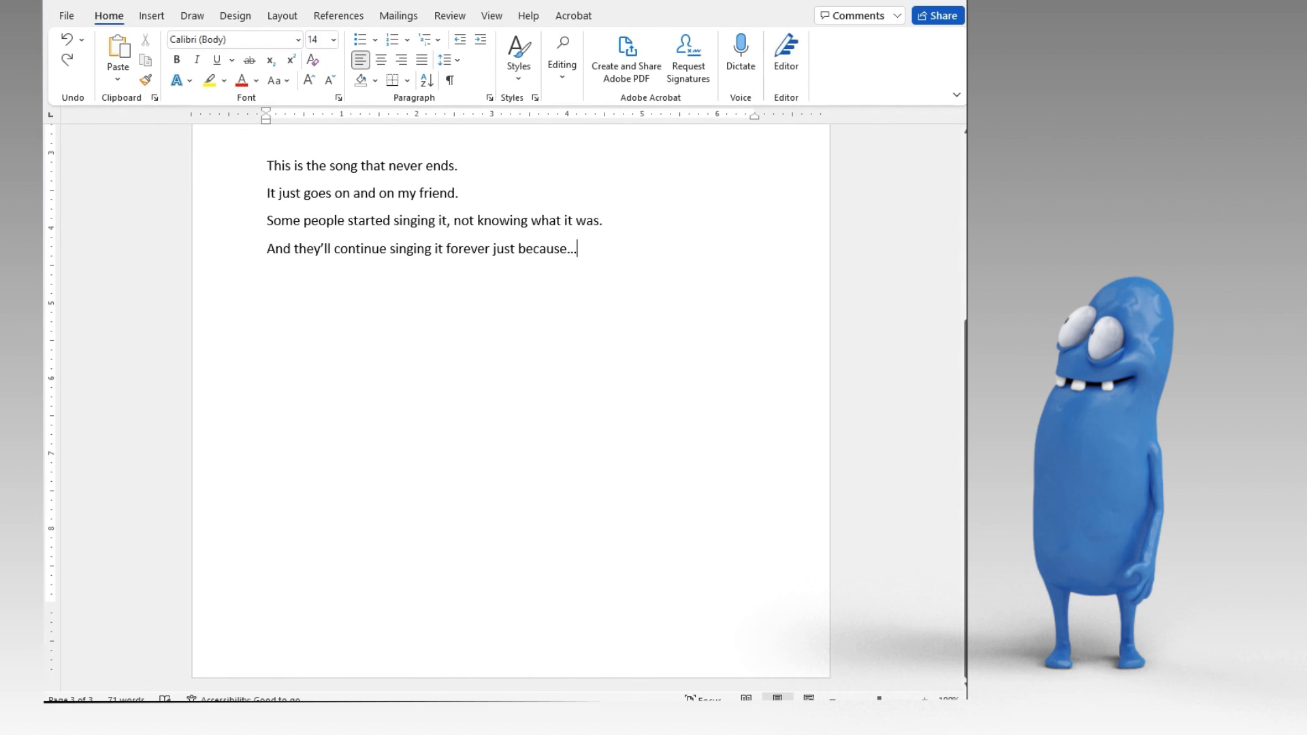
{"action": "scroll", "coordinate": [510, 409], "scroll_direction": "up", "scroll_amount": 5}
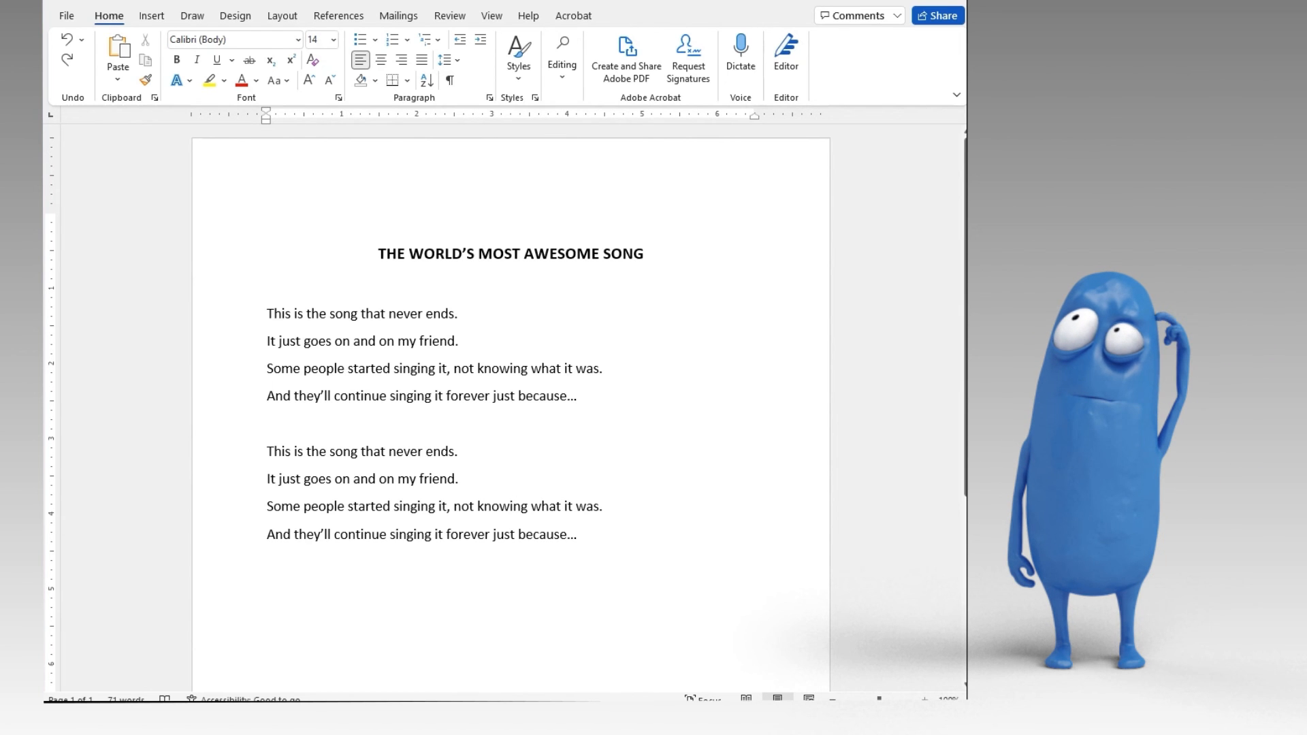
Step: Insert the picture "bobby town" from this device's Pictures folder on the blank line between the two verses
{"action": "left_click", "coordinate": [151, 16]}
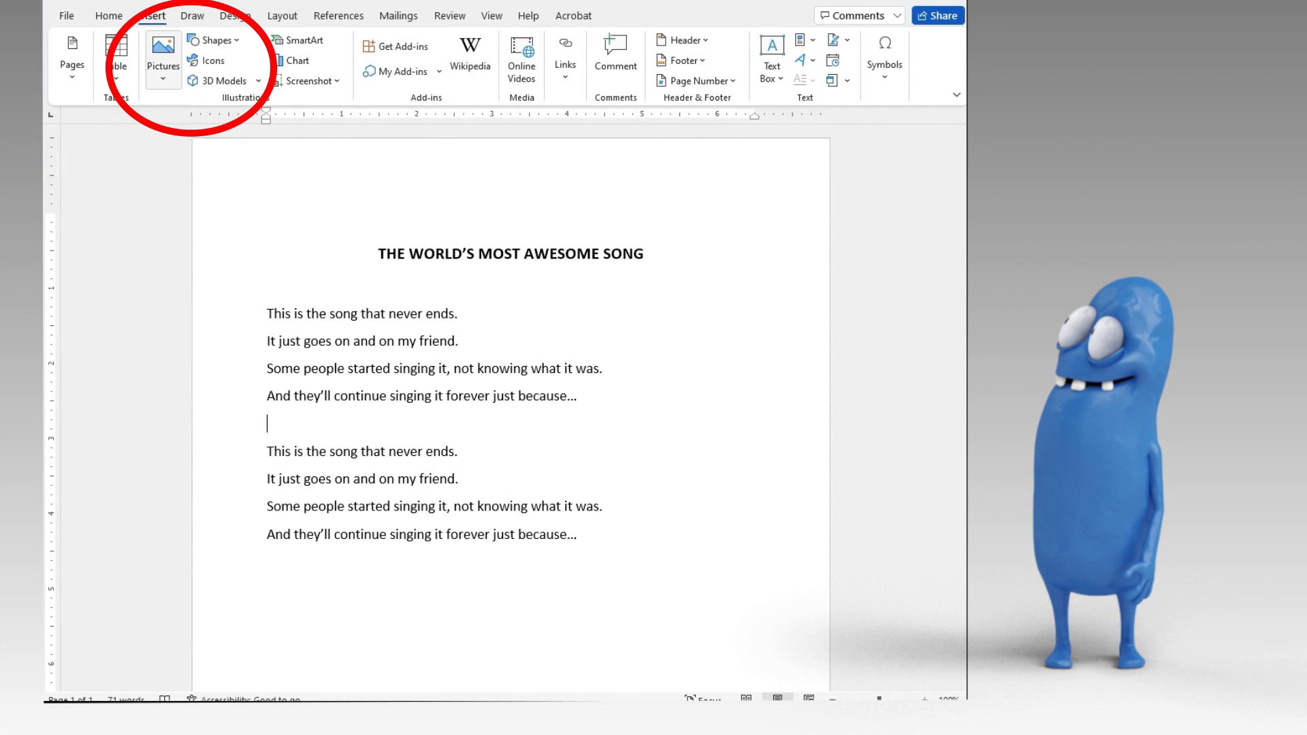
{"action": "left_click", "coordinate": [163, 60]}
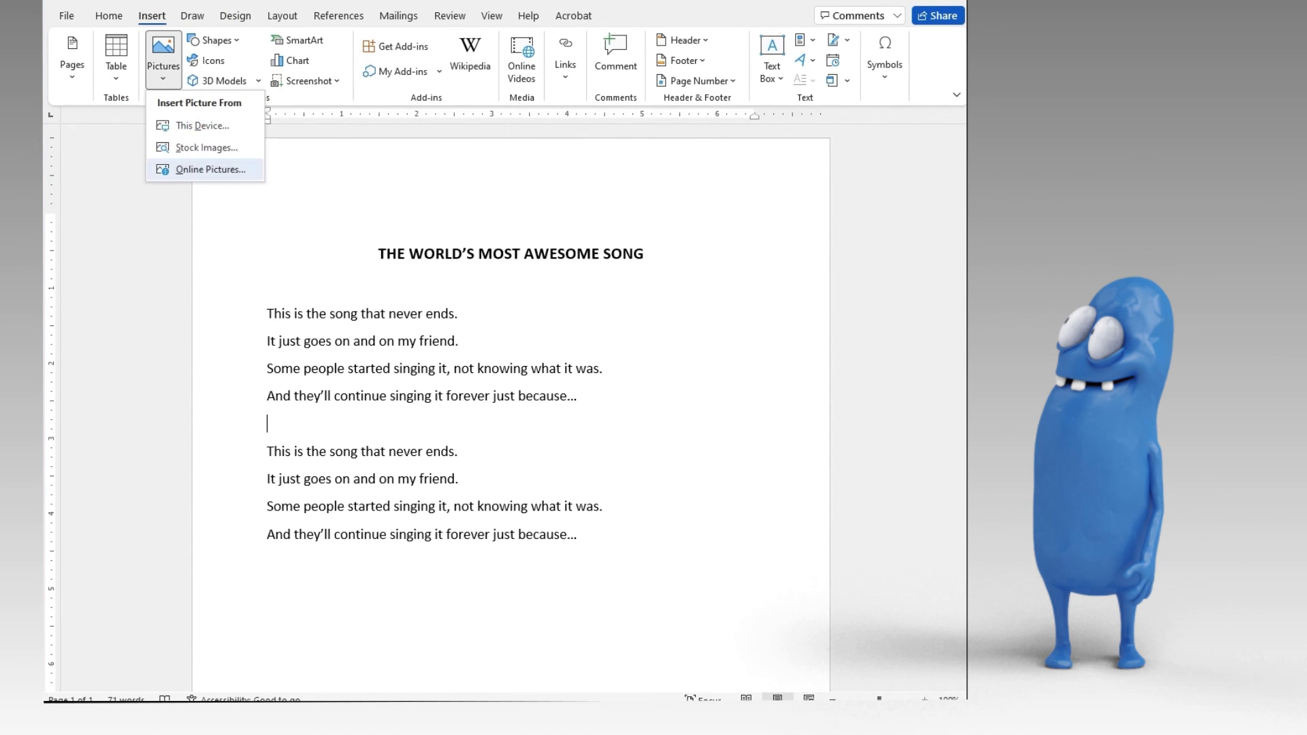
{"action": "left_click", "coordinate": [202, 126]}
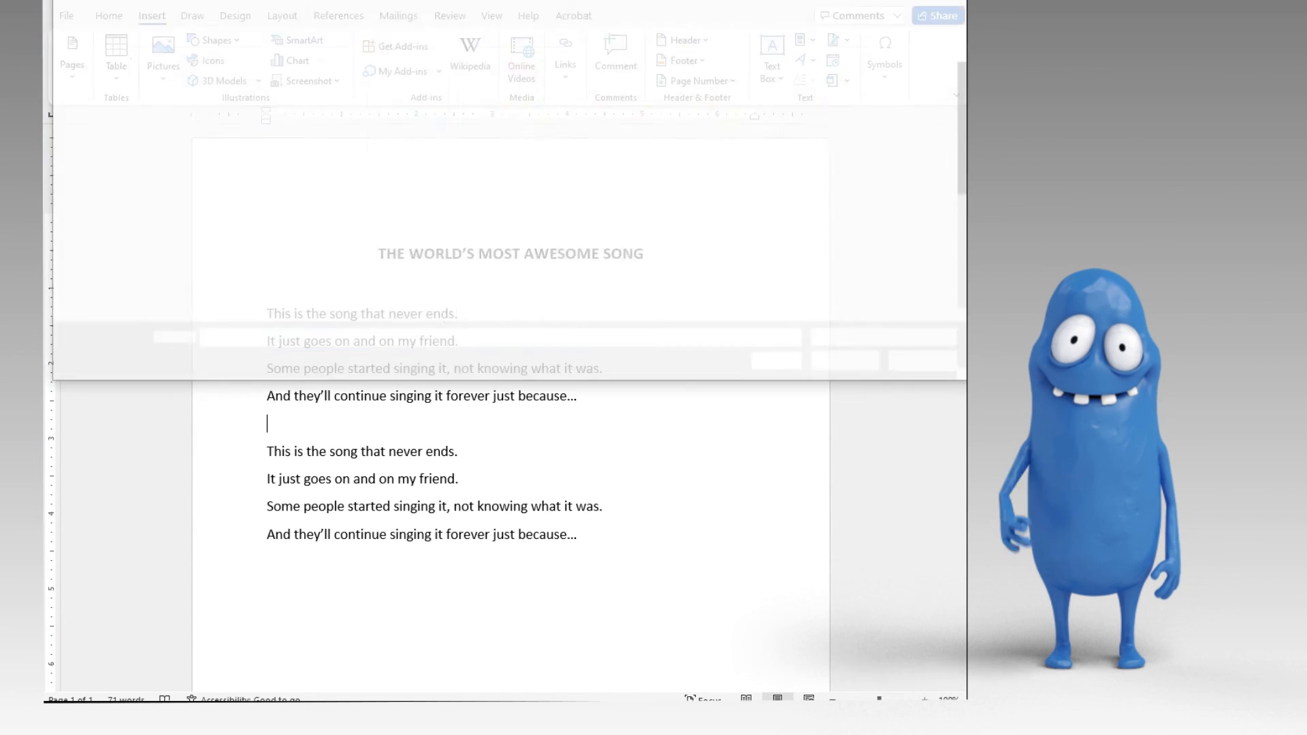
{"action": "left_click", "coordinate": [716, 294]}
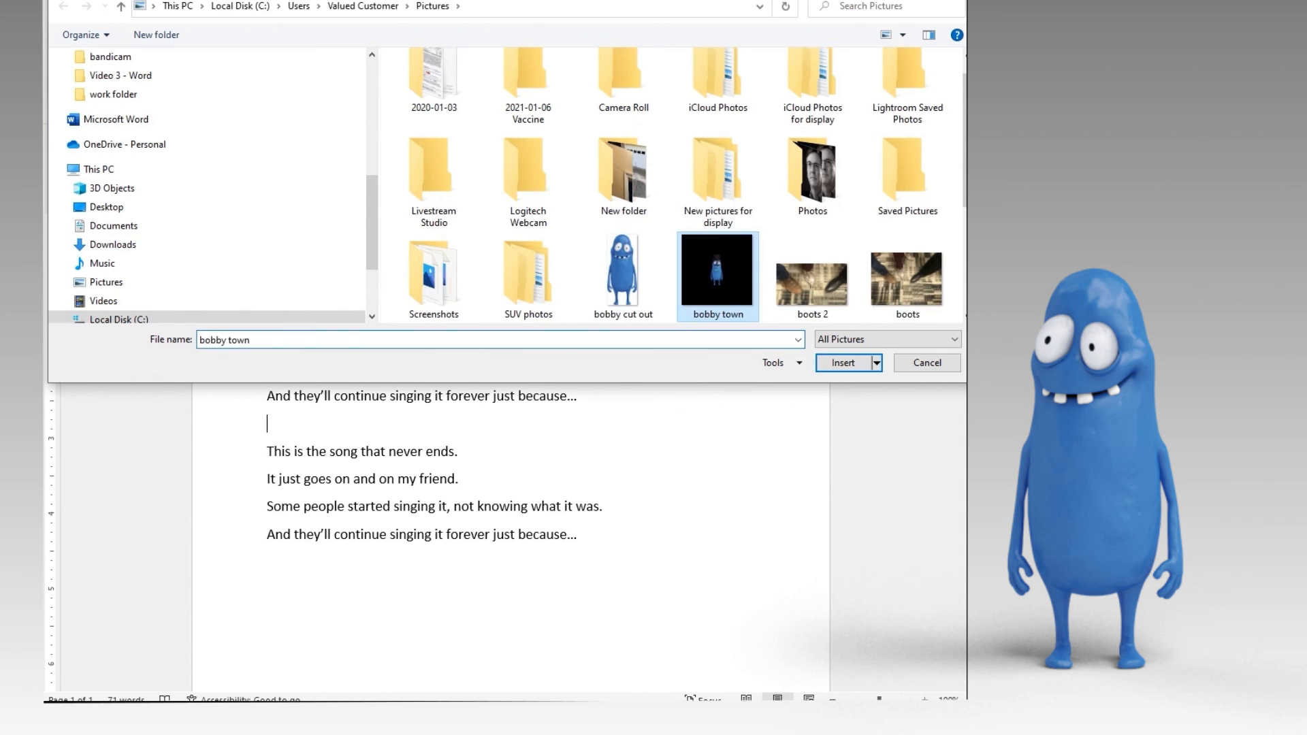
{"action": "left_click", "coordinate": [842, 363]}
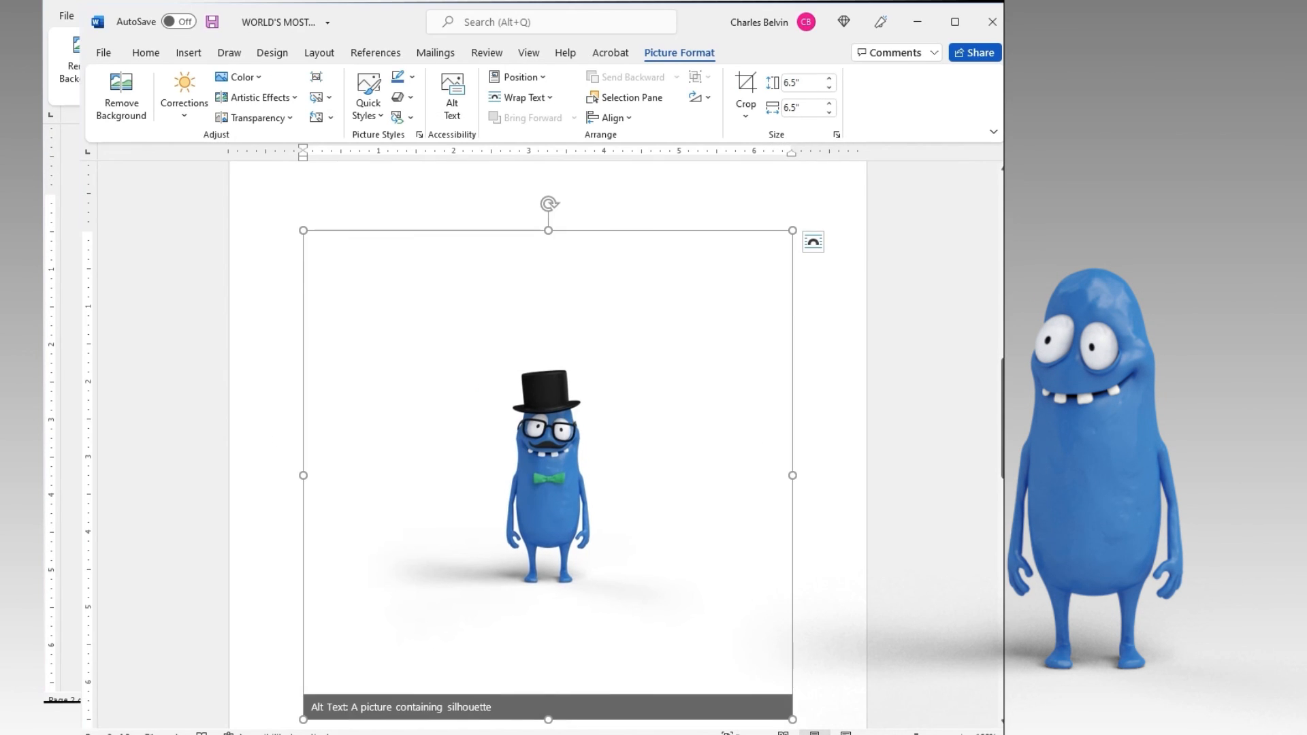
Step: Shrink the inserted picture proportionally to about 2 inches square
{"action": "left_click_drag", "start_coordinate": [792, 231], "coordinate": [455, 567]}
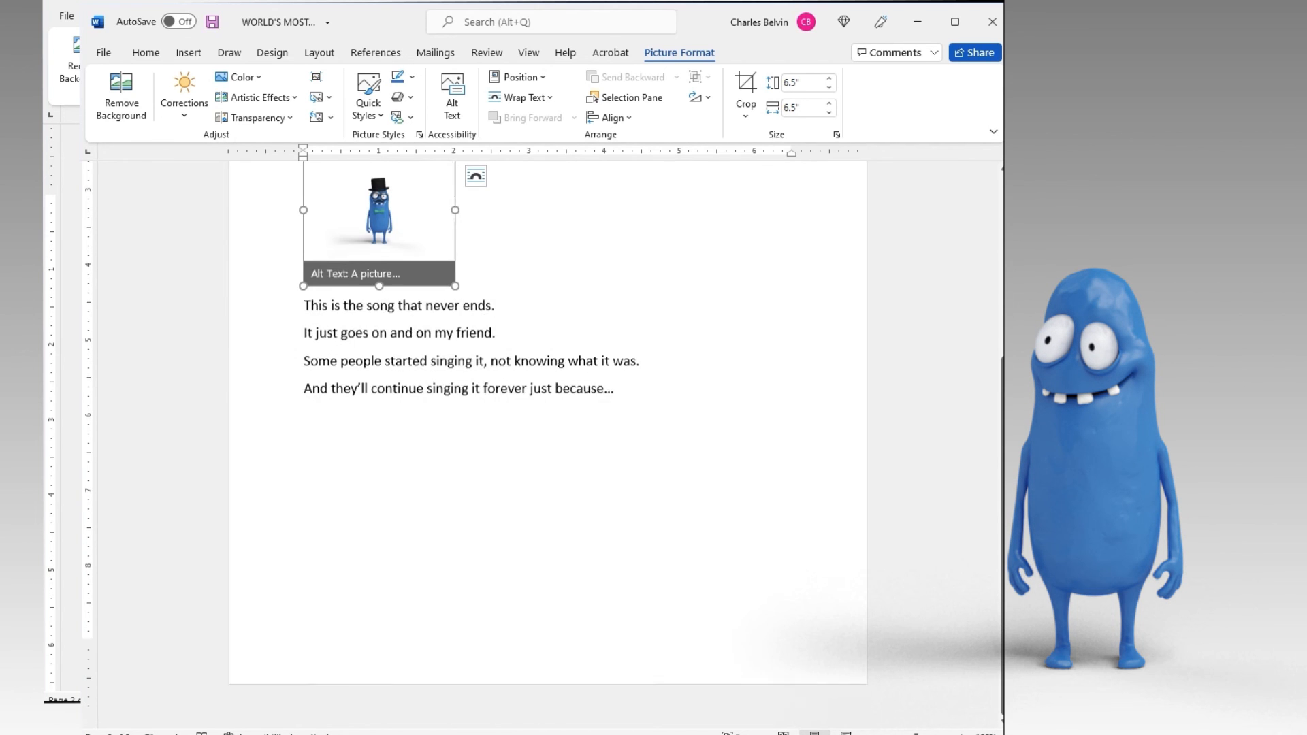
{"action": "scroll", "coordinate": [548, 445], "scroll_direction": "up", "scroll_amount": 2}
{"action": "scroll", "coordinate": [548, 400], "scroll_direction": "up", "scroll_amount": 1}
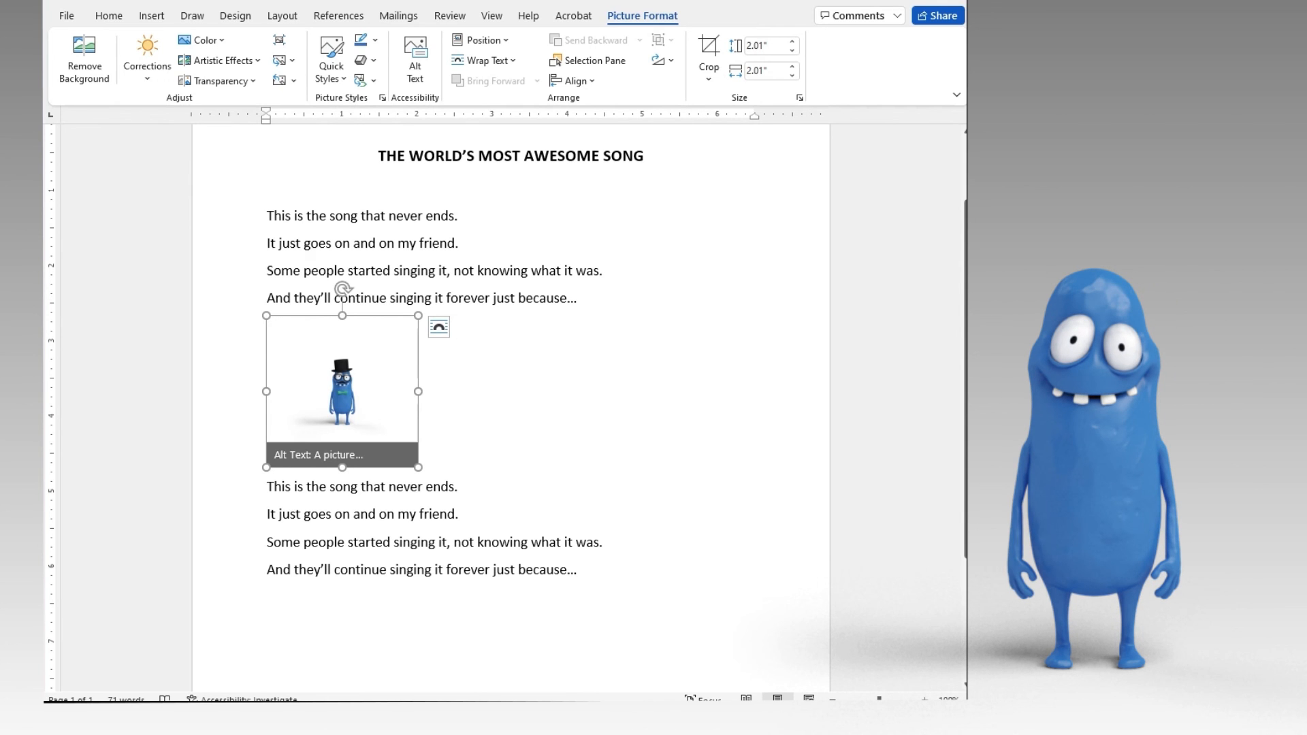
Step: Try moving the in-line picture to different places within the two verses, ending in the first verse's third line
{"action": "left_click_drag", "start_coordinate": [341, 391], "coordinate": [371, 271]}
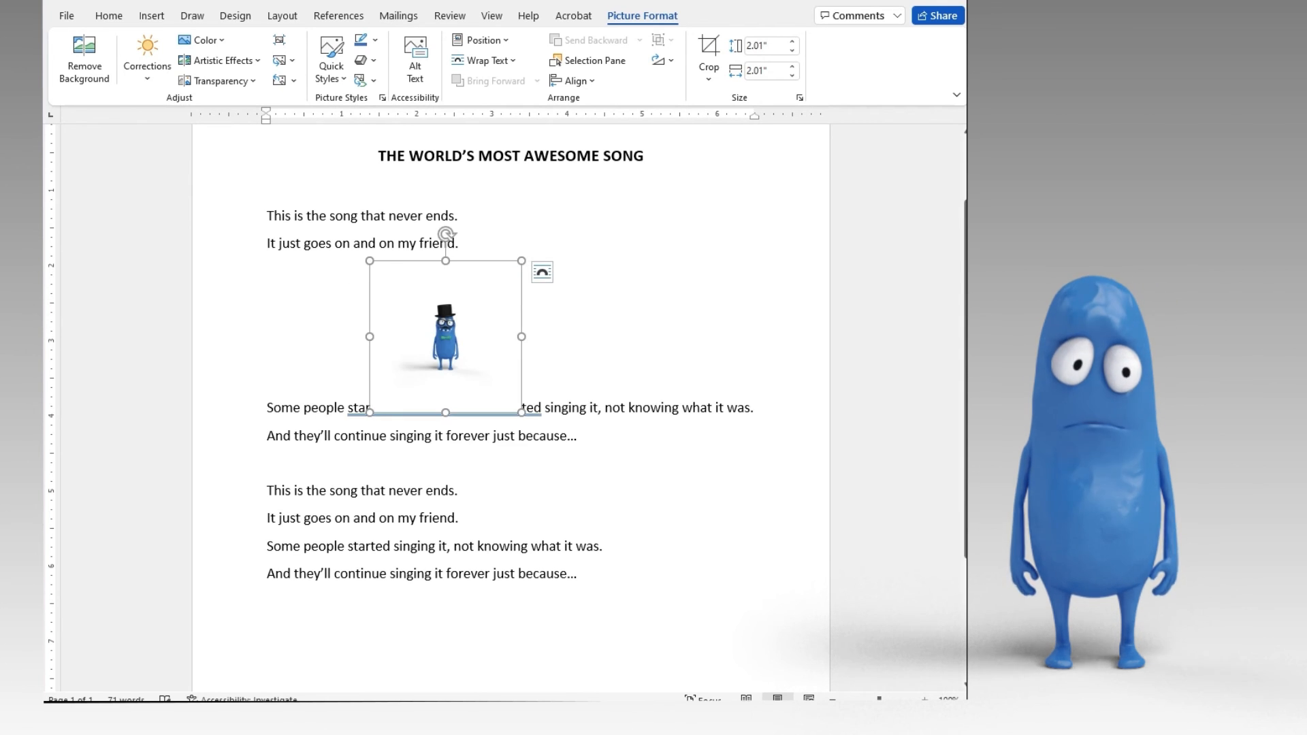
{"action": "left_click_drag", "start_coordinate": [445, 337], "coordinate": [381, 517]}
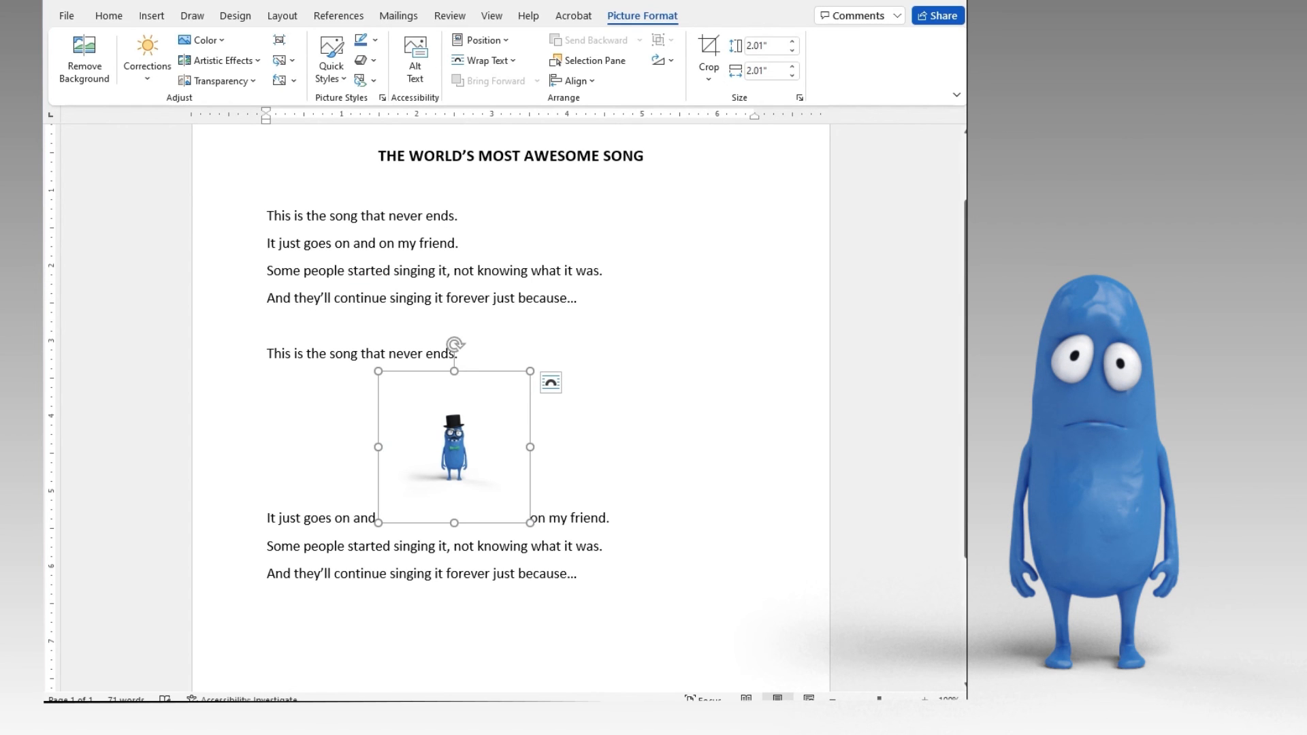
{"action": "left_click_drag", "start_coordinate": [454, 447], "coordinate": [454, 447]}
{"action": "left_click_drag", "start_coordinate": [332, 517], "coordinate": [332, 517]}
{"action": "left_click_drag", "start_coordinate": [407, 447], "coordinate": [343, 215]}
{"action": "left_click_drag", "start_coordinate": [418, 280], "coordinate": [333, 407]}
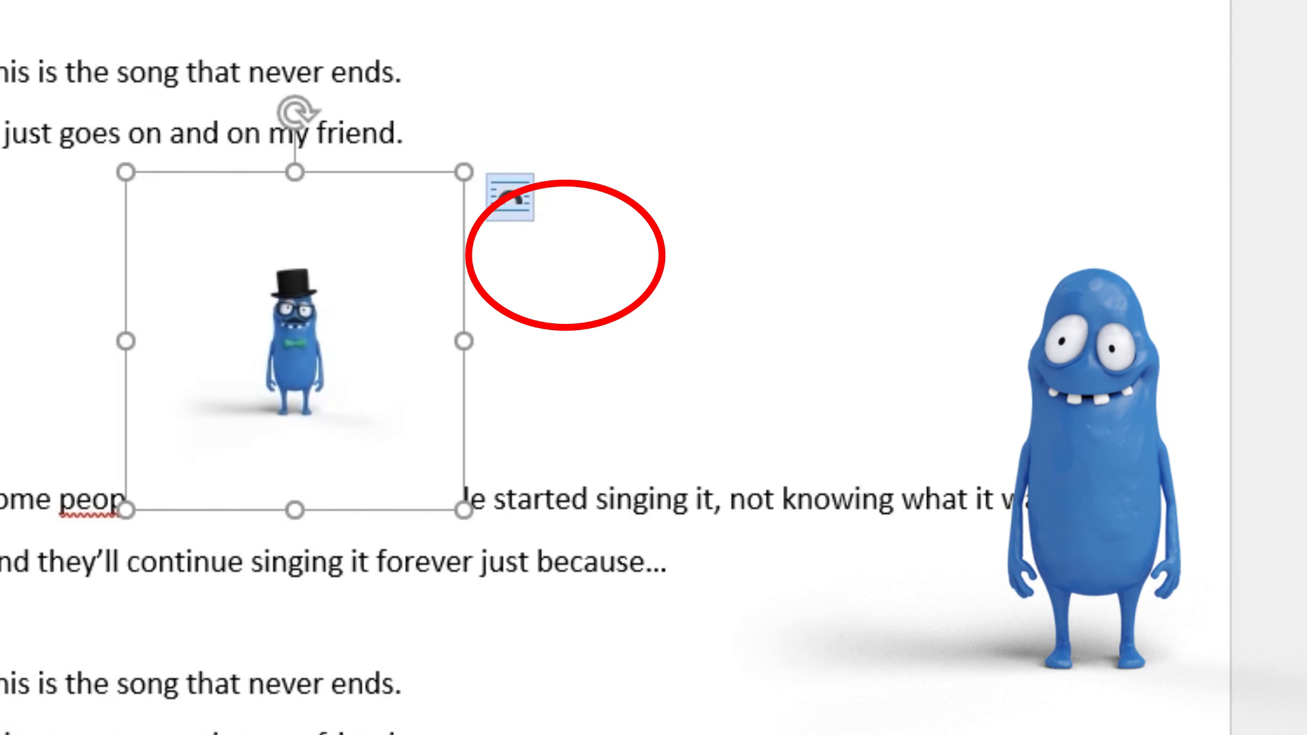
Step: Try the Square, Tight and Through text wrapping options on the picture
{"action": "left_click", "coordinate": [509, 197]}
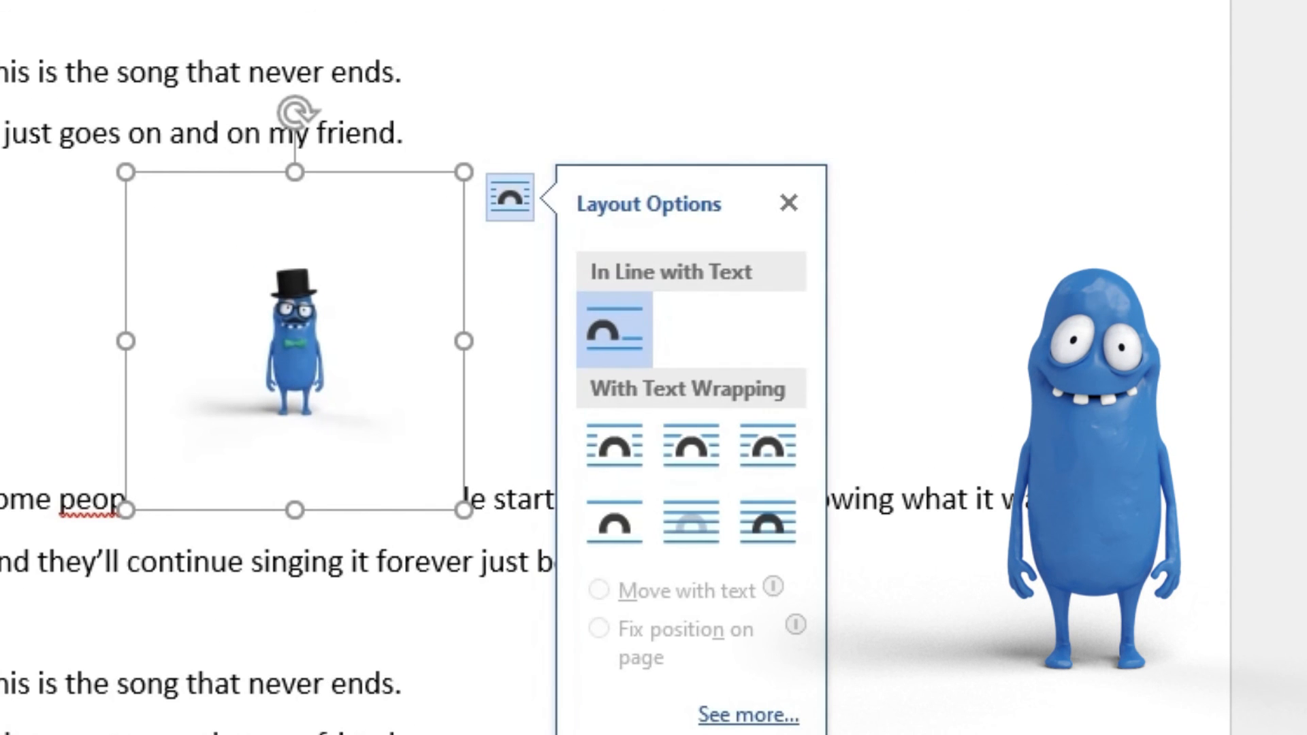
{"action": "left_click", "coordinate": [614, 446]}
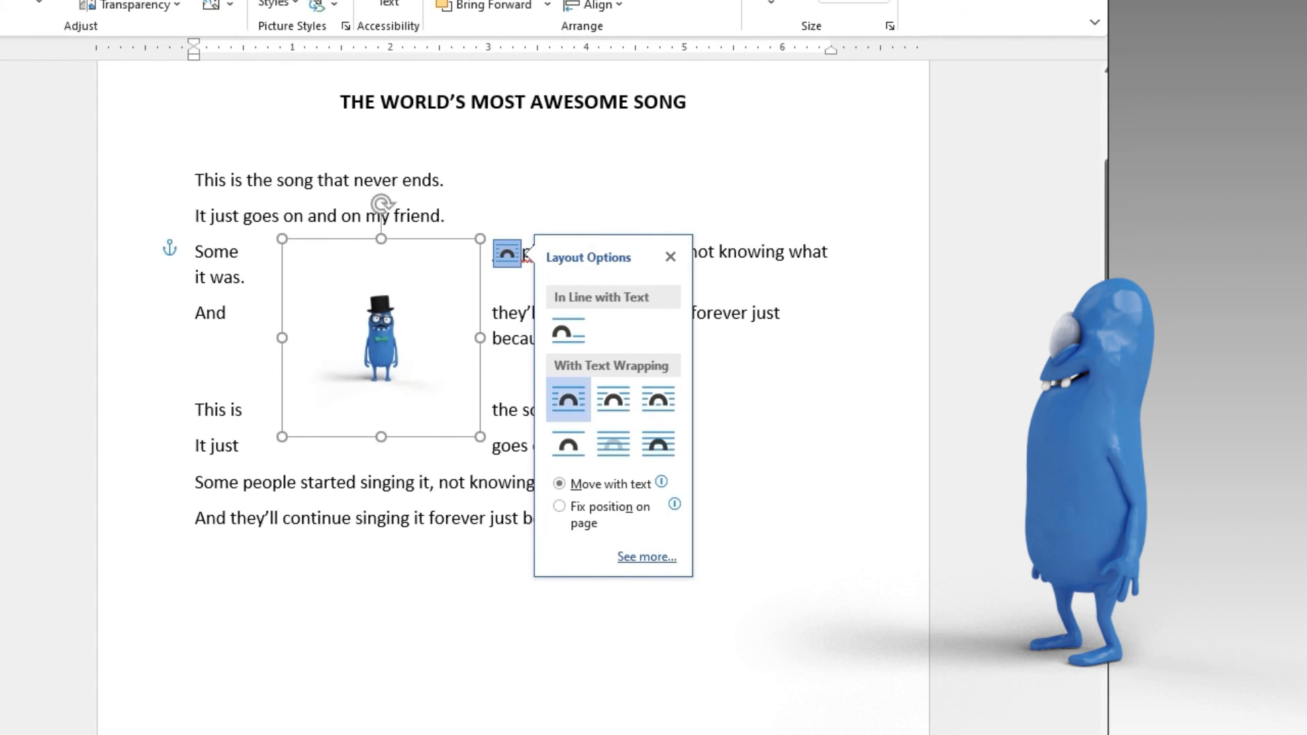
{"action": "left_click", "coordinate": [613, 400]}
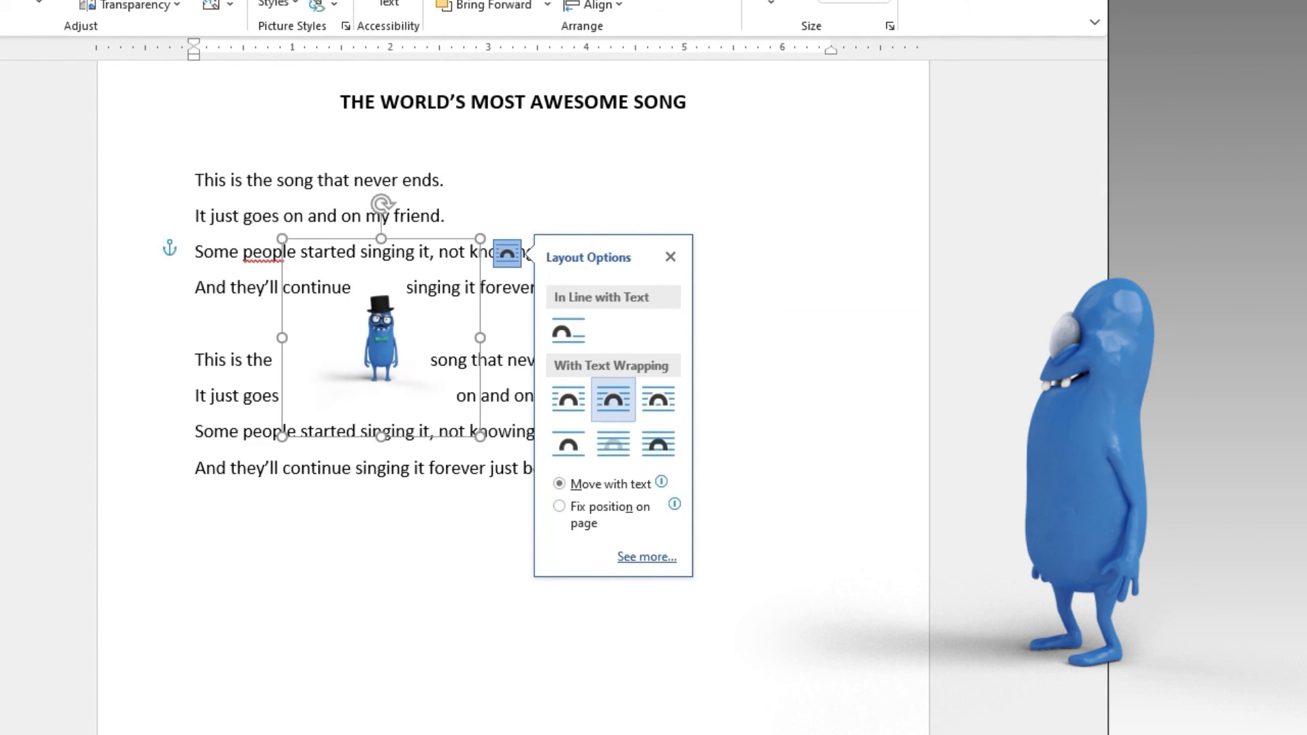
{"action": "left_click", "coordinate": [659, 399]}
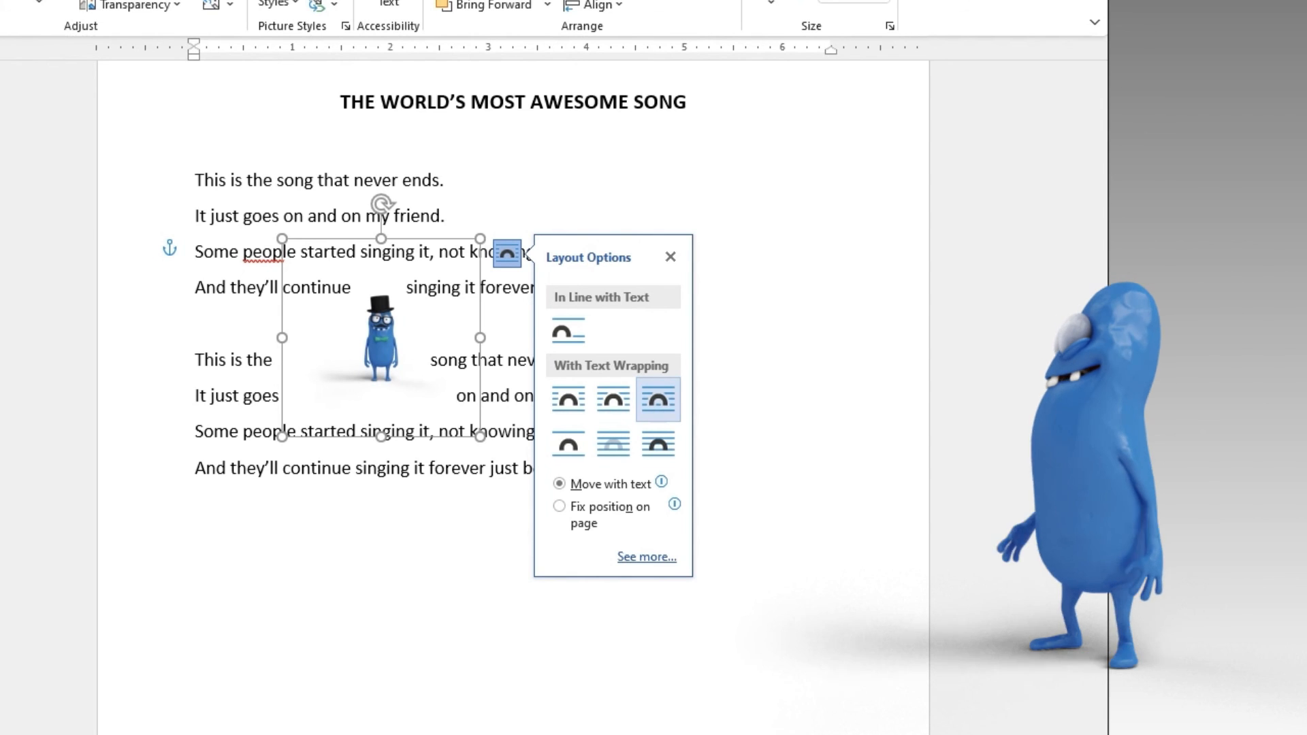
Step: Set the picture's text wrapping to Behind Text and move it to the blank area right of the first verse
{"action": "left_click", "coordinate": [613, 444]}
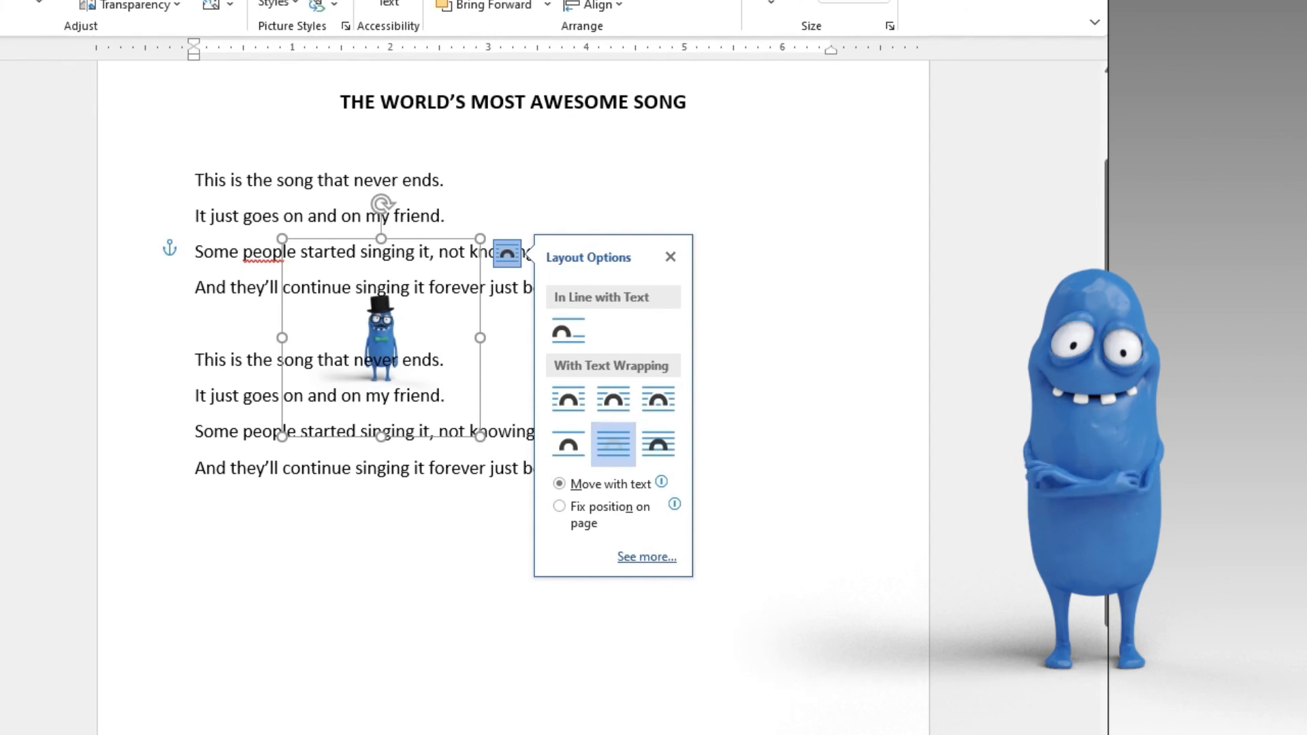
{"action": "left_click_drag", "start_coordinate": [381, 338], "coordinate": [695, 267]}
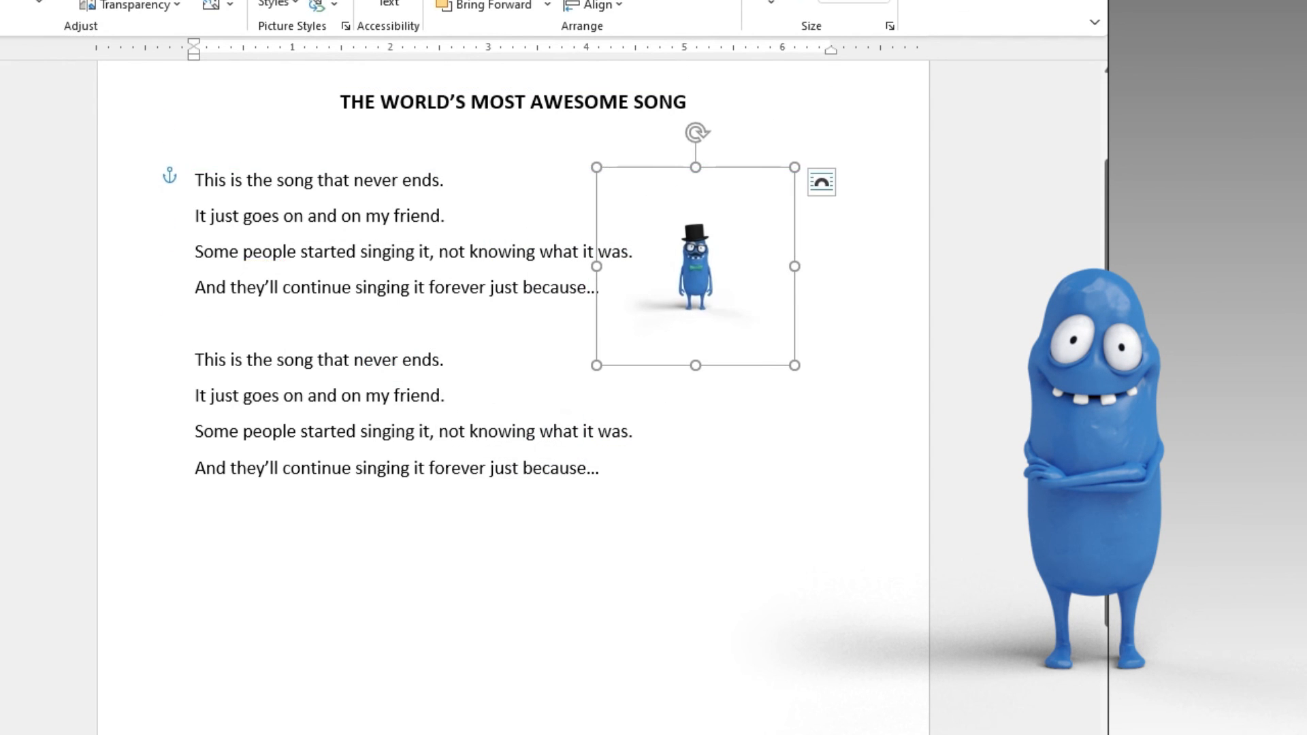
{"action": "left_click", "coordinate": [195, 611]}
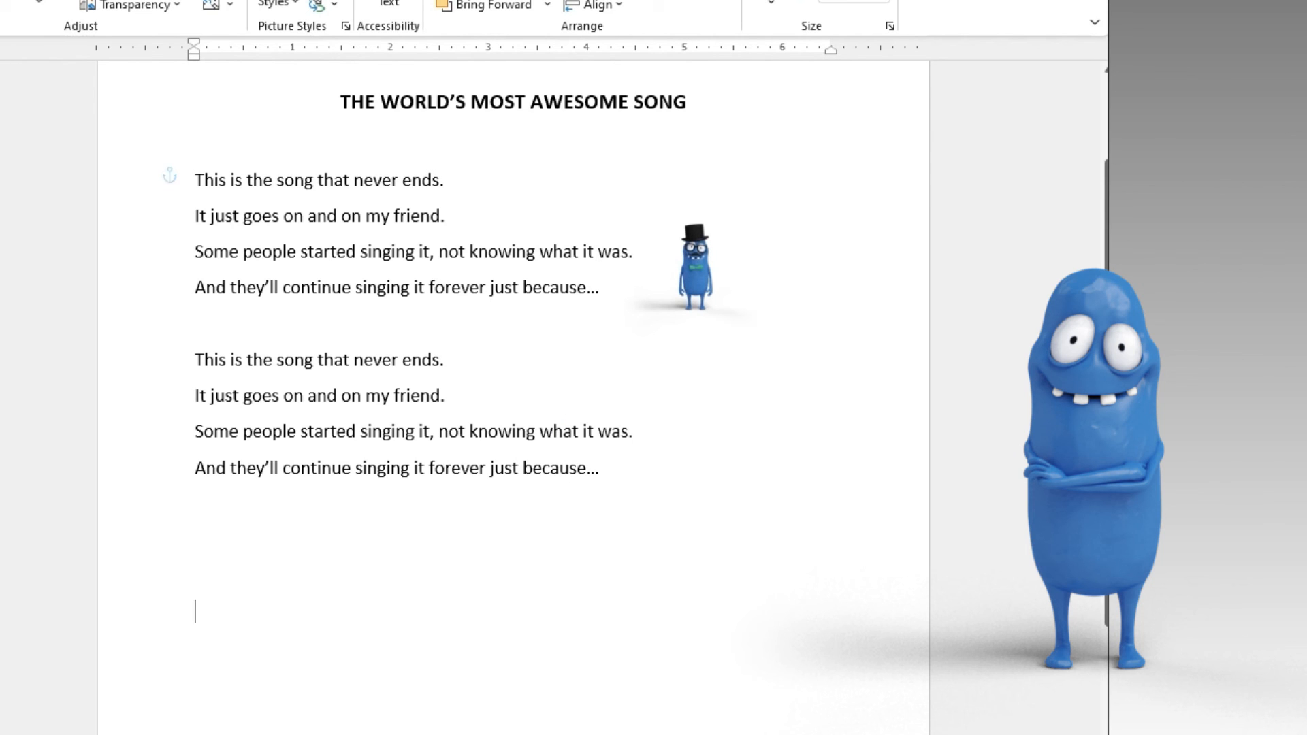